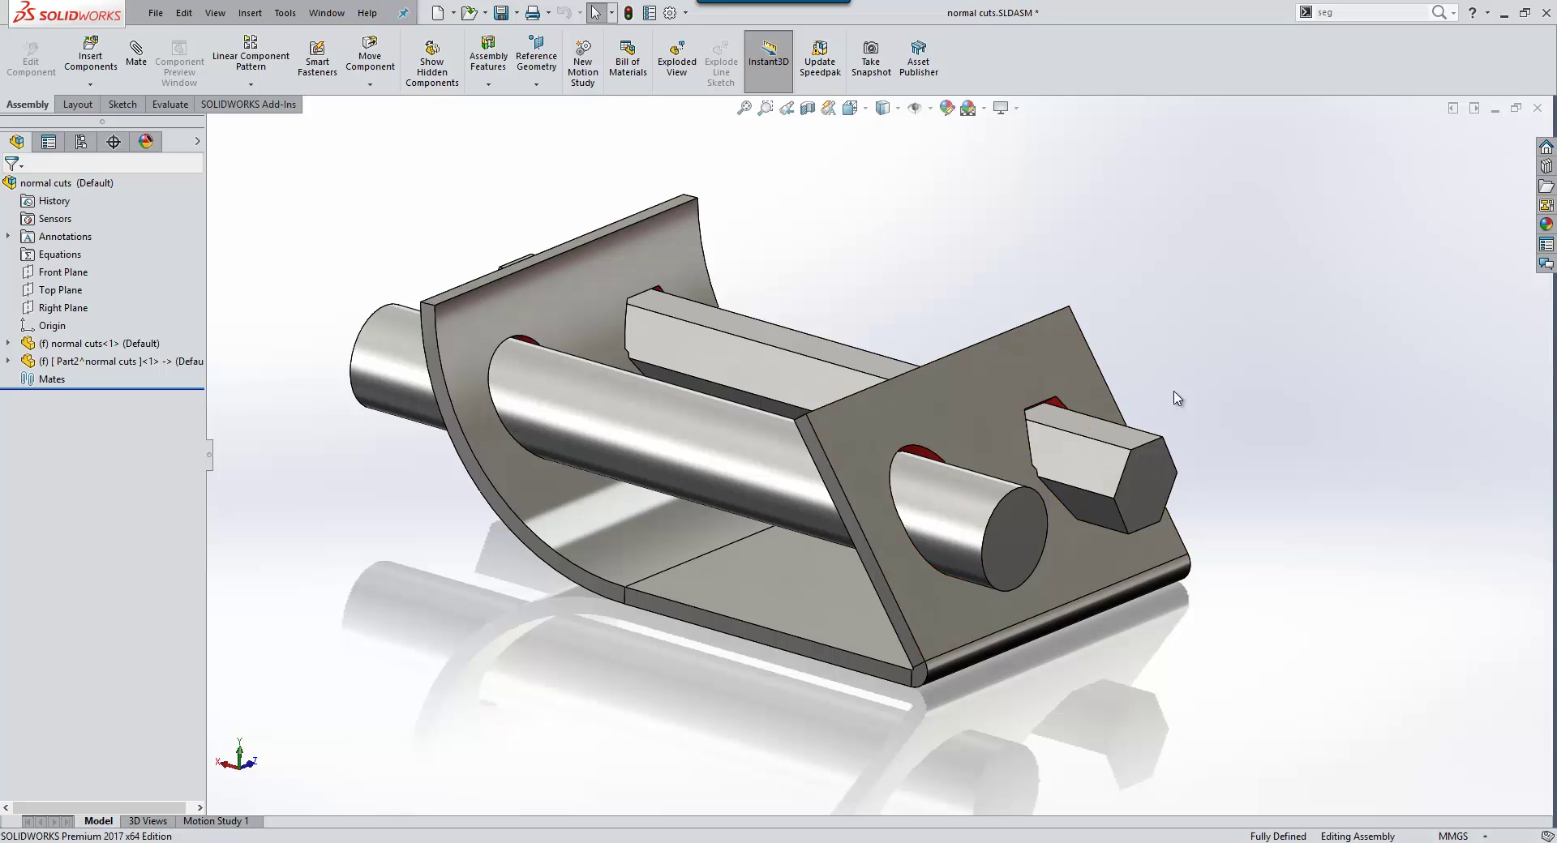
# Step: Make the round-and-hex bar component transparent to reveal its cuts through the bracket plates
pyautogui.click(728, 440)
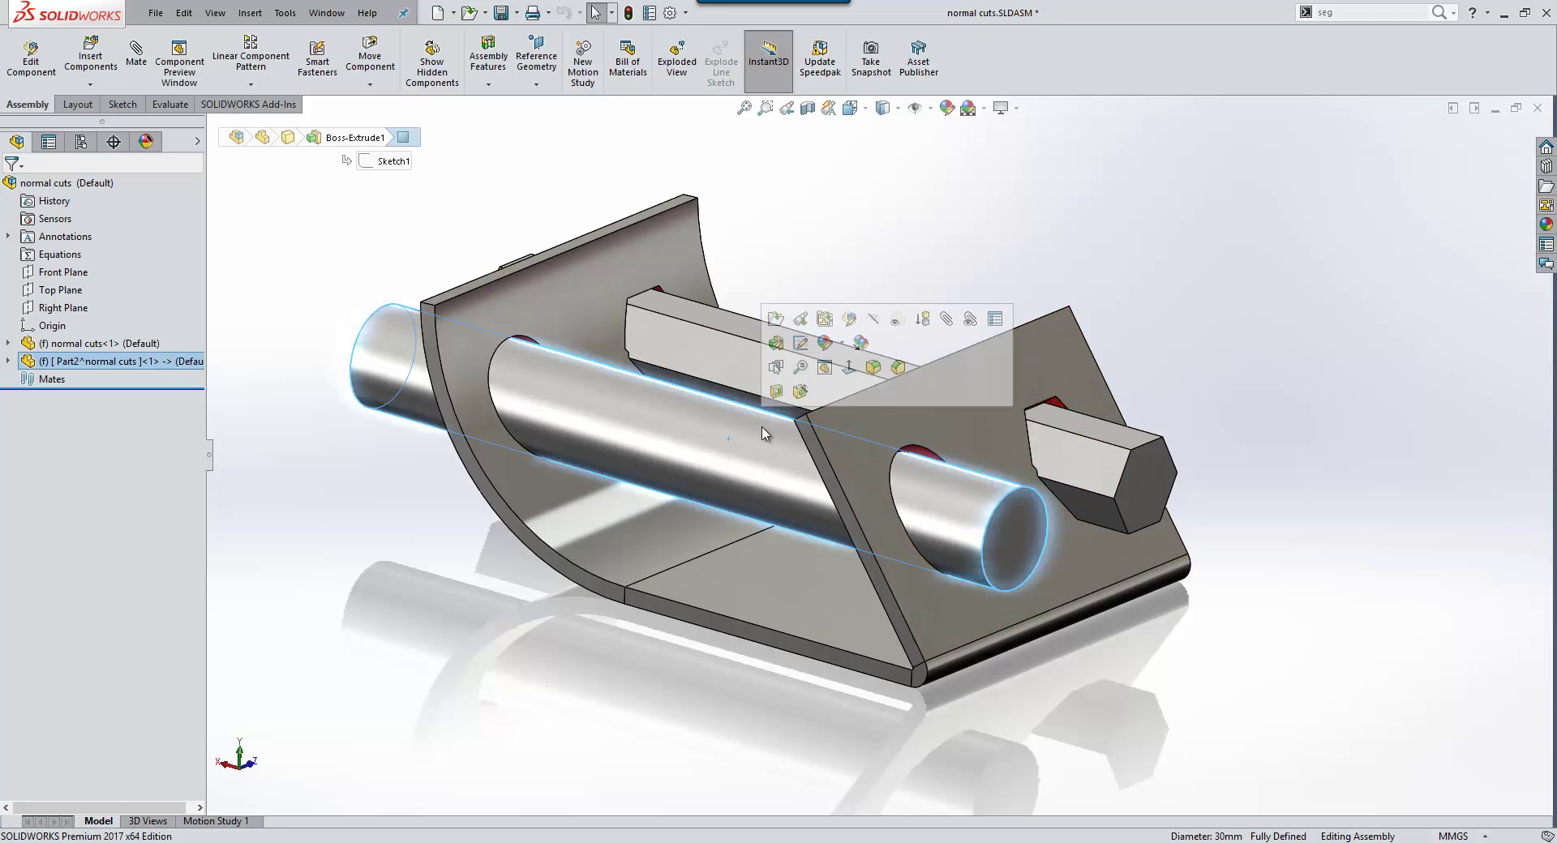
pyautogui.click(896, 318)
pyautogui.click(1269, 327)
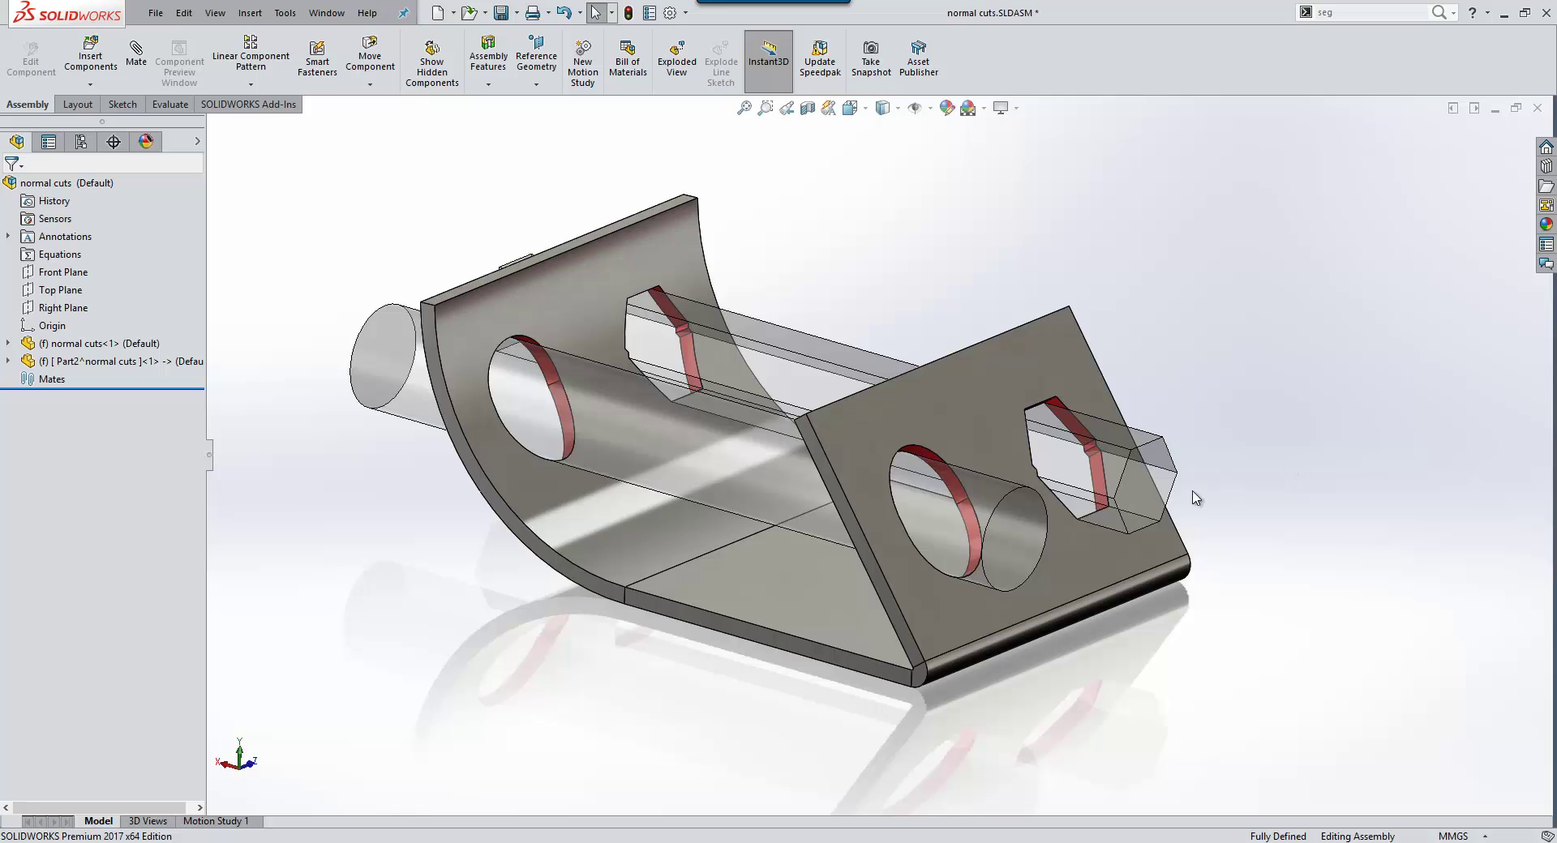
pyautogui.scroll(-6, 844, 497)
pyautogui.scroll(-2, 876, 509)
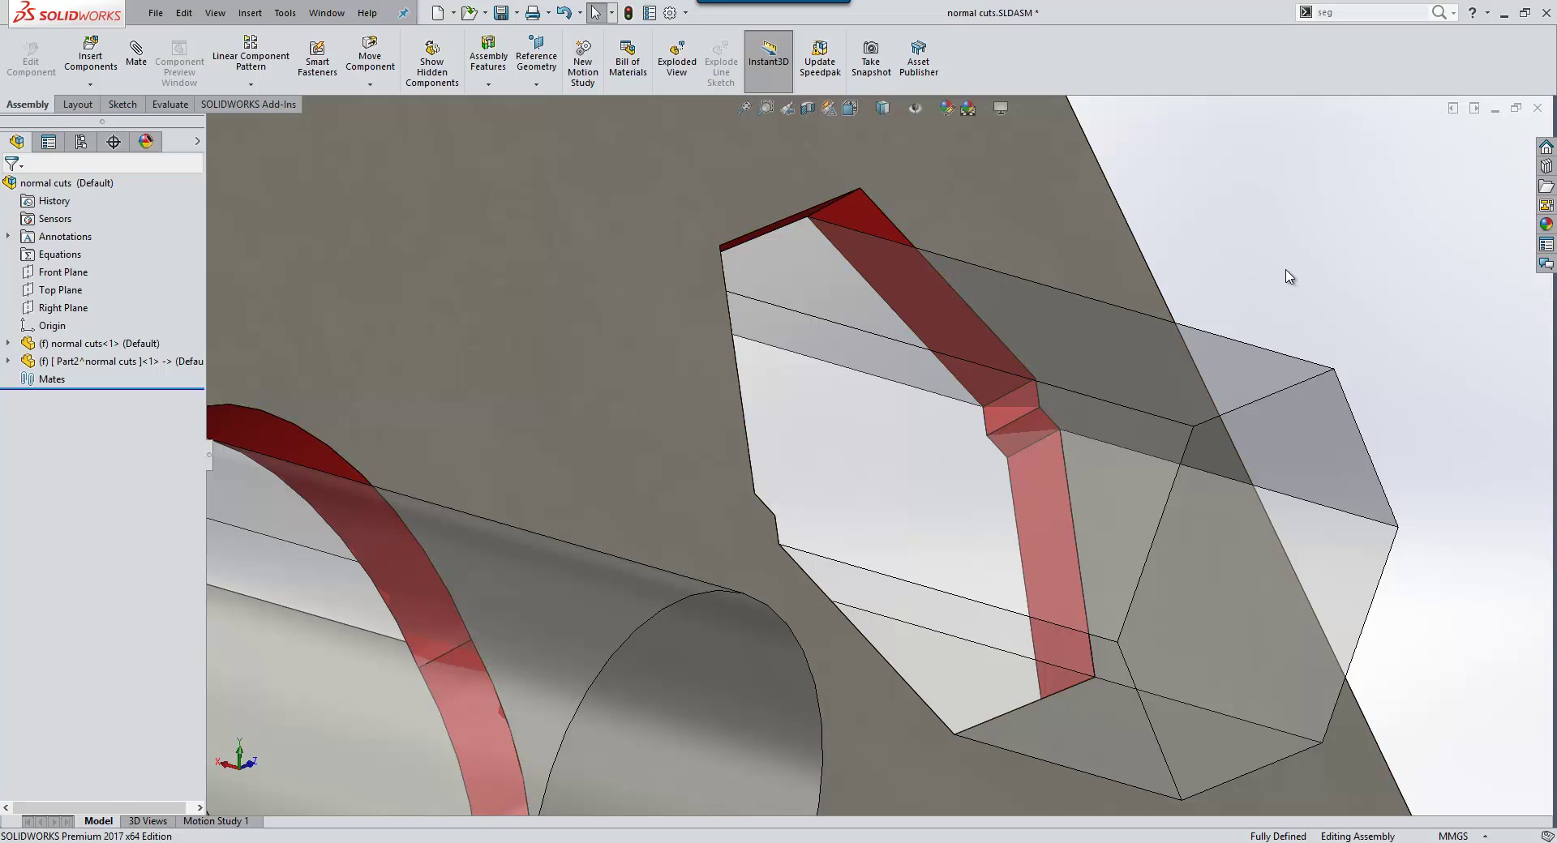
pyautogui.moveTo(1288, 276); pyautogui.dragTo(1295, 281, button='middle')
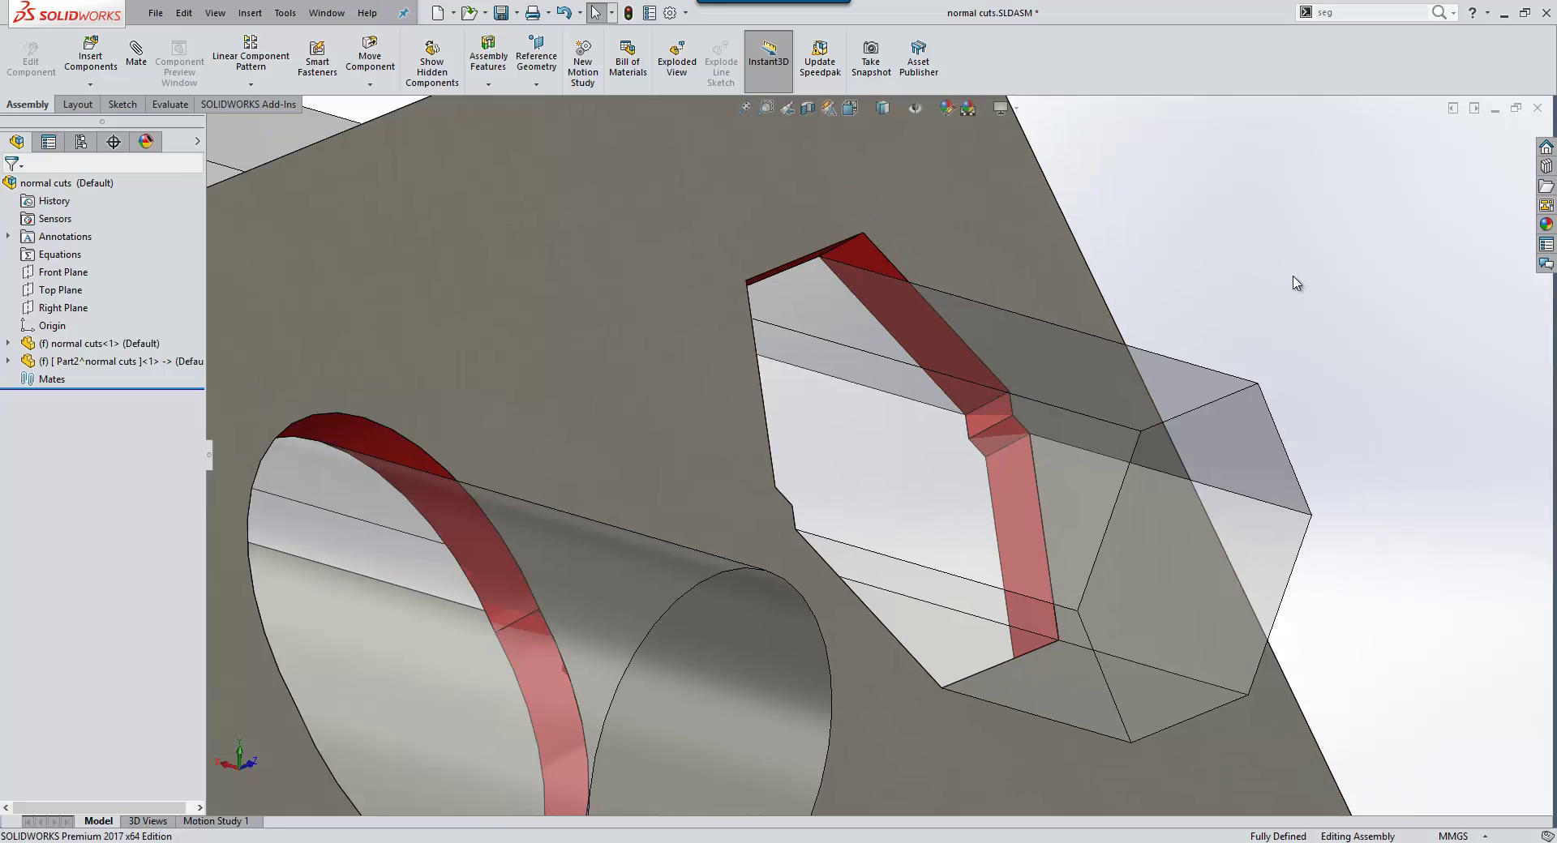
pyautogui.click(1181, 512)
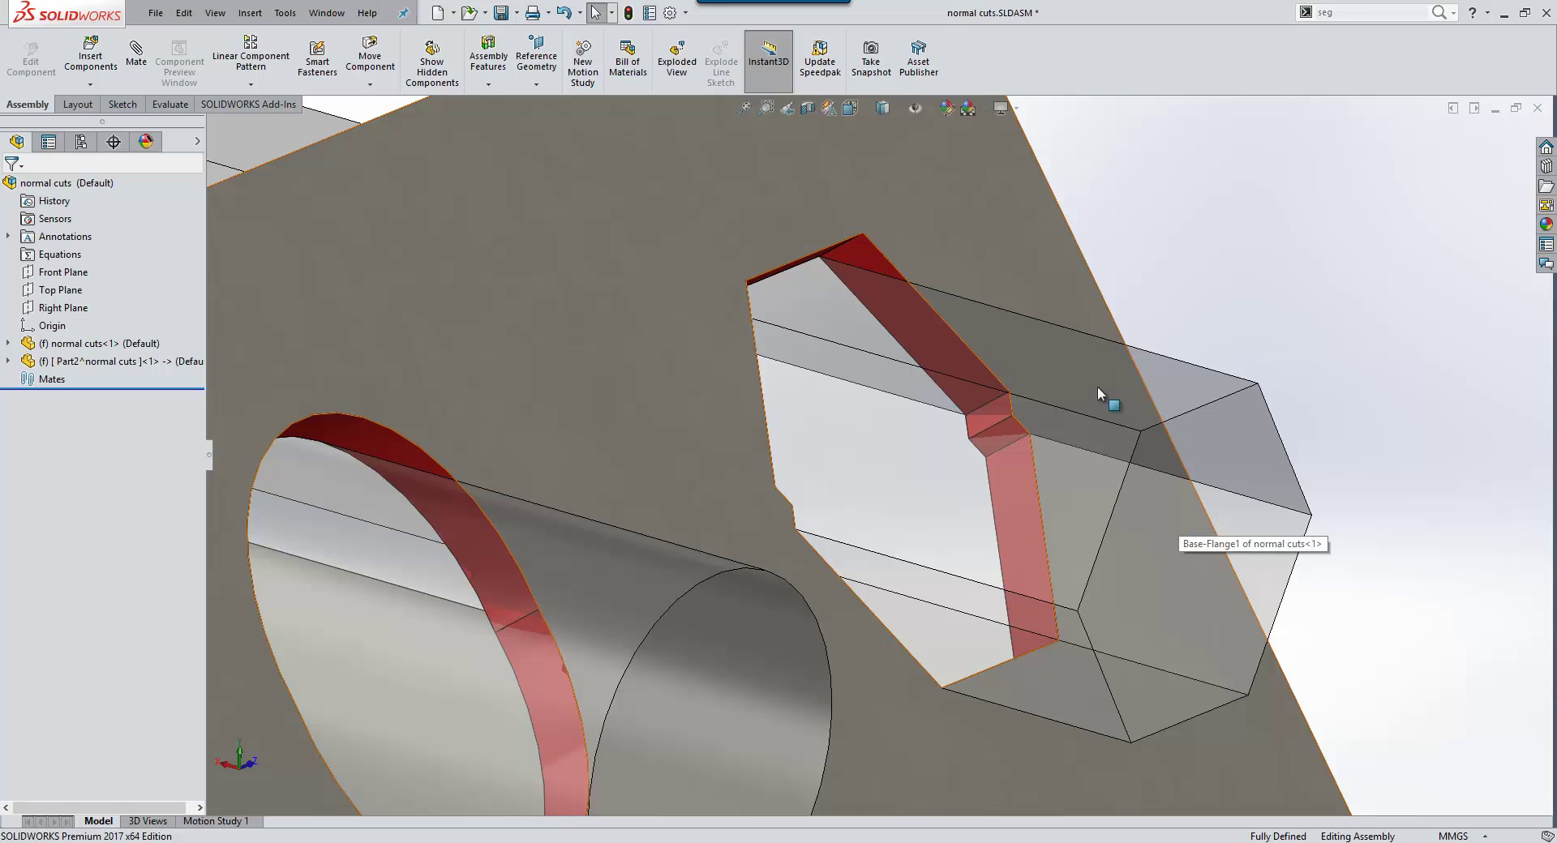
pyautogui.click(1258, 260)
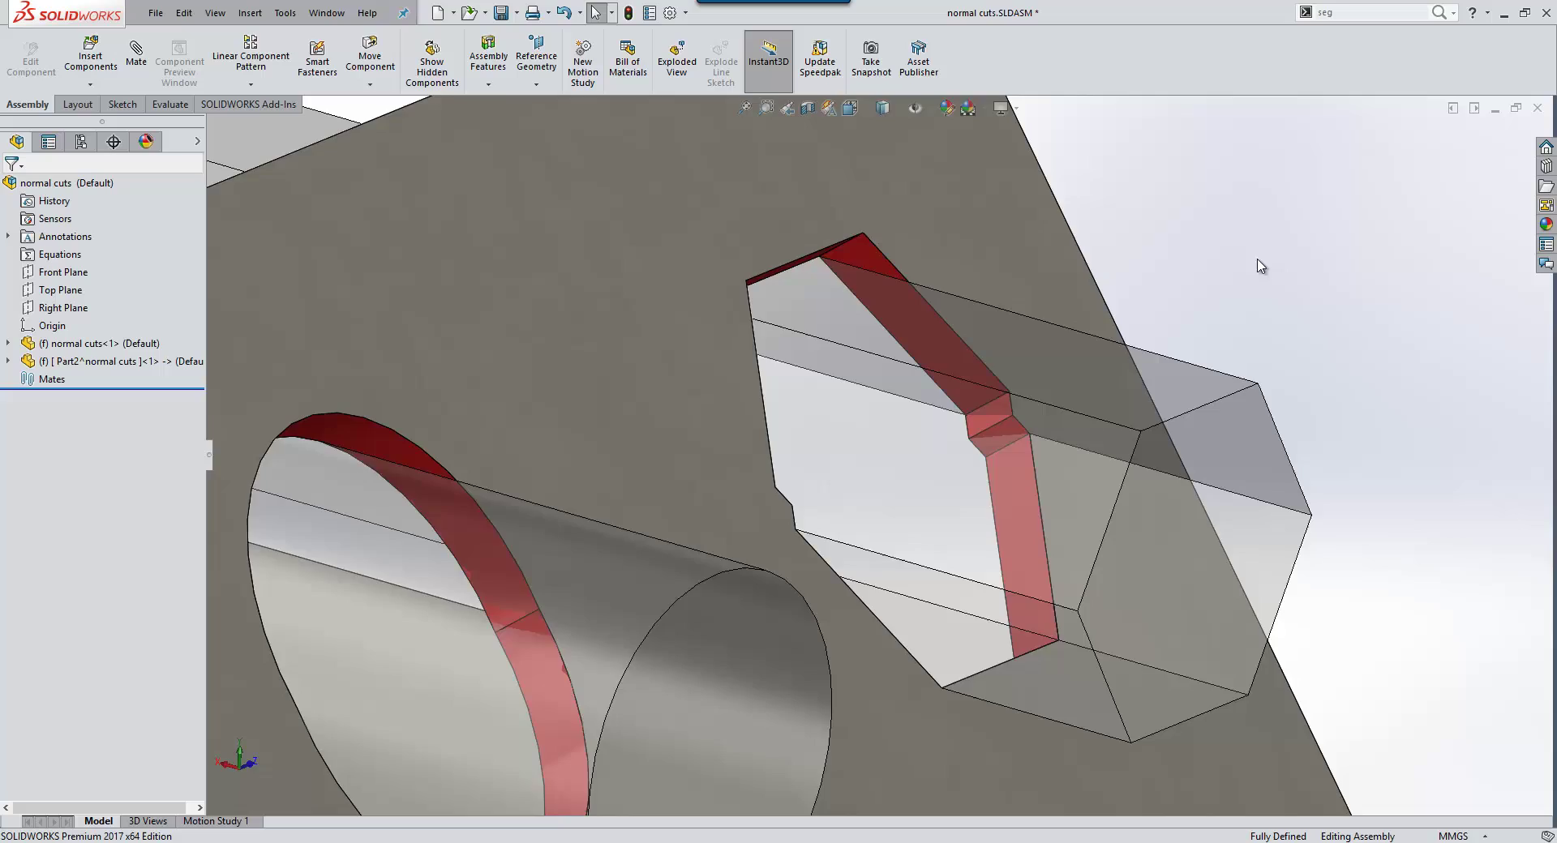
pyautogui.moveTo(1257, 260); pyautogui.dragTo(986, 396, button='middle')
pyautogui.click(800, 323)
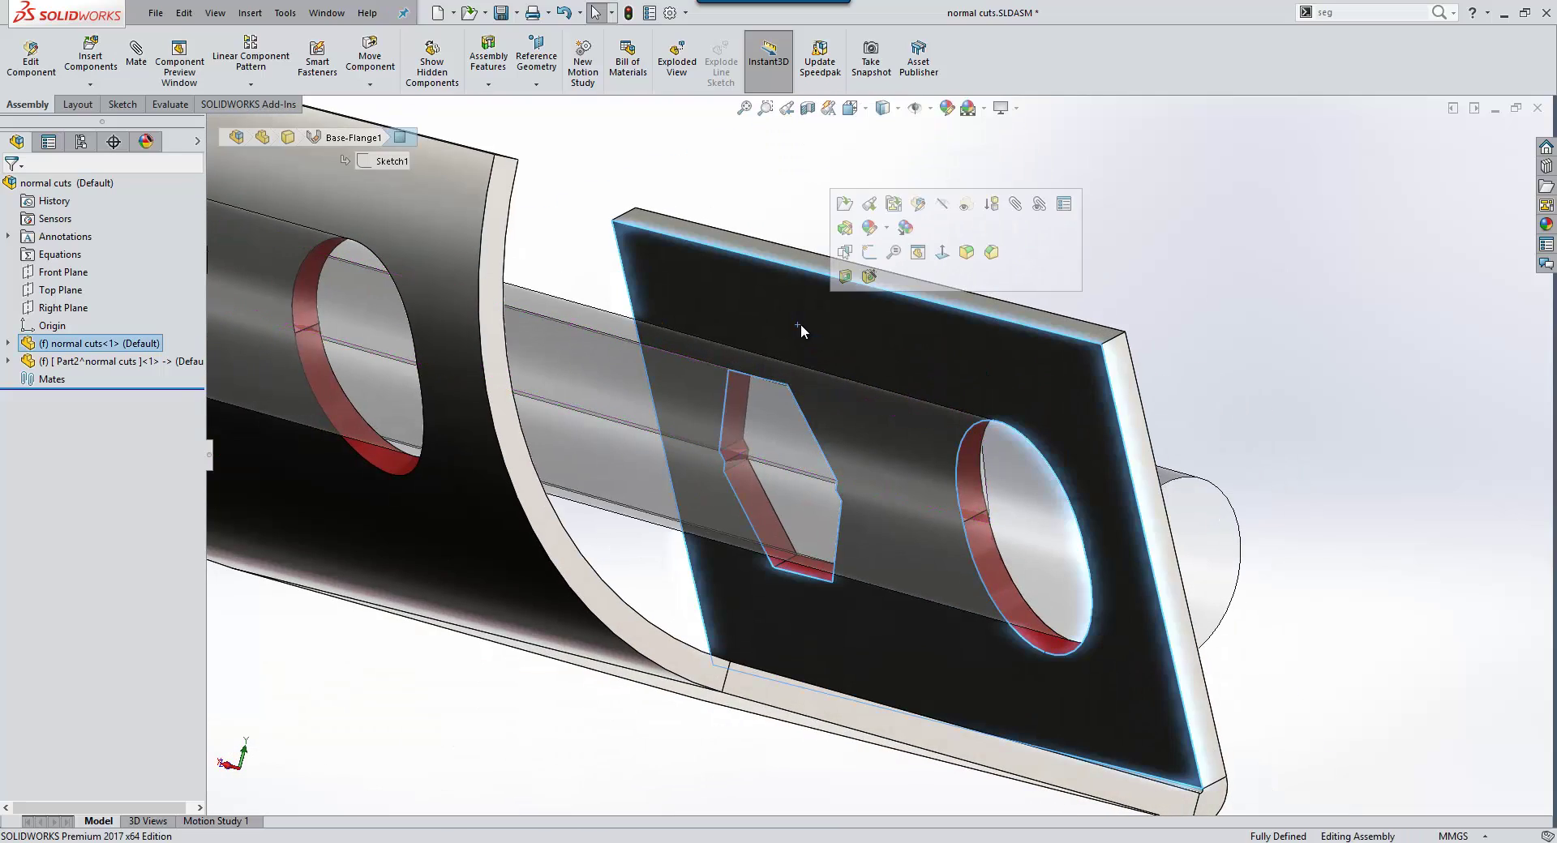
pyautogui.moveTo(801, 324); pyautogui.dragTo(987, 397, button='middle')
pyautogui.click(1122, 295)
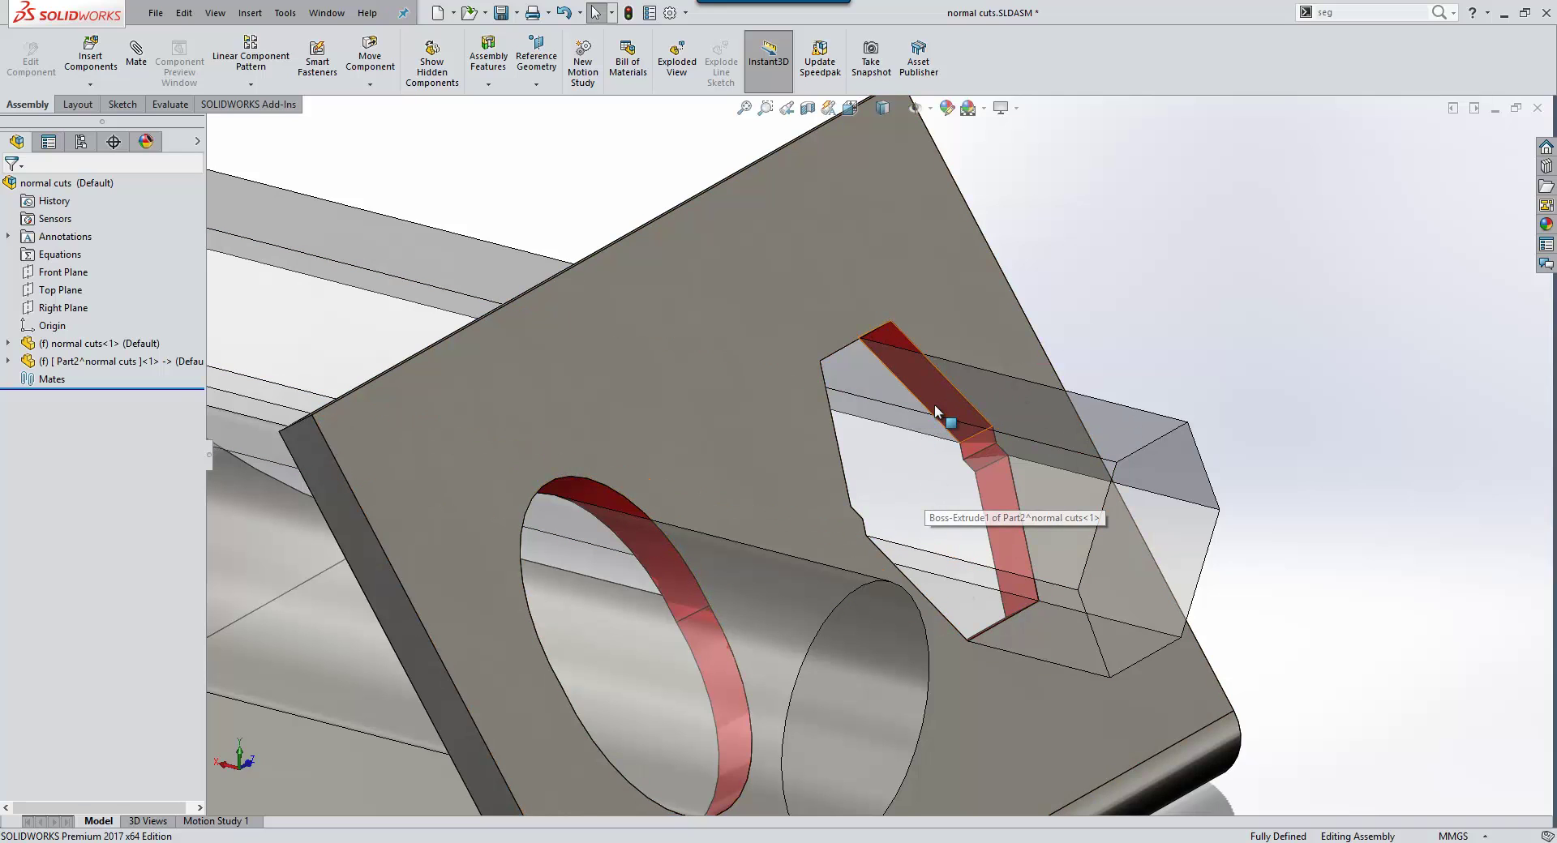
pyautogui.scroll(-5, 984, 441)
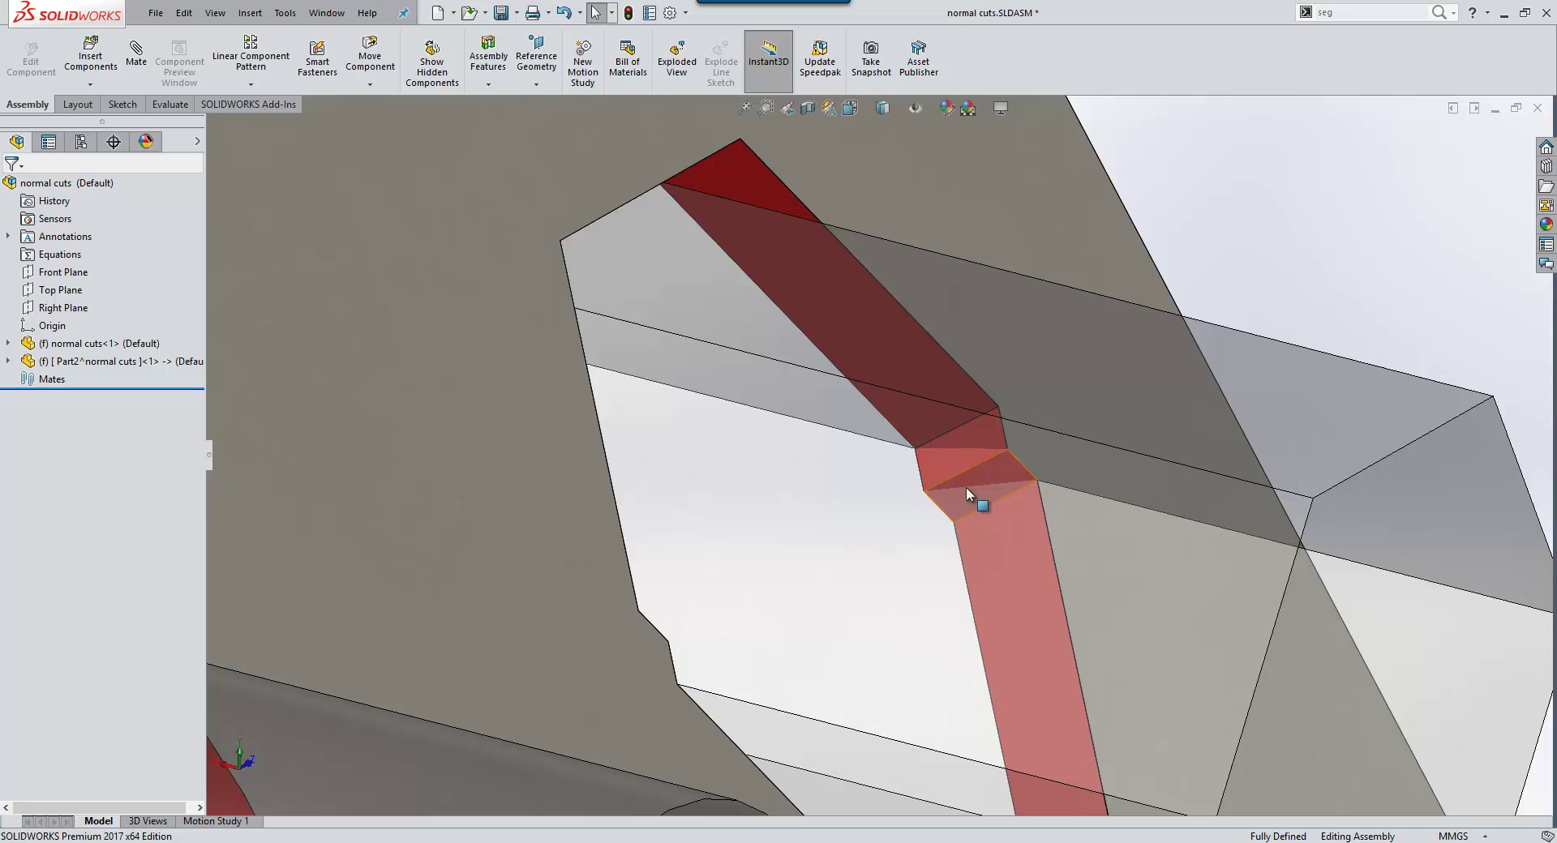
pyautogui.scroll(5, 966, 487)
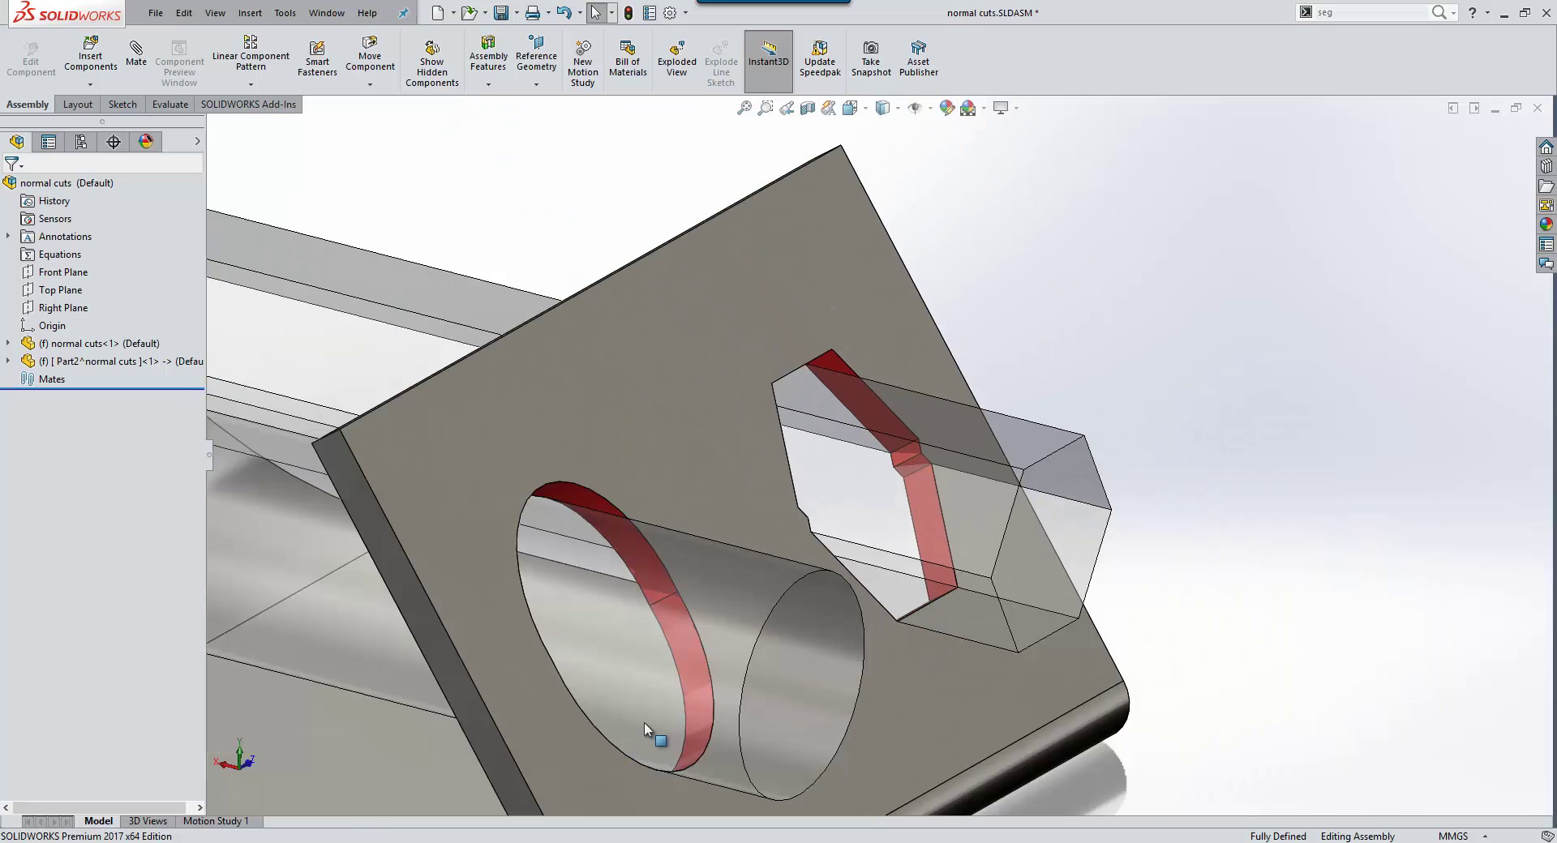
pyautogui.scroll(-3, 644, 722)
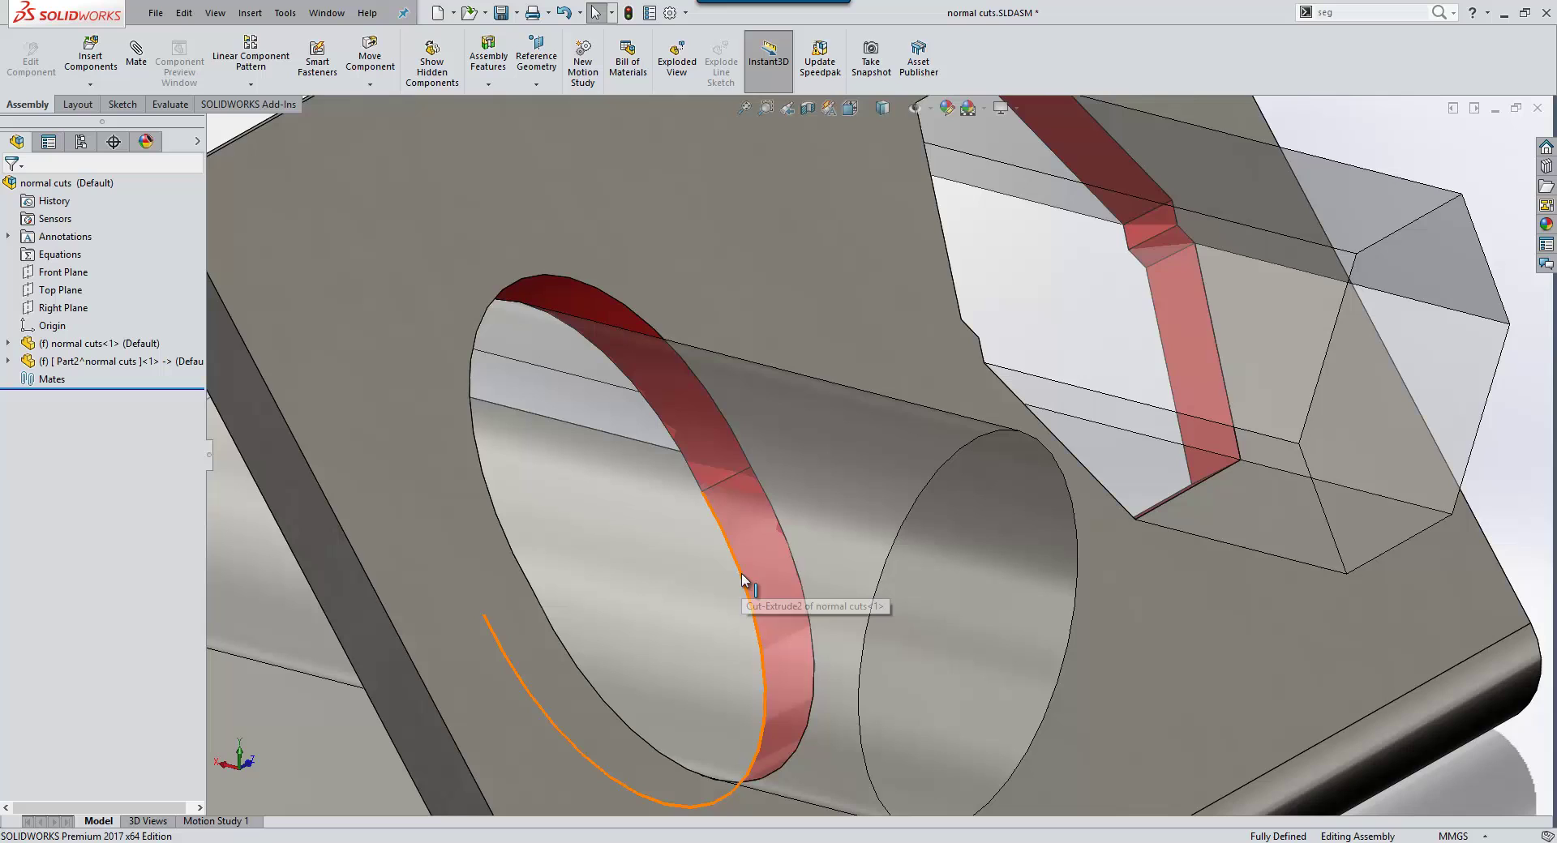
pyautogui.scroll(8, 815, 551)
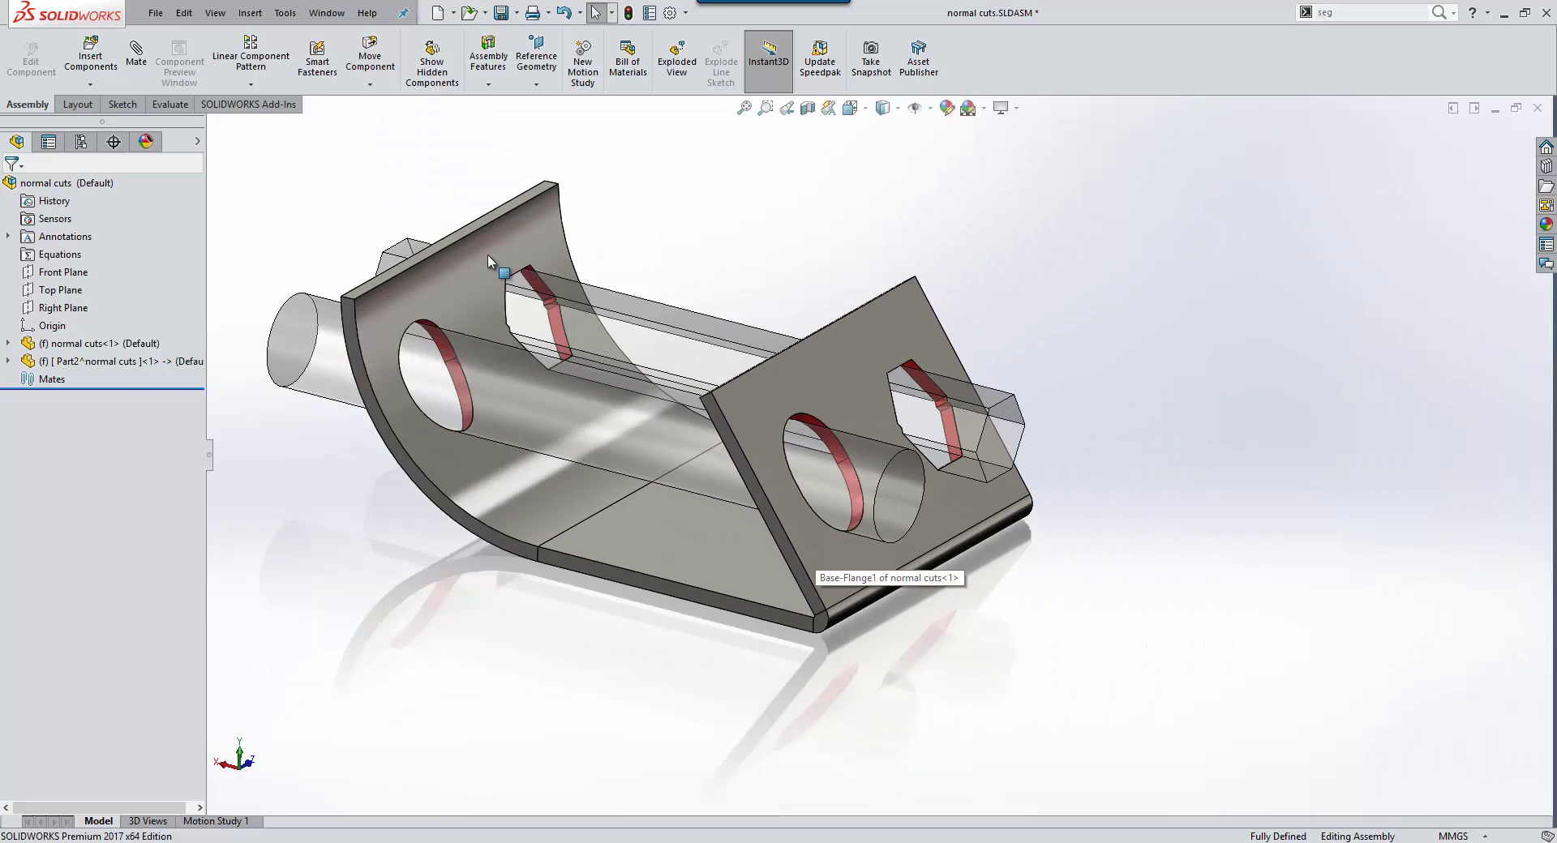
pyautogui.scroll(-2, 488, 258)
# Step: Open the bent plate part in its own window
pyautogui.click(468, 532)
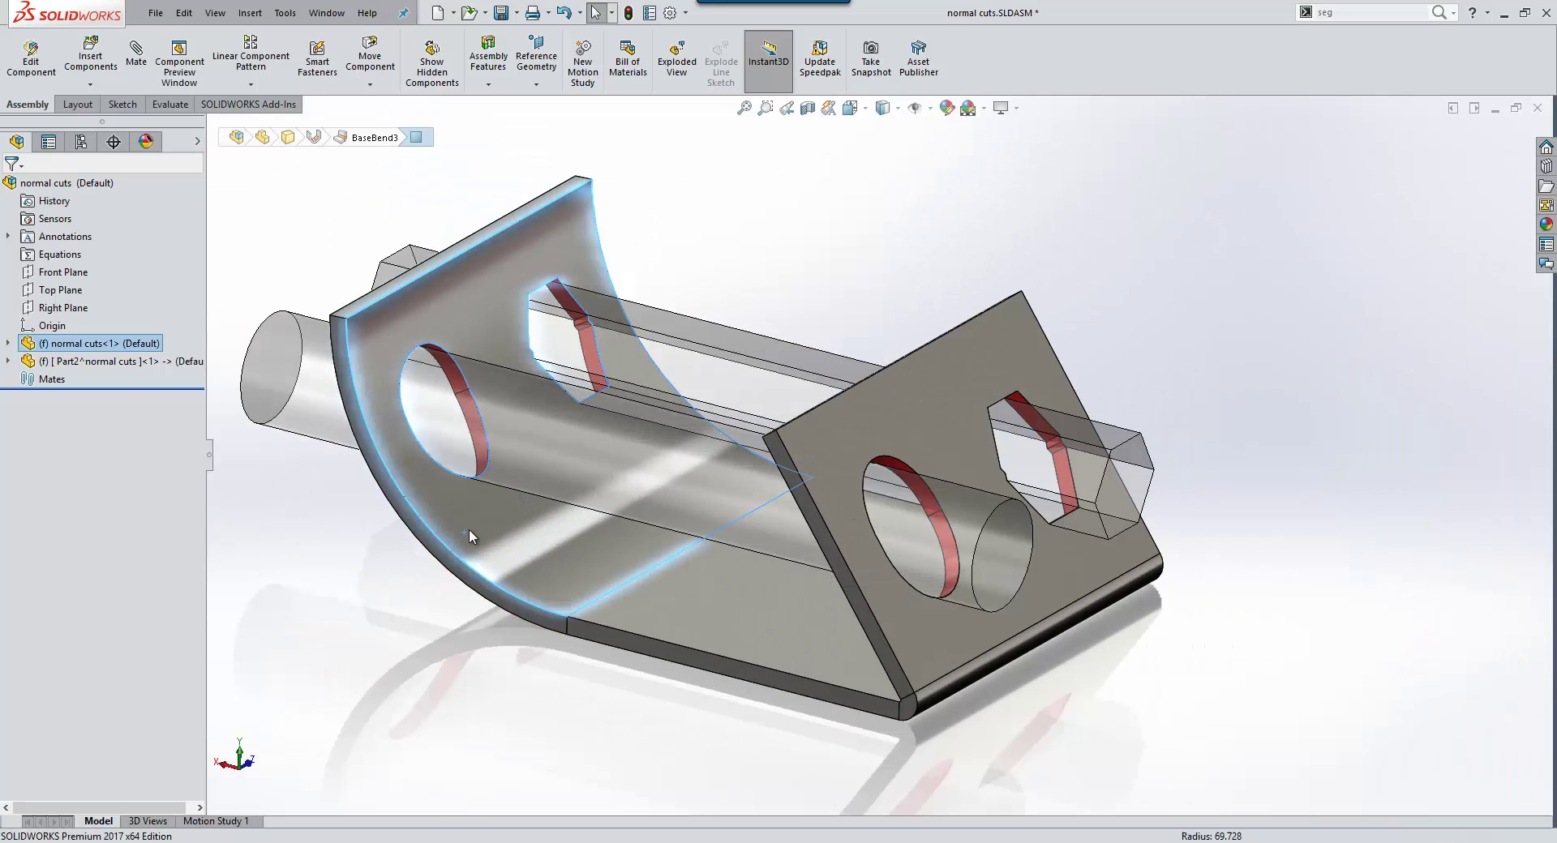
pyautogui.click(573, 442)
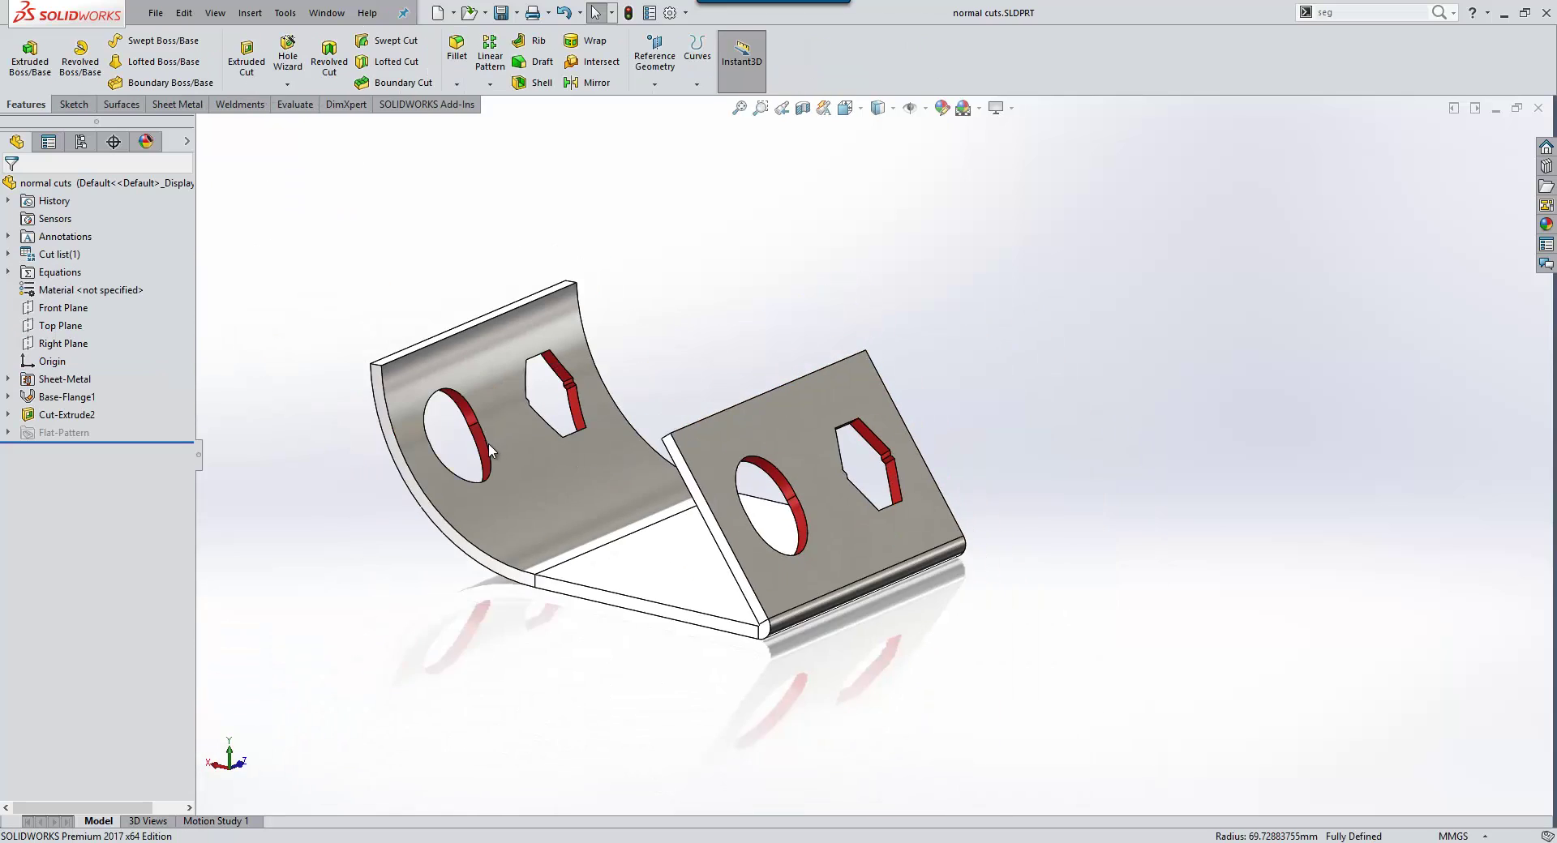
pyautogui.scroll(-2, 488, 443)
# Step: Enable Optimize Geometry on the Cut-Extrude2 normal cut and deselect the feature
pyautogui.click(66, 415)
pyautogui.click(101, 361)
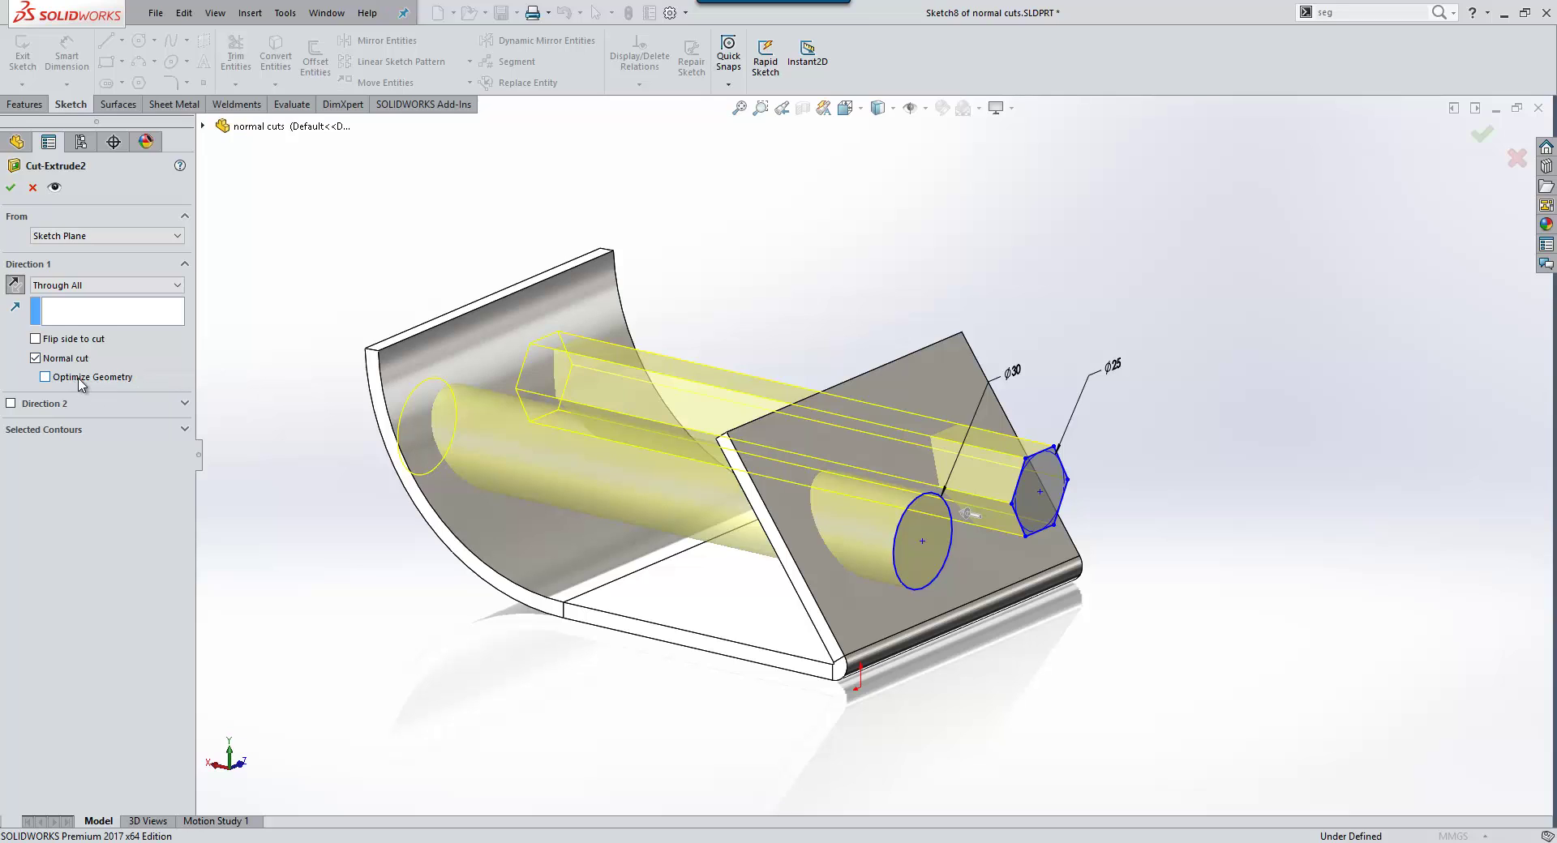
pyautogui.click(74, 377)
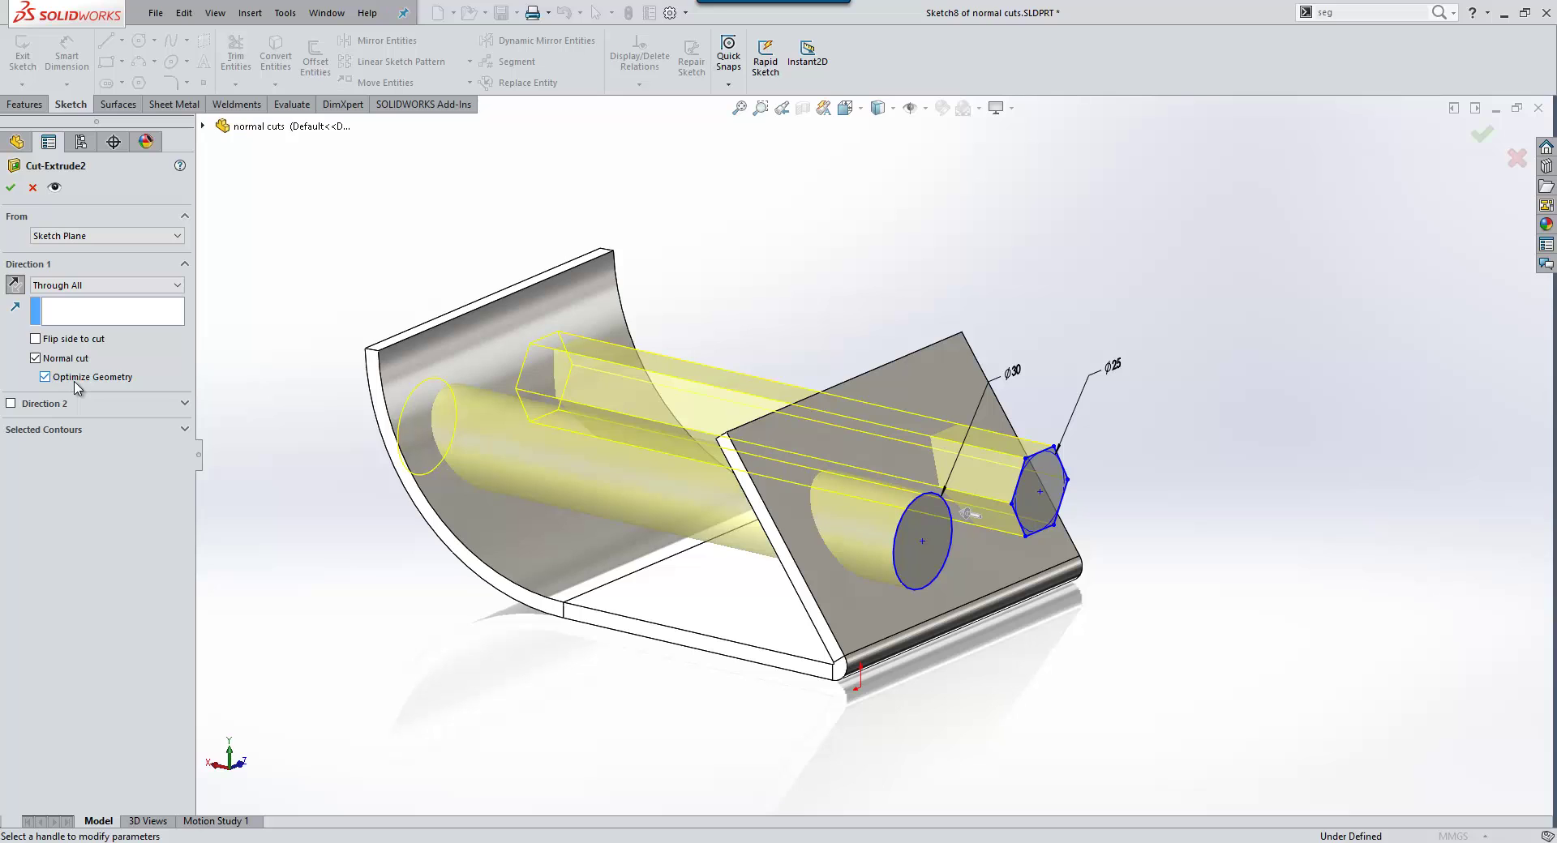
pyautogui.click(10, 187)
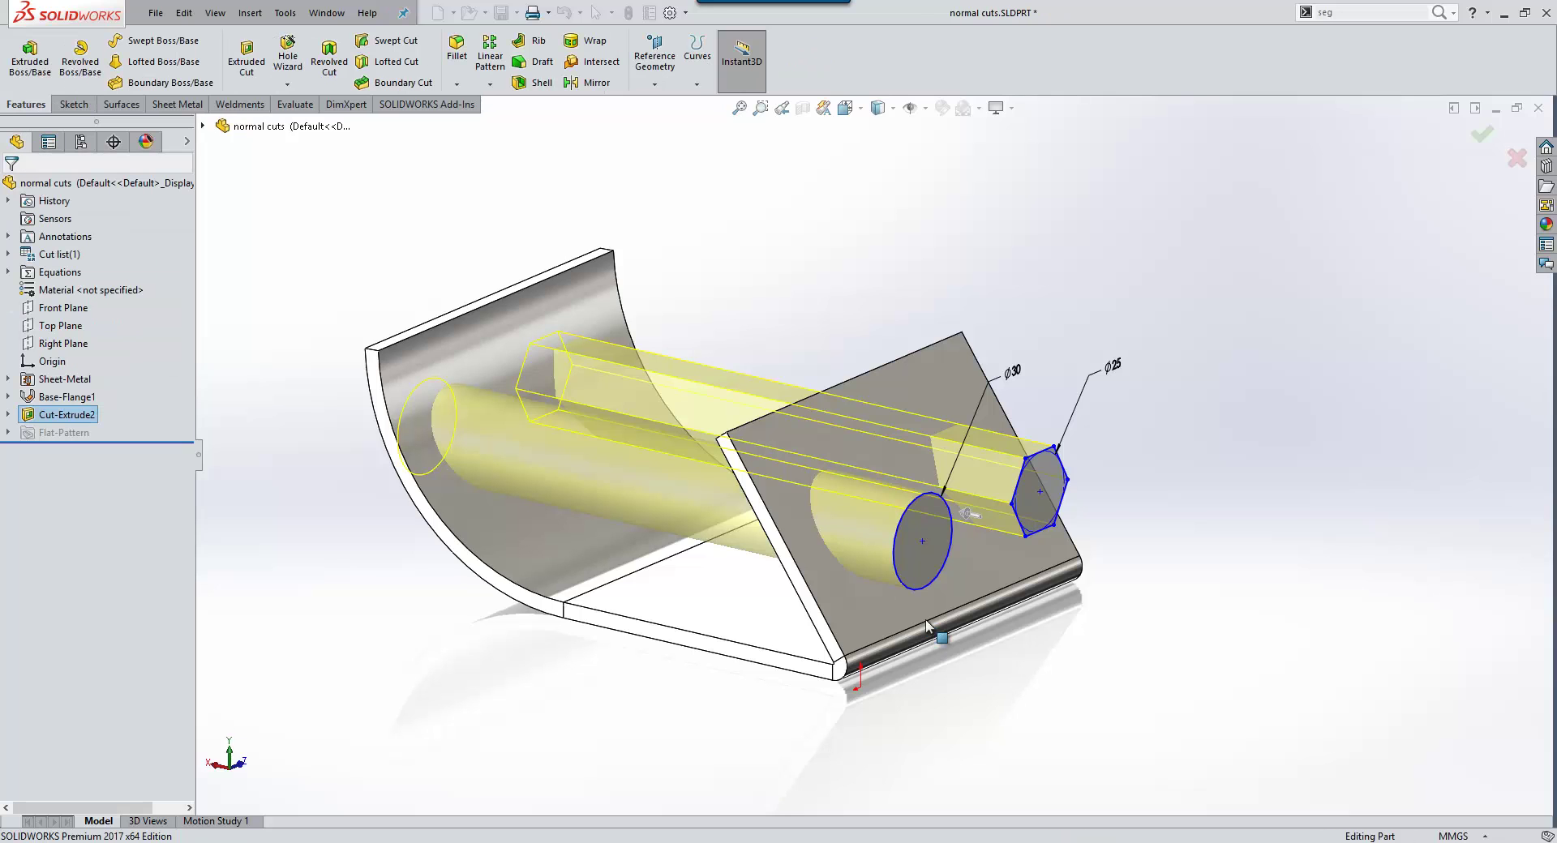
pyautogui.scroll(-3, 888, 489)
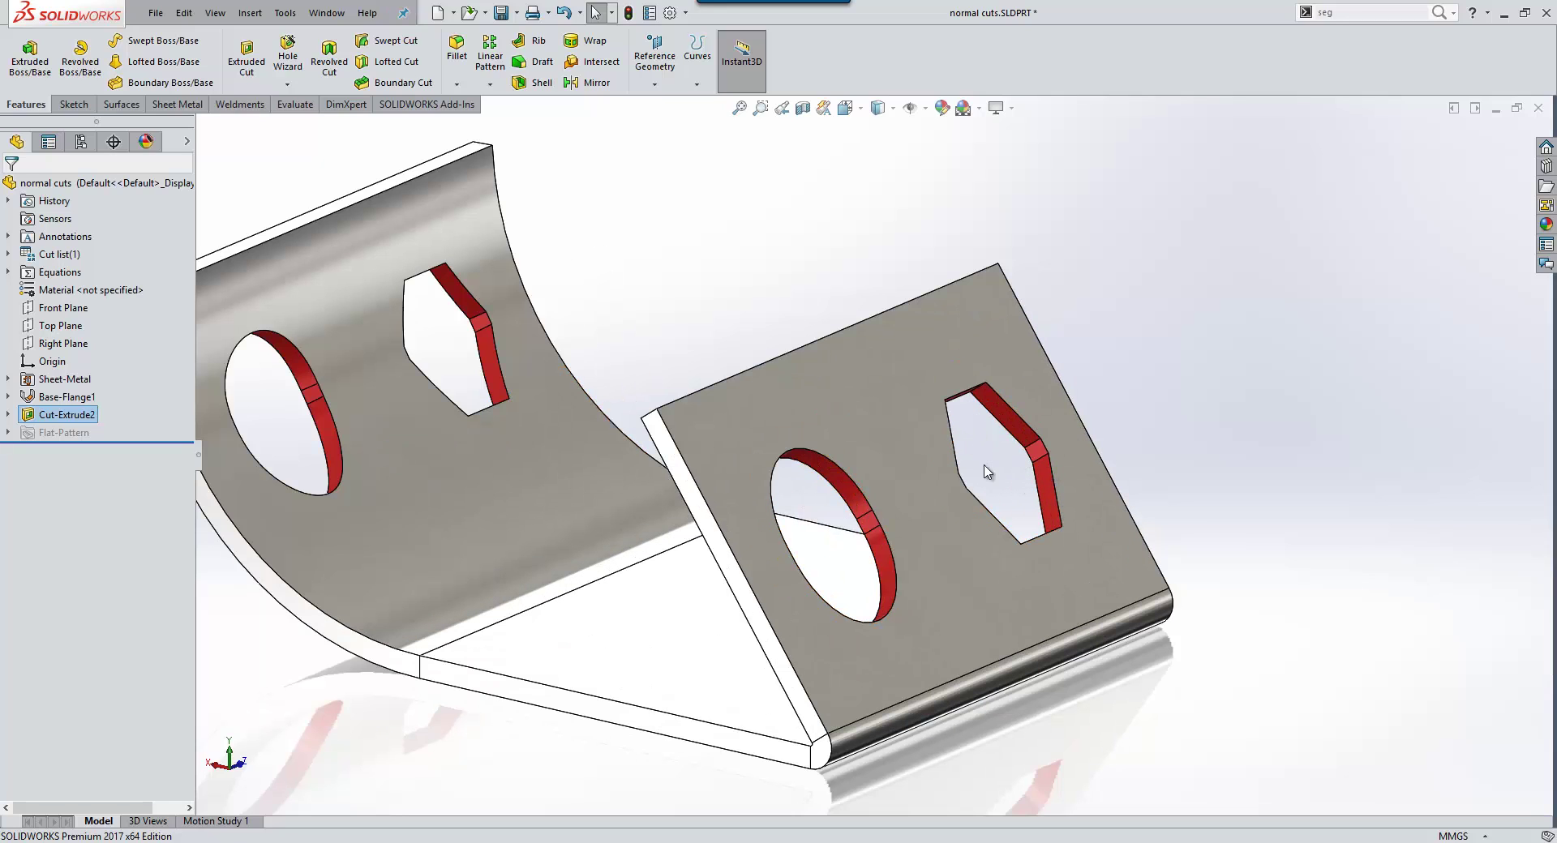
pyautogui.click(998, 501)
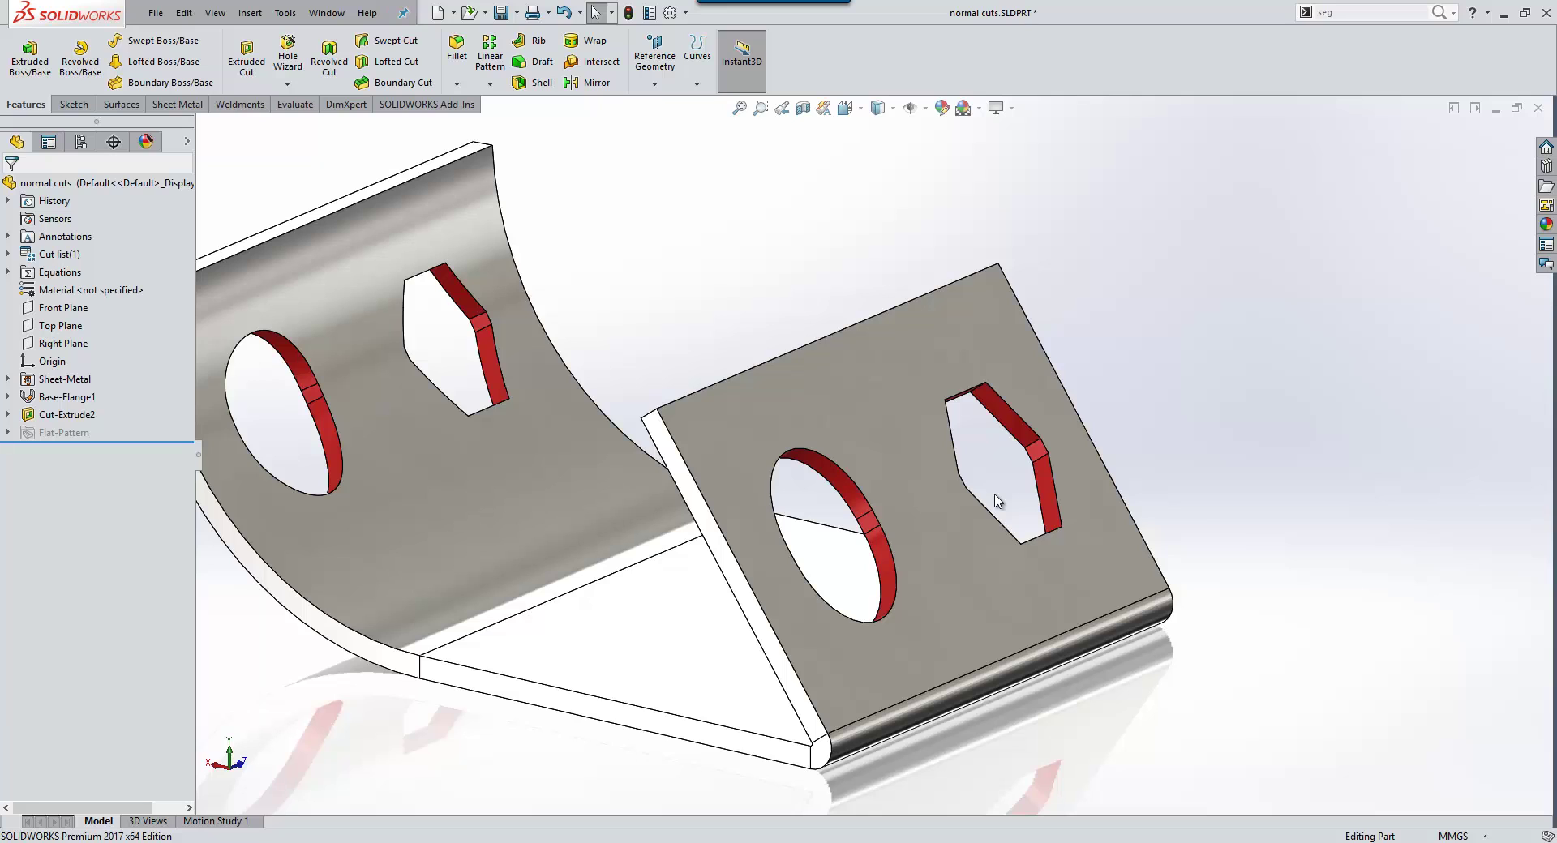
# Step: Switch to the 3 Bend Corner Treatment part window
pyautogui.hotkey('alt', 'Tab')
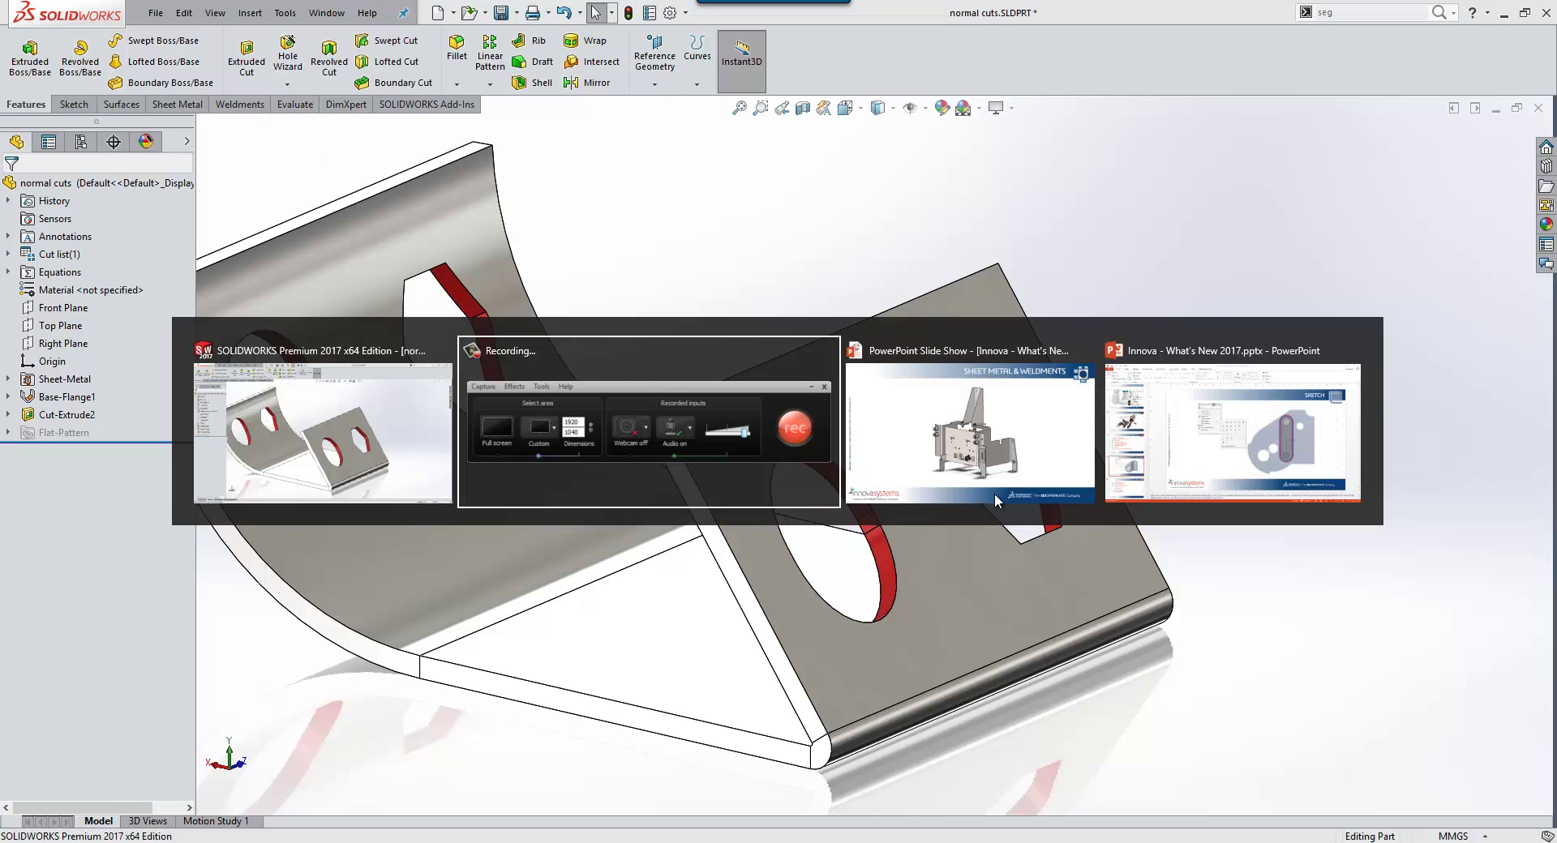
pyautogui.hotkey('ctrl', 'Tab')
pyautogui.hotkey('ctrl', 'Tab')
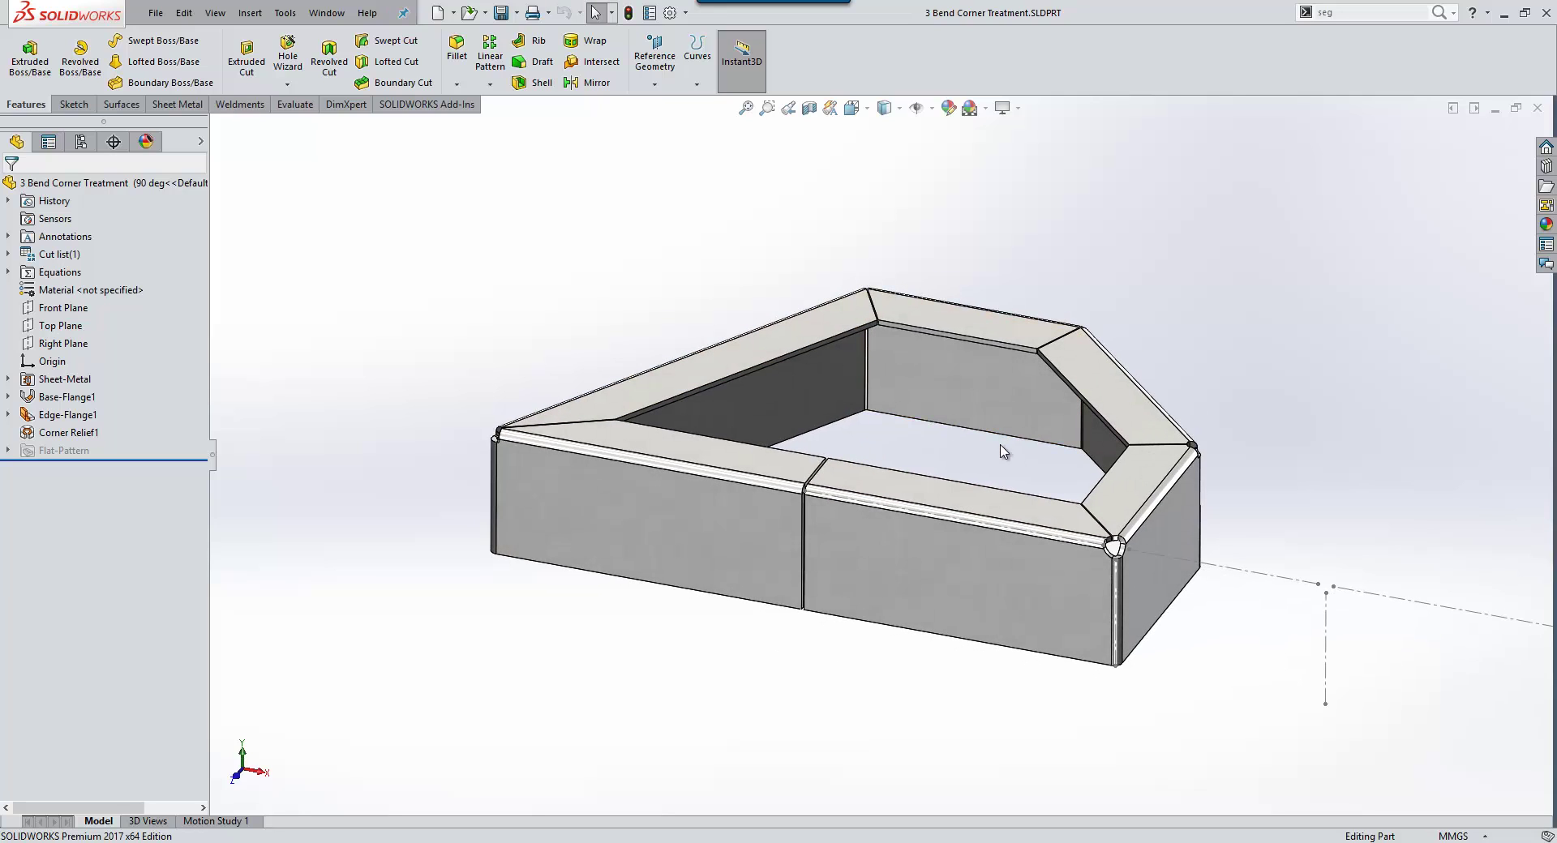
pyautogui.scroll(-2, 995, 460)
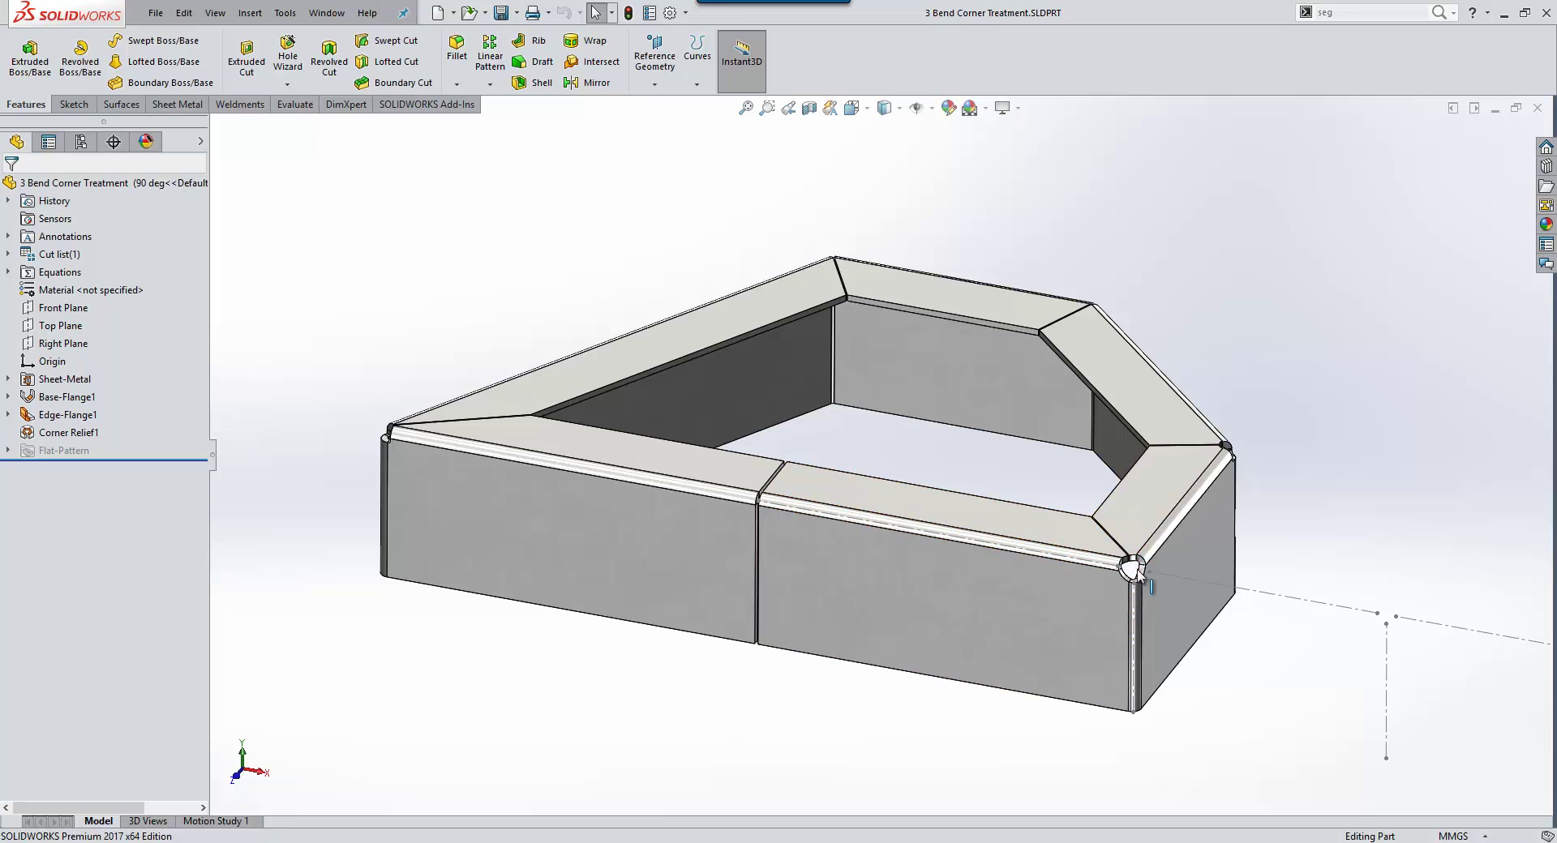
# Step: Edit Corner Relief1 and zoom in on its Circular and Rectangular 2.50mm corner reliefs
pyautogui.click(69, 433)
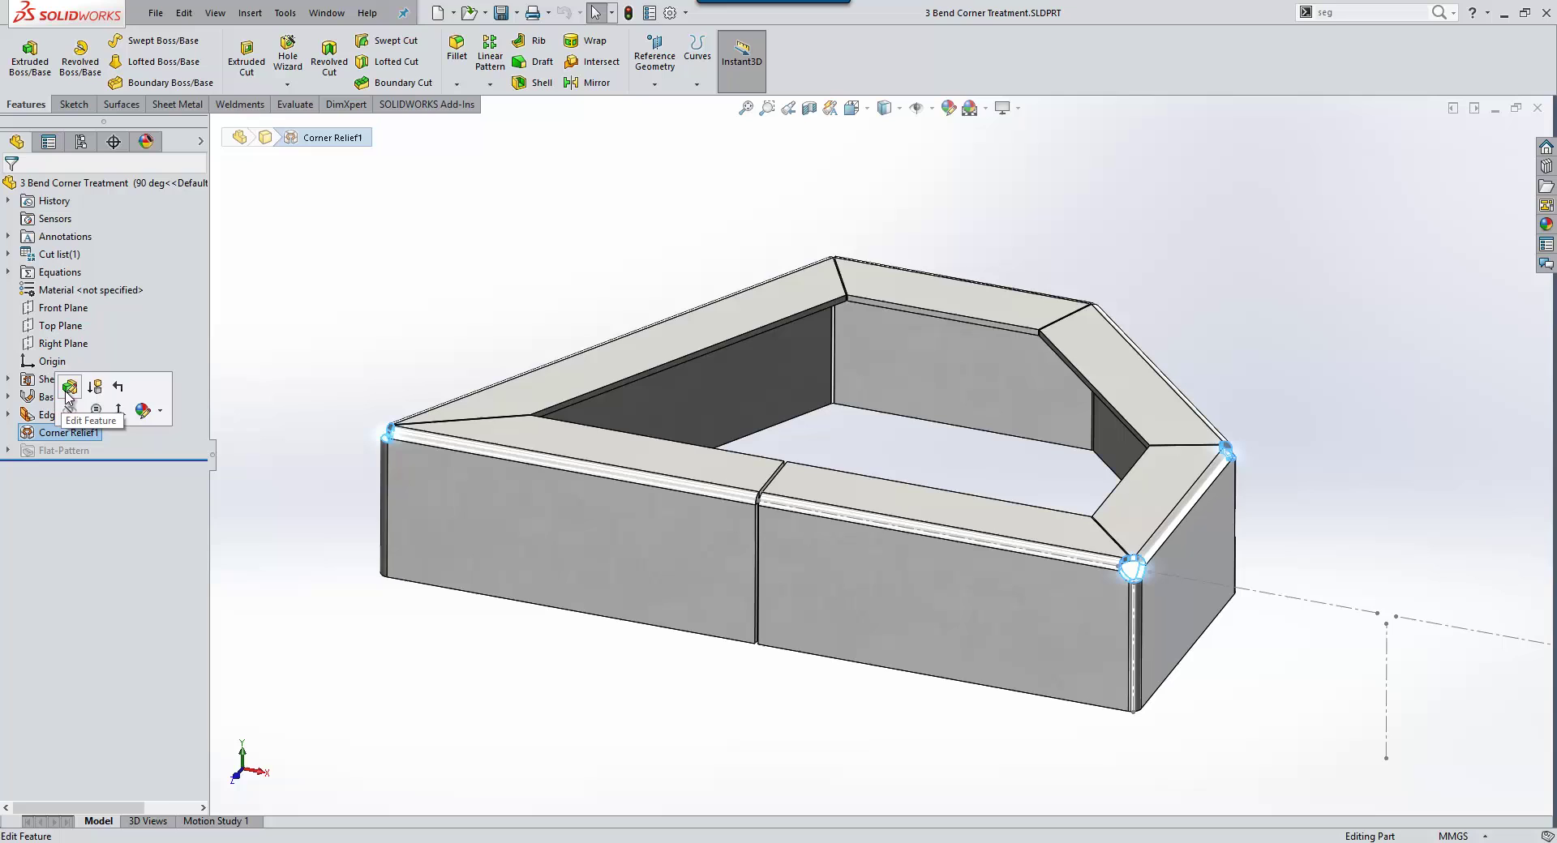
pyautogui.click(750, 643)
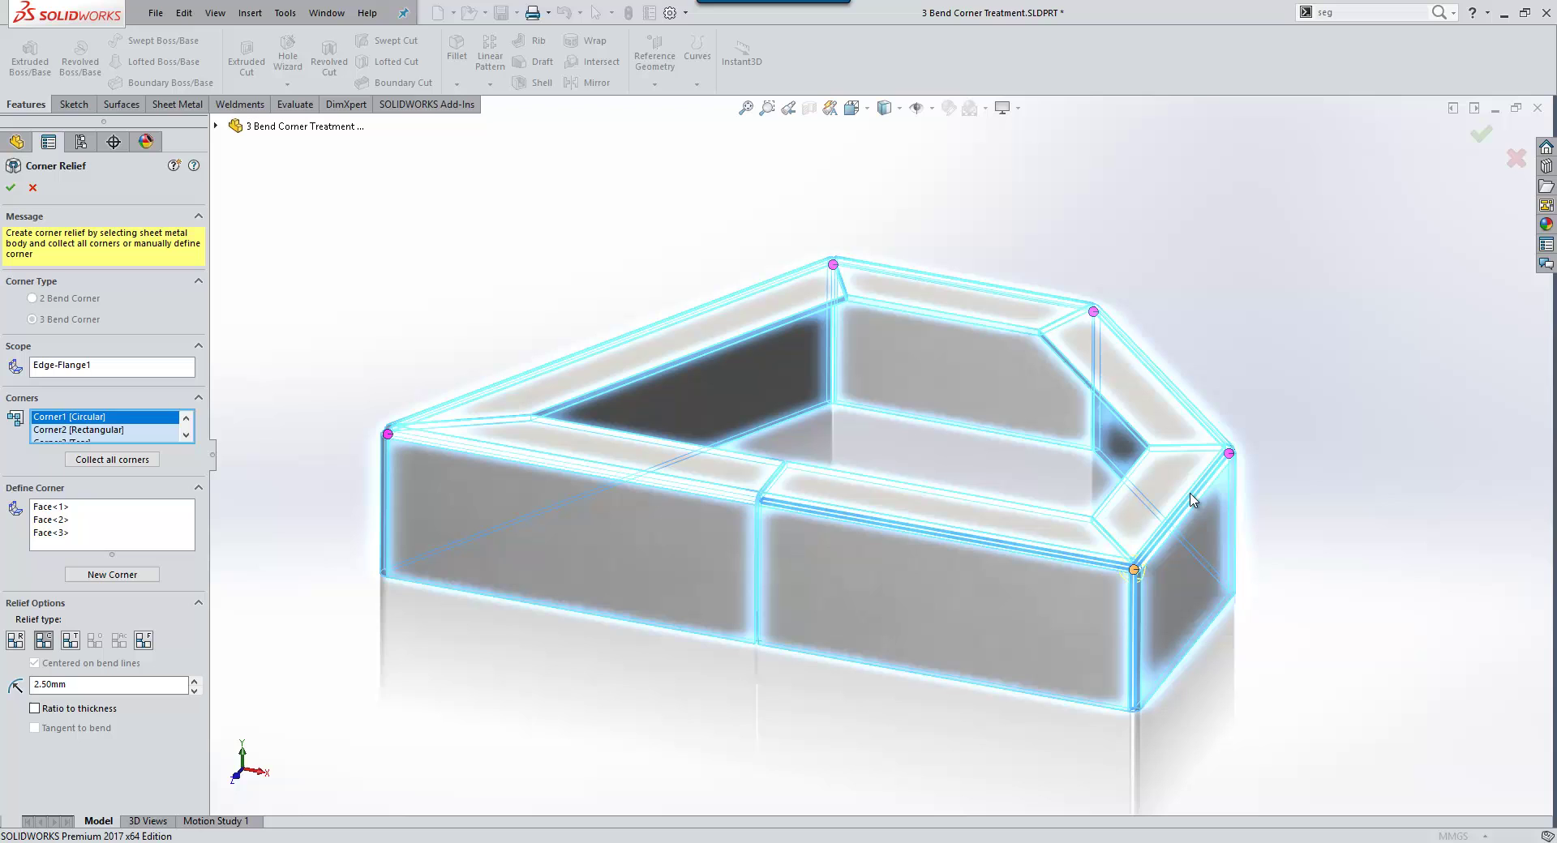
pyautogui.scroll(-4, 1224, 542)
pyautogui.scroll(-3, 1022, 487)
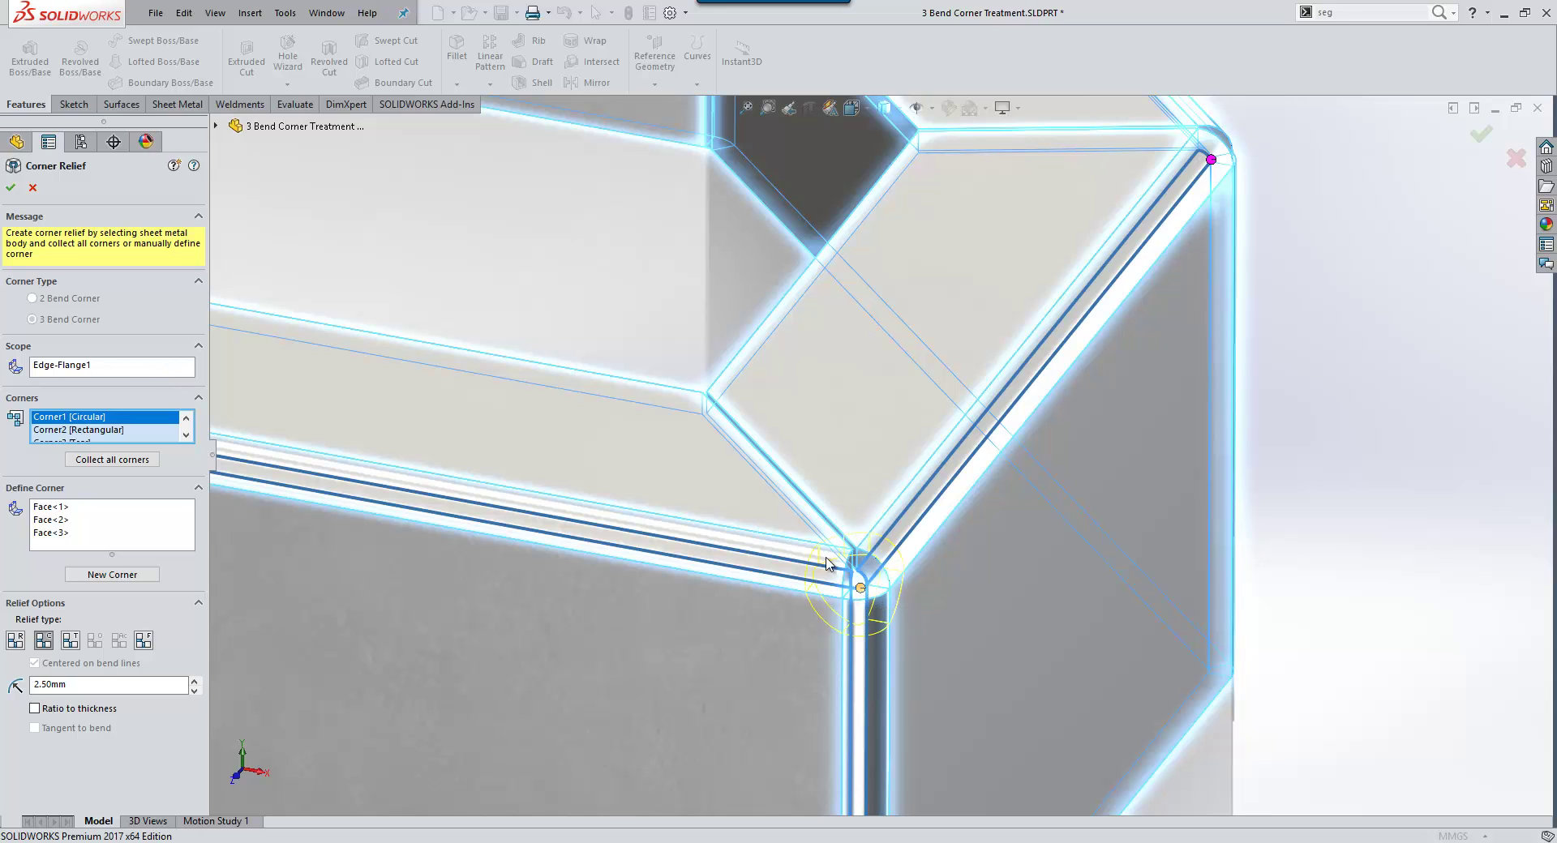
pyautogui.scroll(-3, 948, 594)
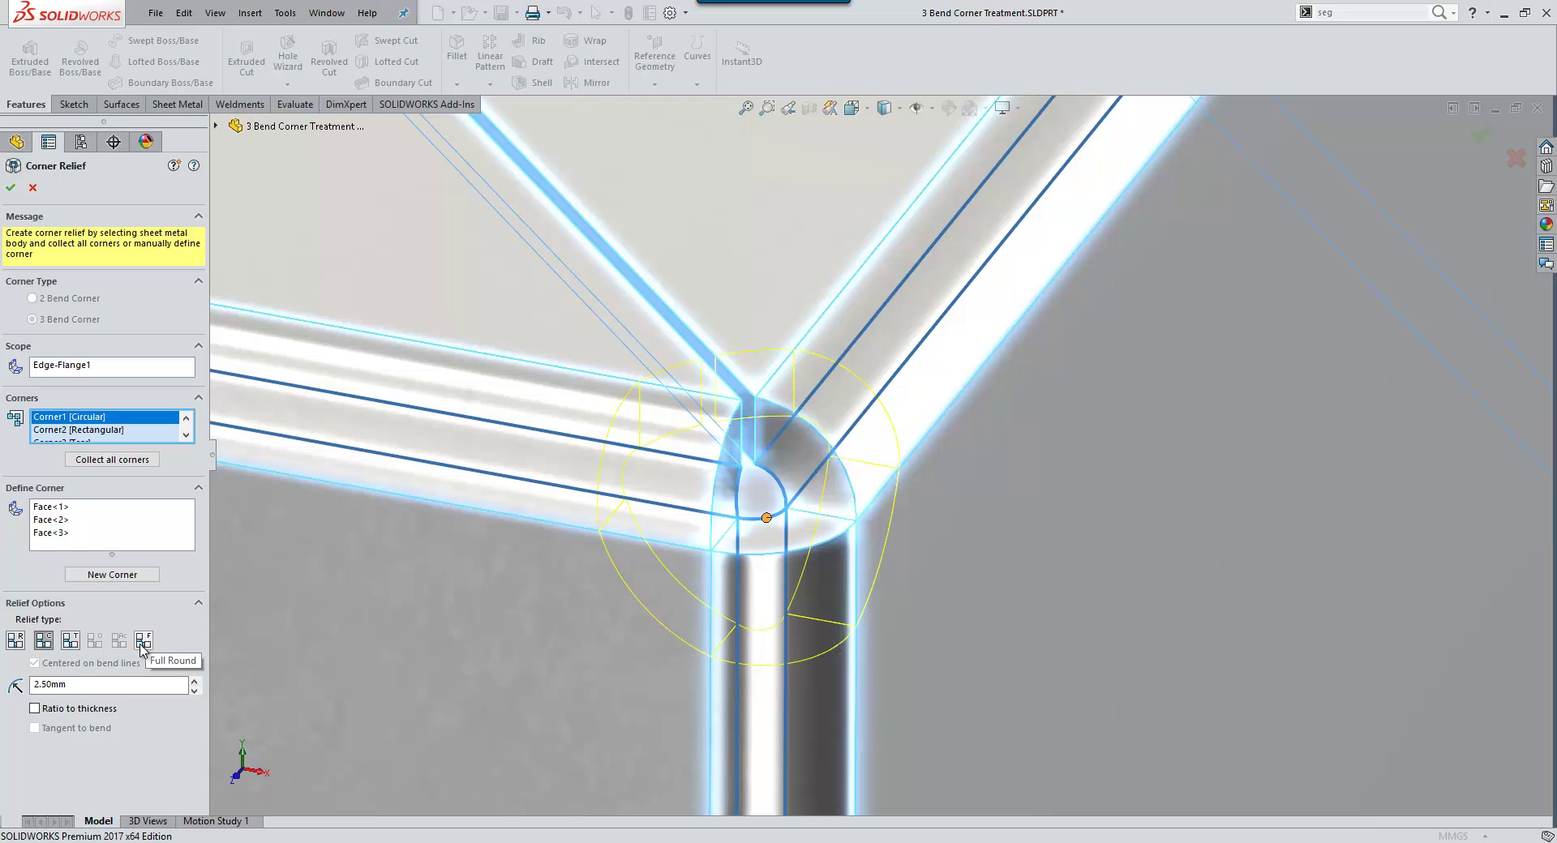
# Step: Accept Corner Relief1 and open the sheet-metal part's drawing
pyautogui.press('f')
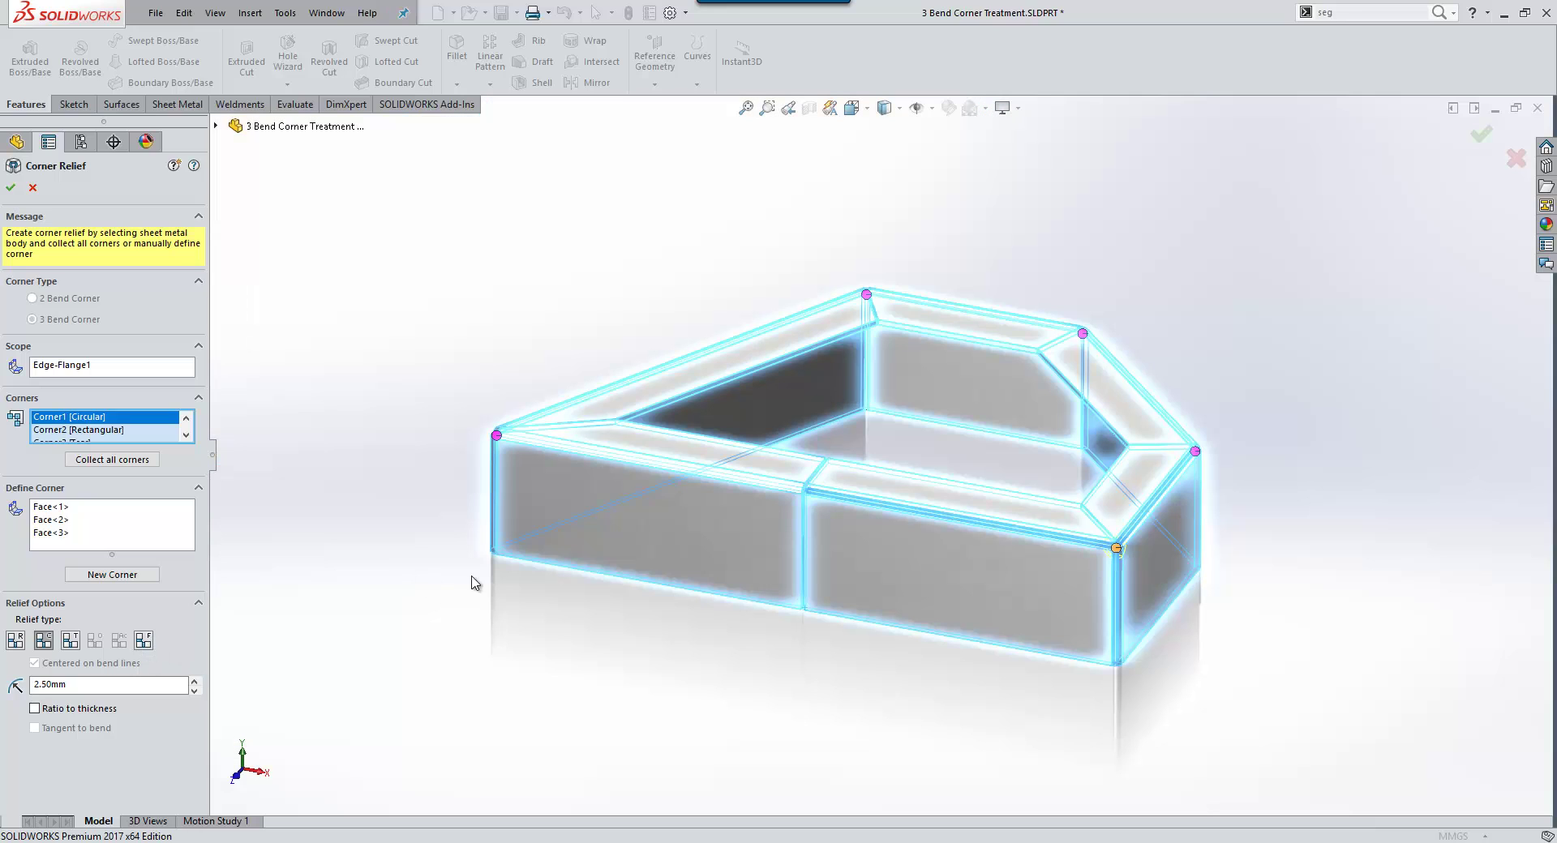
pyautogui.click(11, 187)
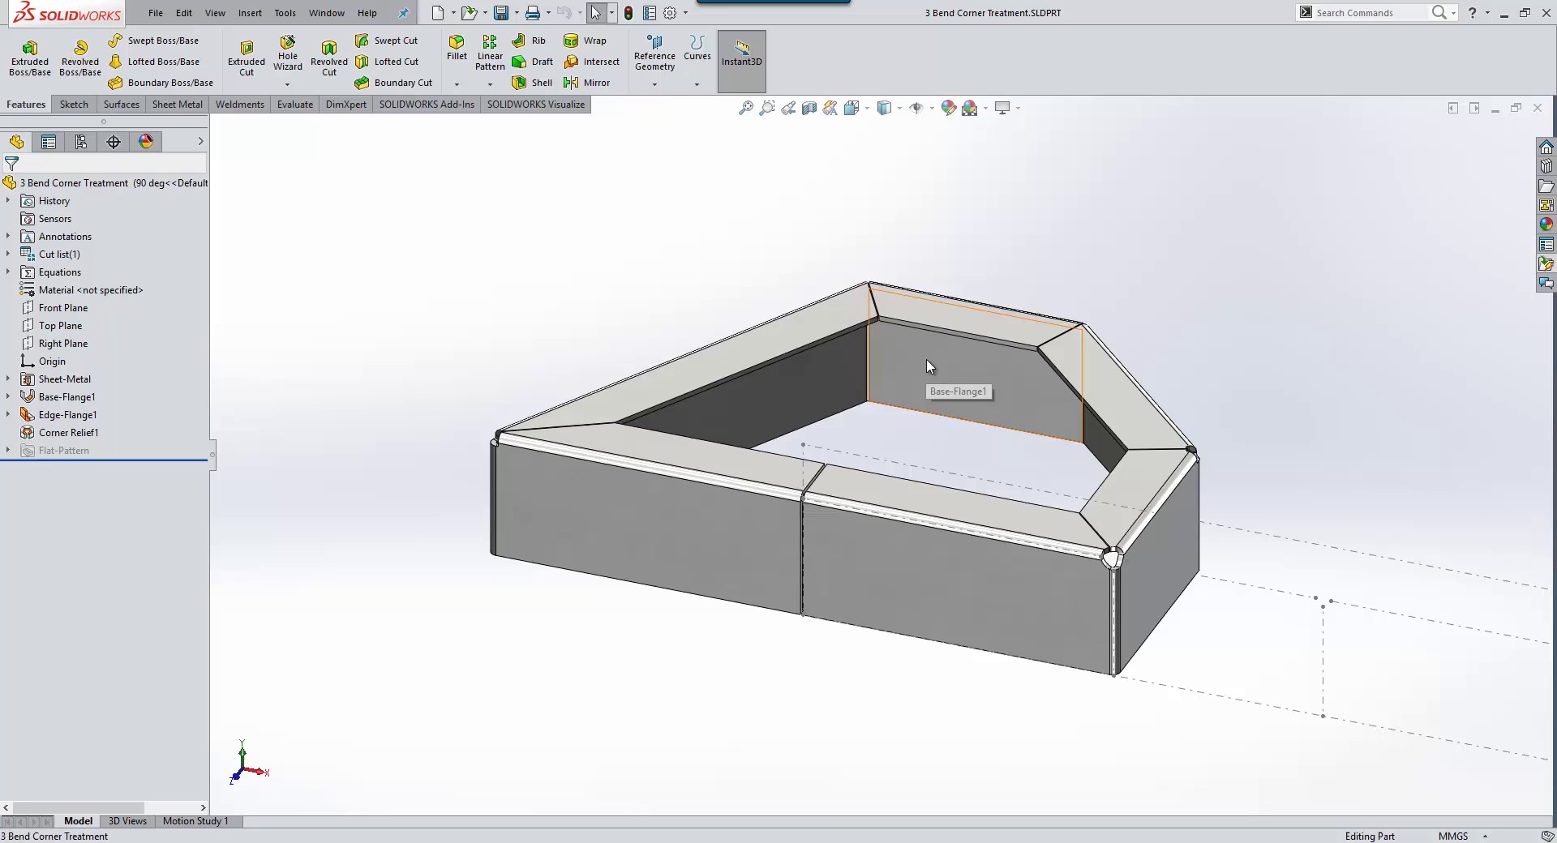
pyautogui.click(926, 359)
pyautogui.click(996, 320)
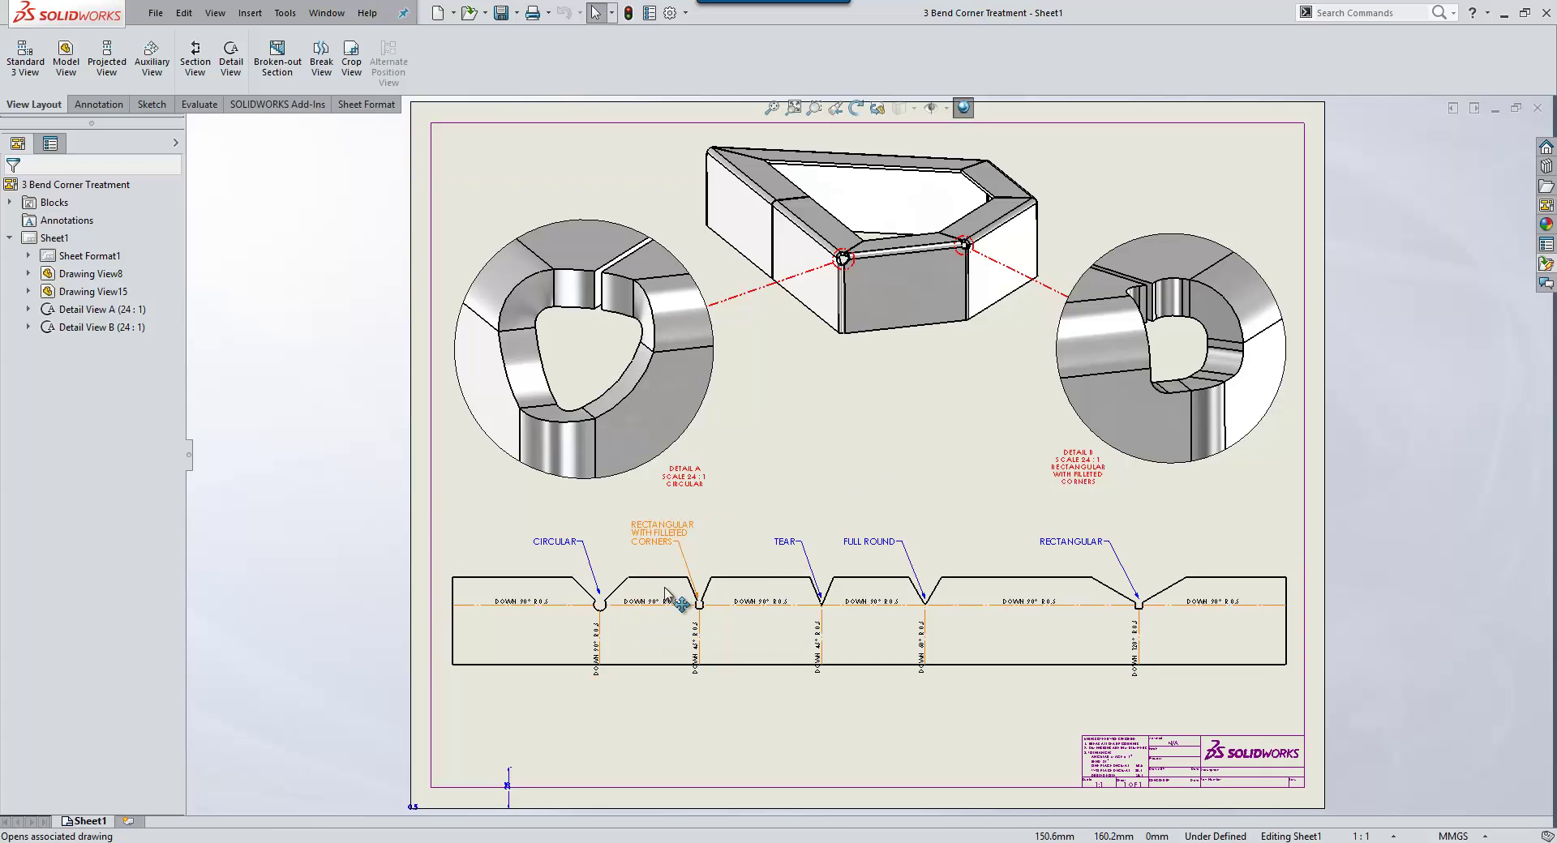
# Step: Review the tear, full round and rectangular reliefs along the flat pattern, then bring up Machine Base
pyautogui.scroll(-5, 570, 648)
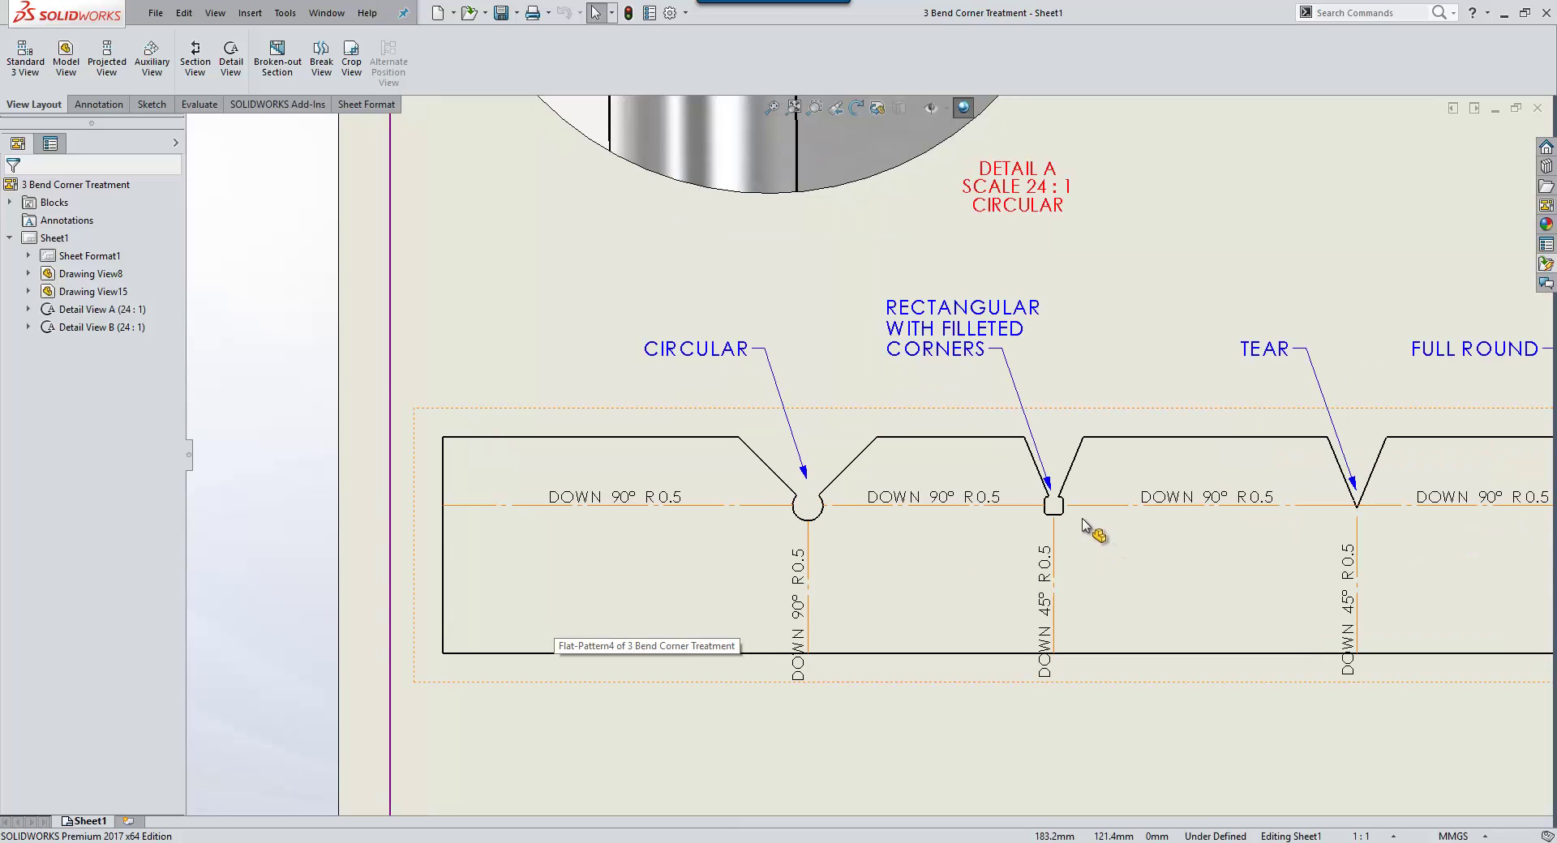
pyautogui.moveTo(1086, 526); pyautogui.dragTo(679, 555, button='middle')
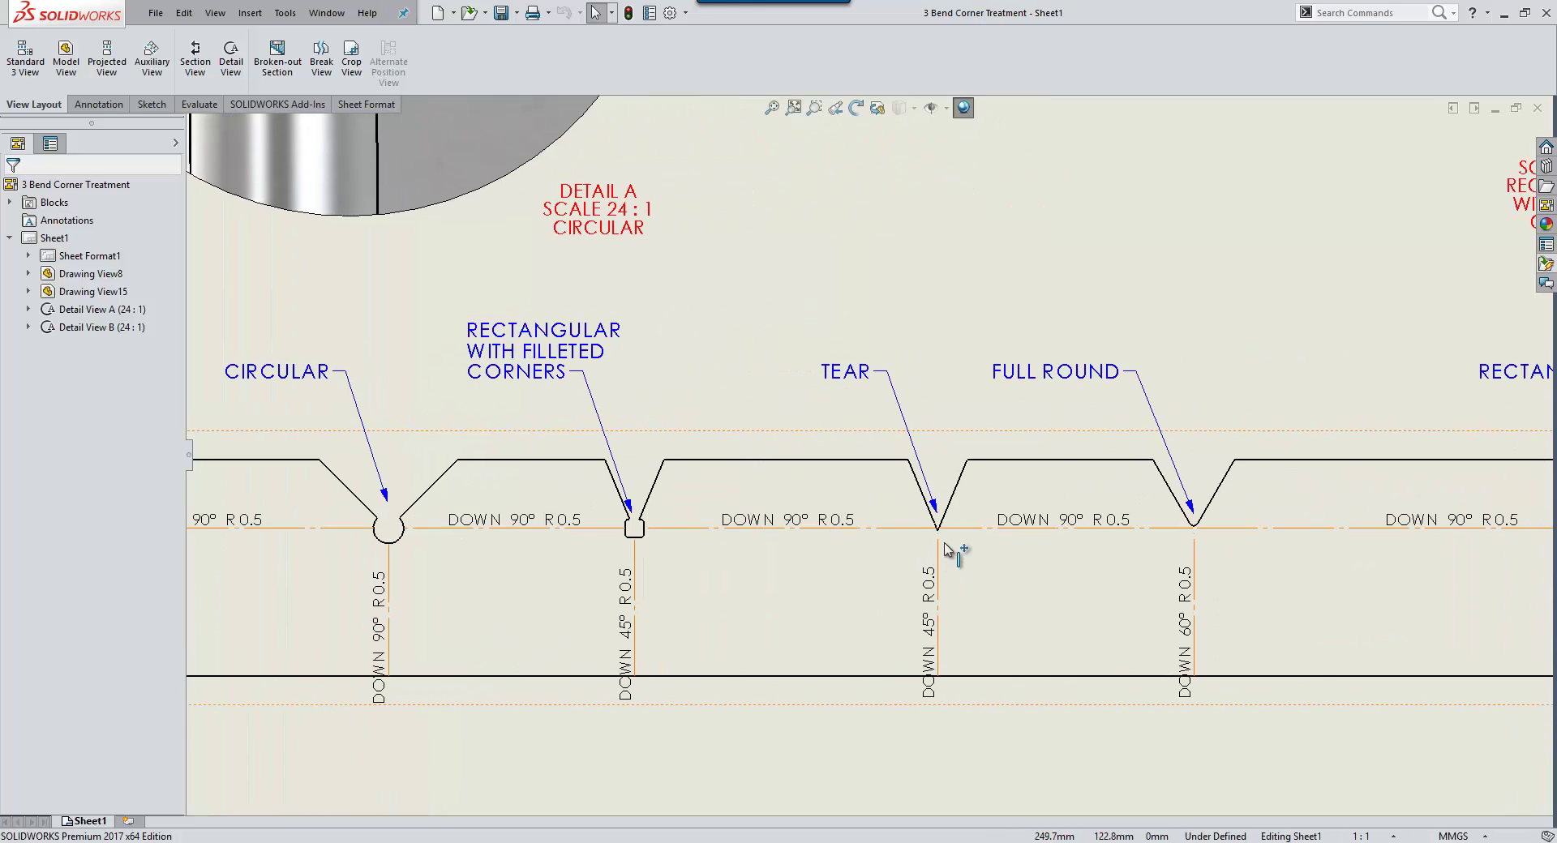
pyautogui.moveTo(1180, 562); pyautogui.dragTo(833, 537, button='middle')
pyautogui.moveTo(1281, 519); pyautogui.dragTo(1012, 514, button='middle')
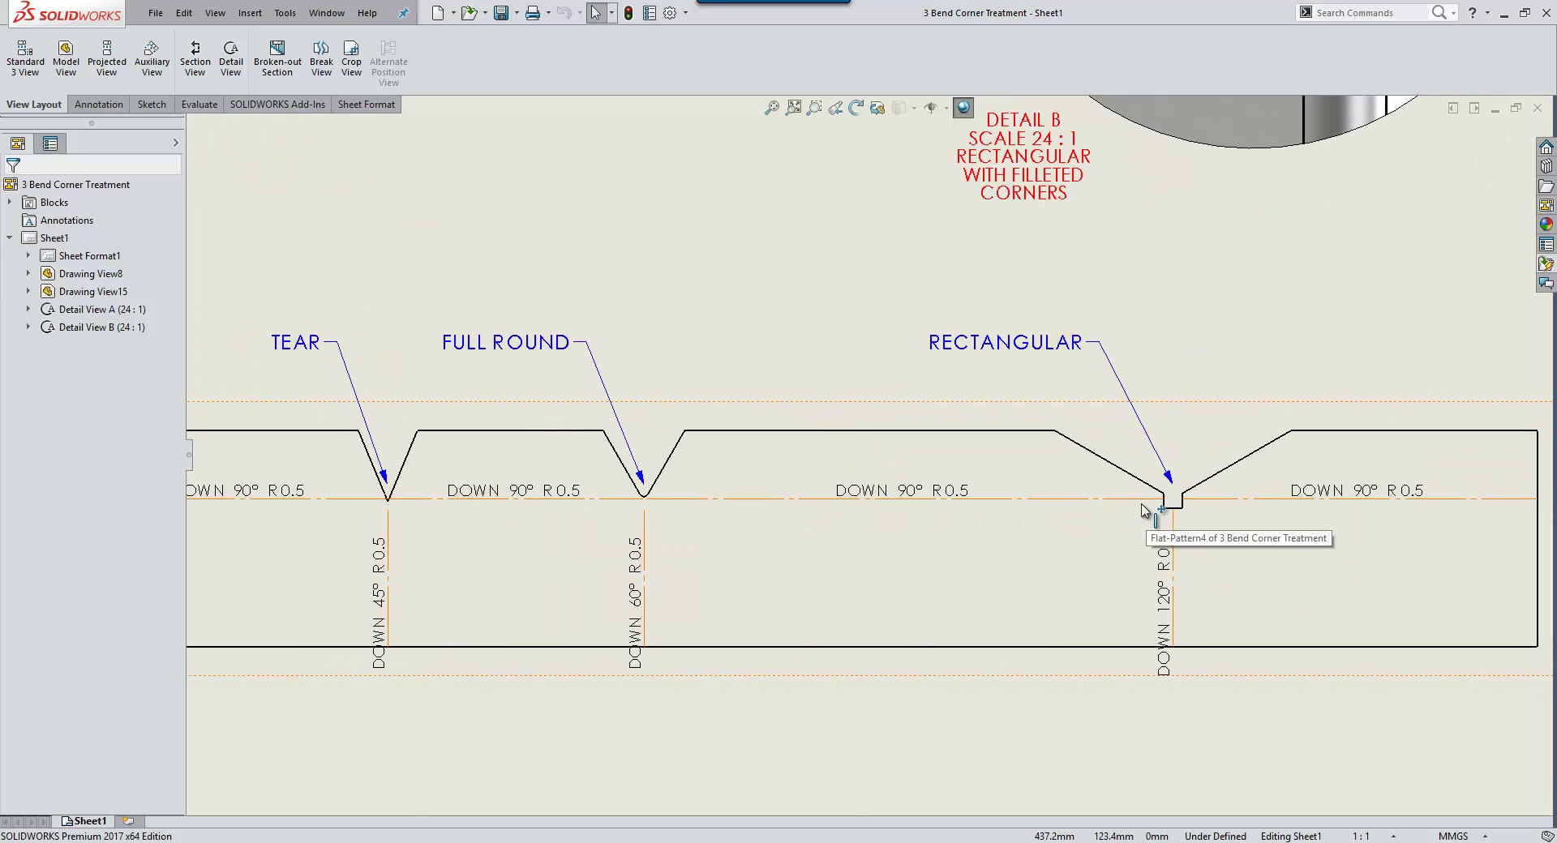
pyautogui.press('f')
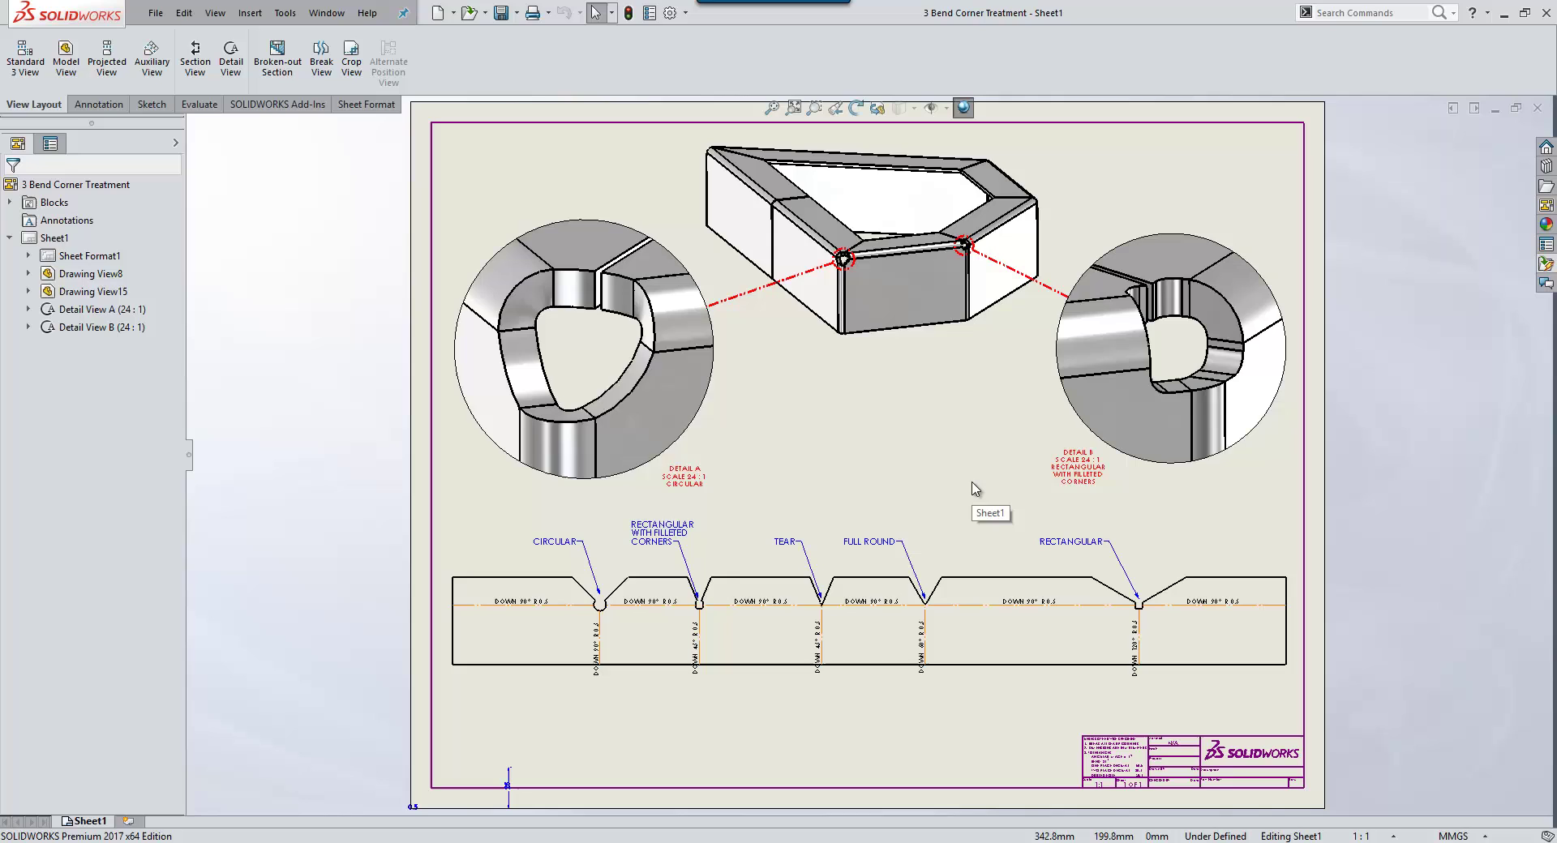
pyautogui.hotkey('ctrl', 'Tab')
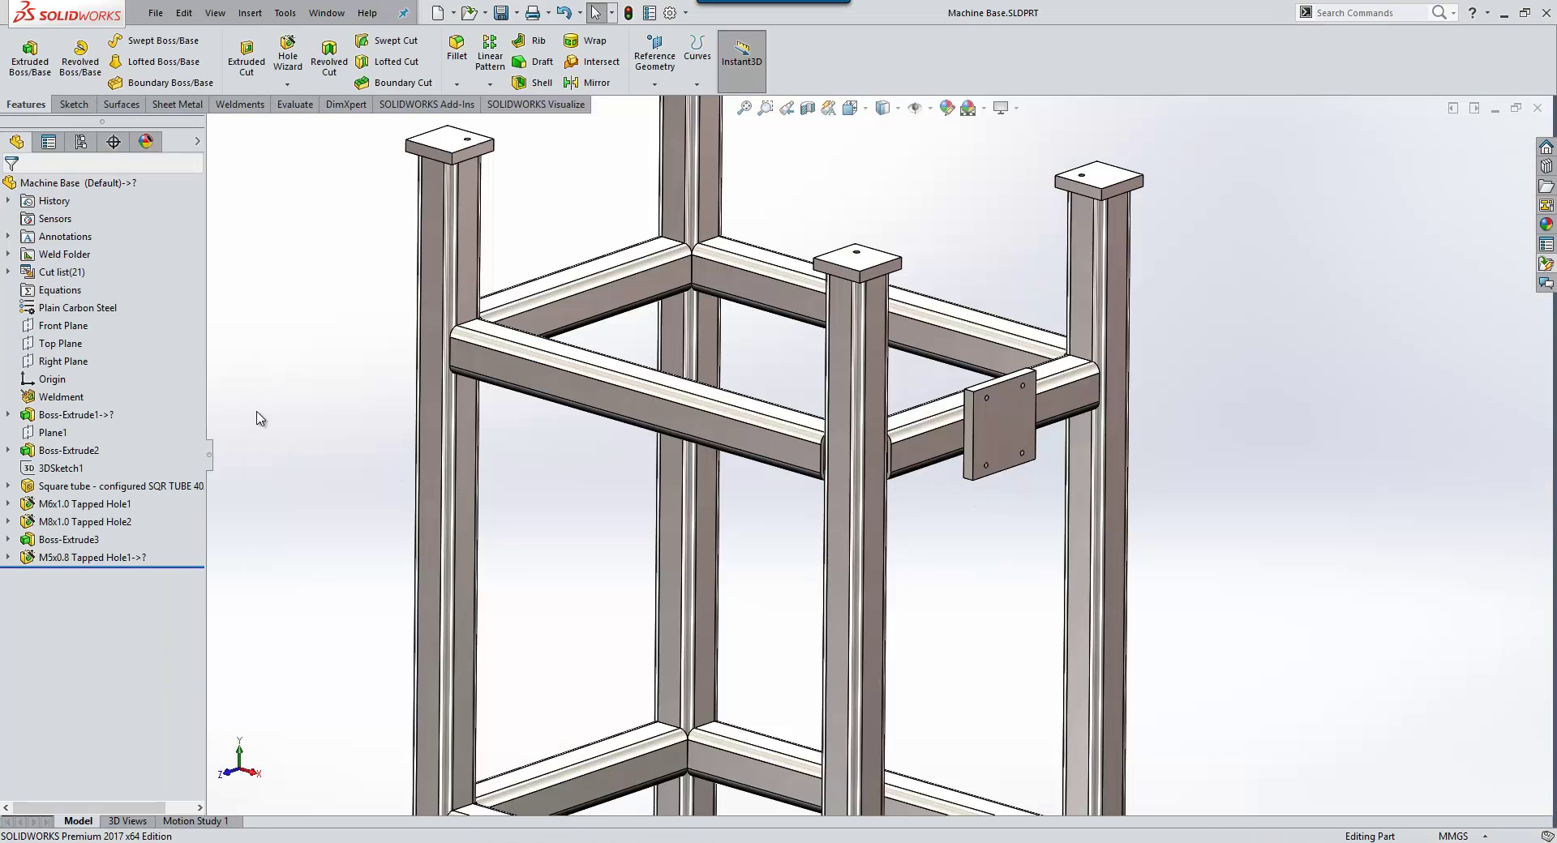
# Step: Zoom out on the Machine Base frame and expand Cut list(21) to show its SQR TUBE groups
pyautogui.press('z')
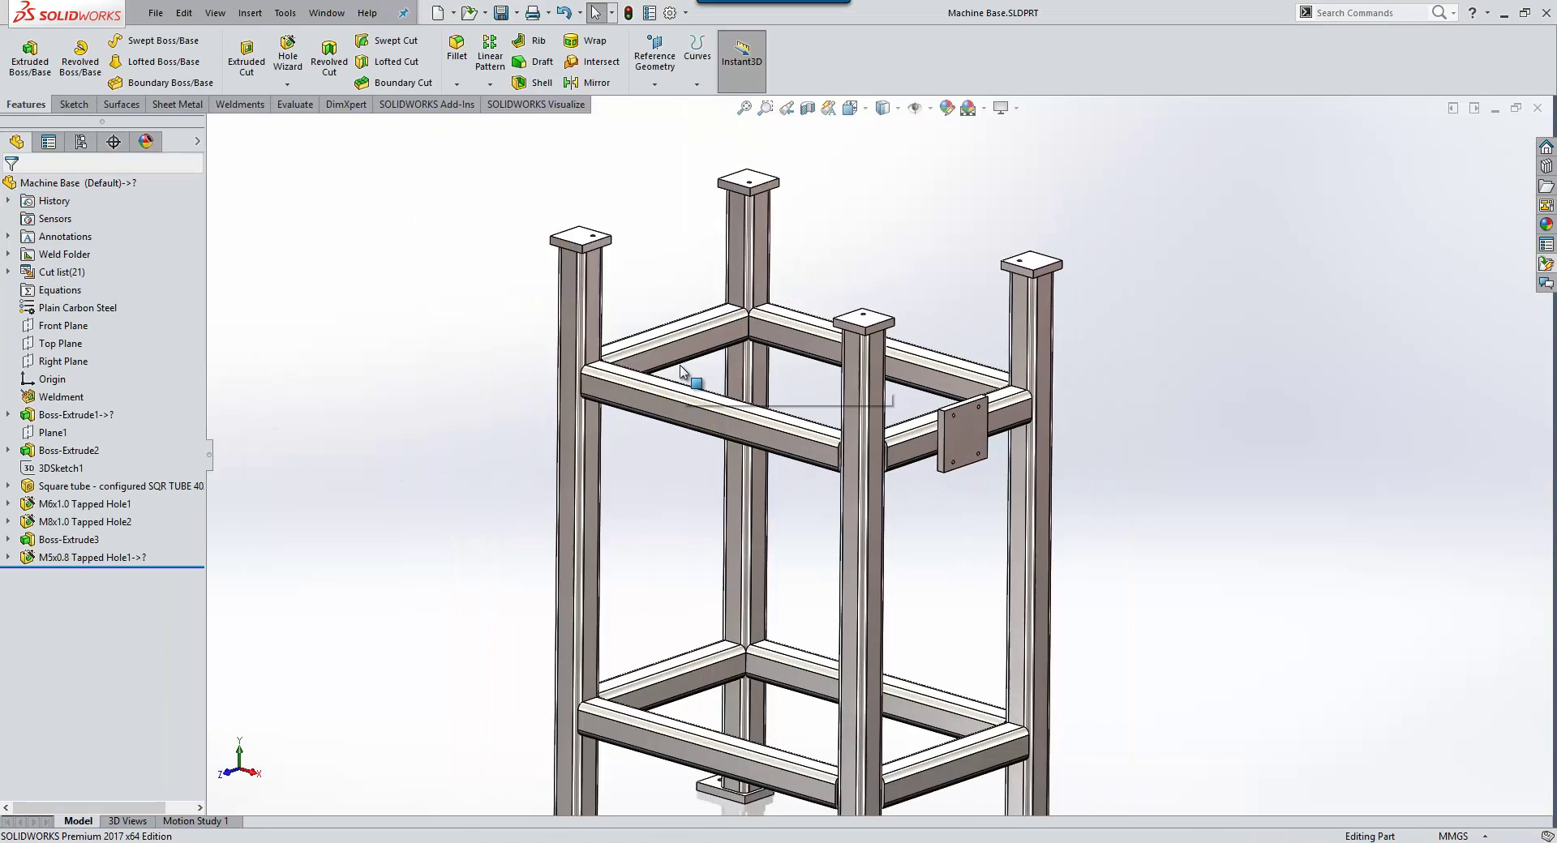
pyautogui.press('z')
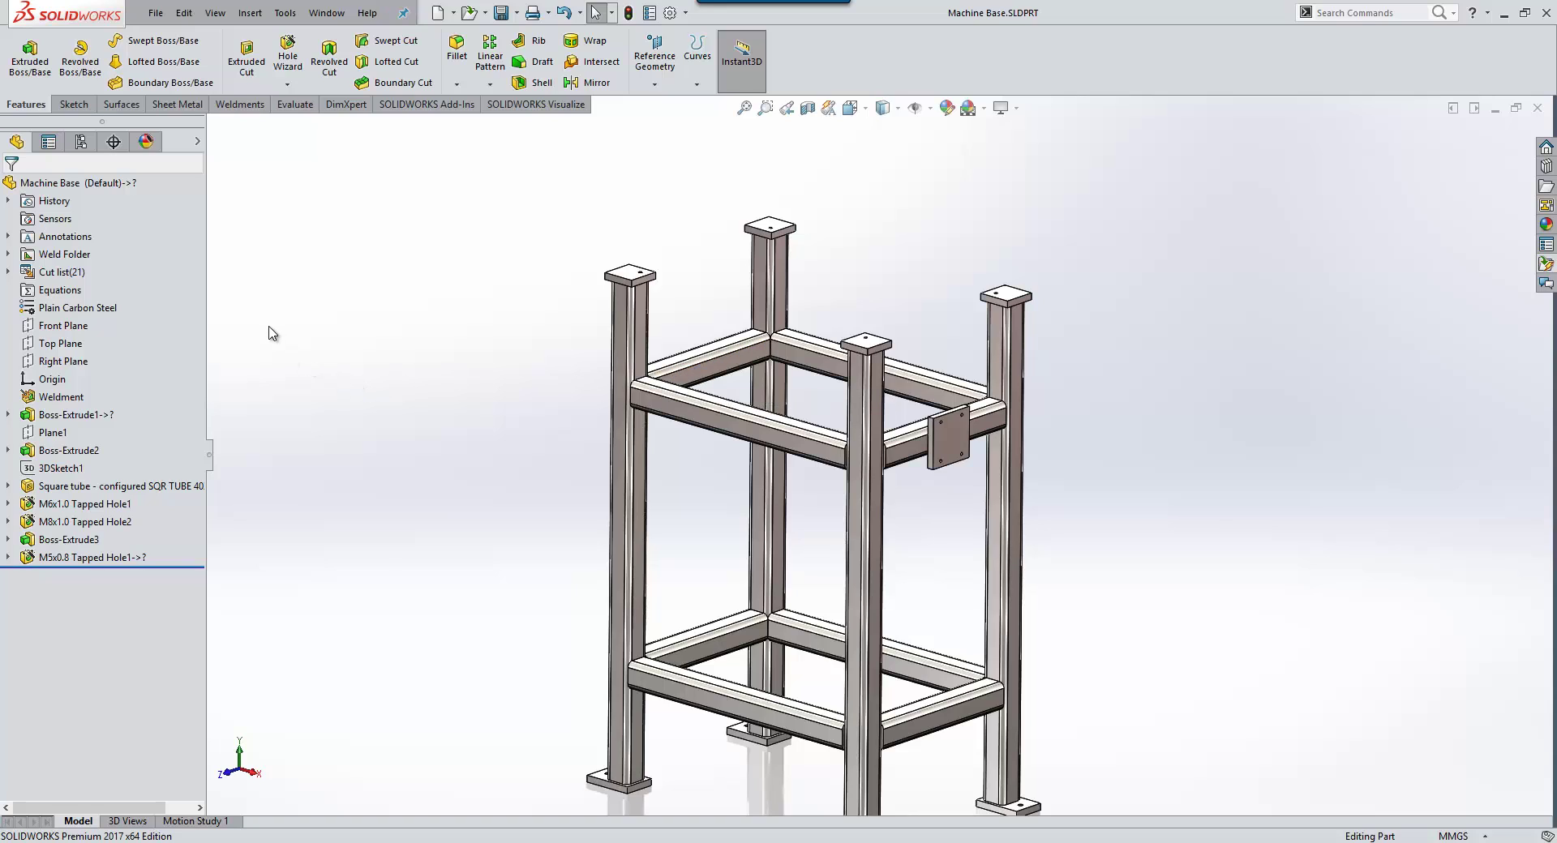
pyautogui.click(9, 272)
pyautogui.click(55, 273)
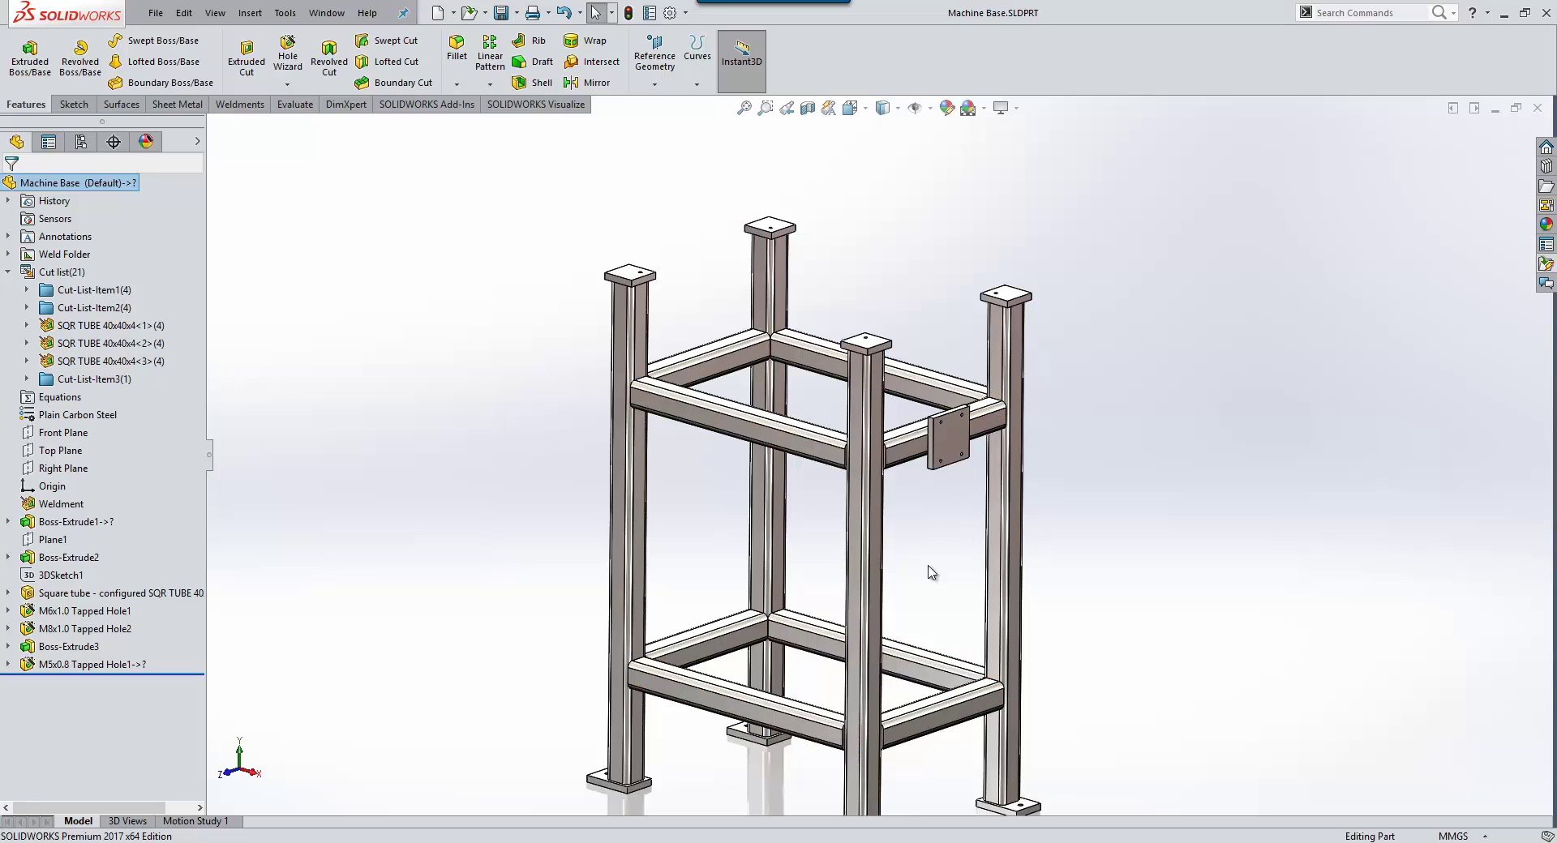
# Step: Zoom in and start Sketch19 on the front vertical post's face
pyautogui.scroll(-3, 892, 506)
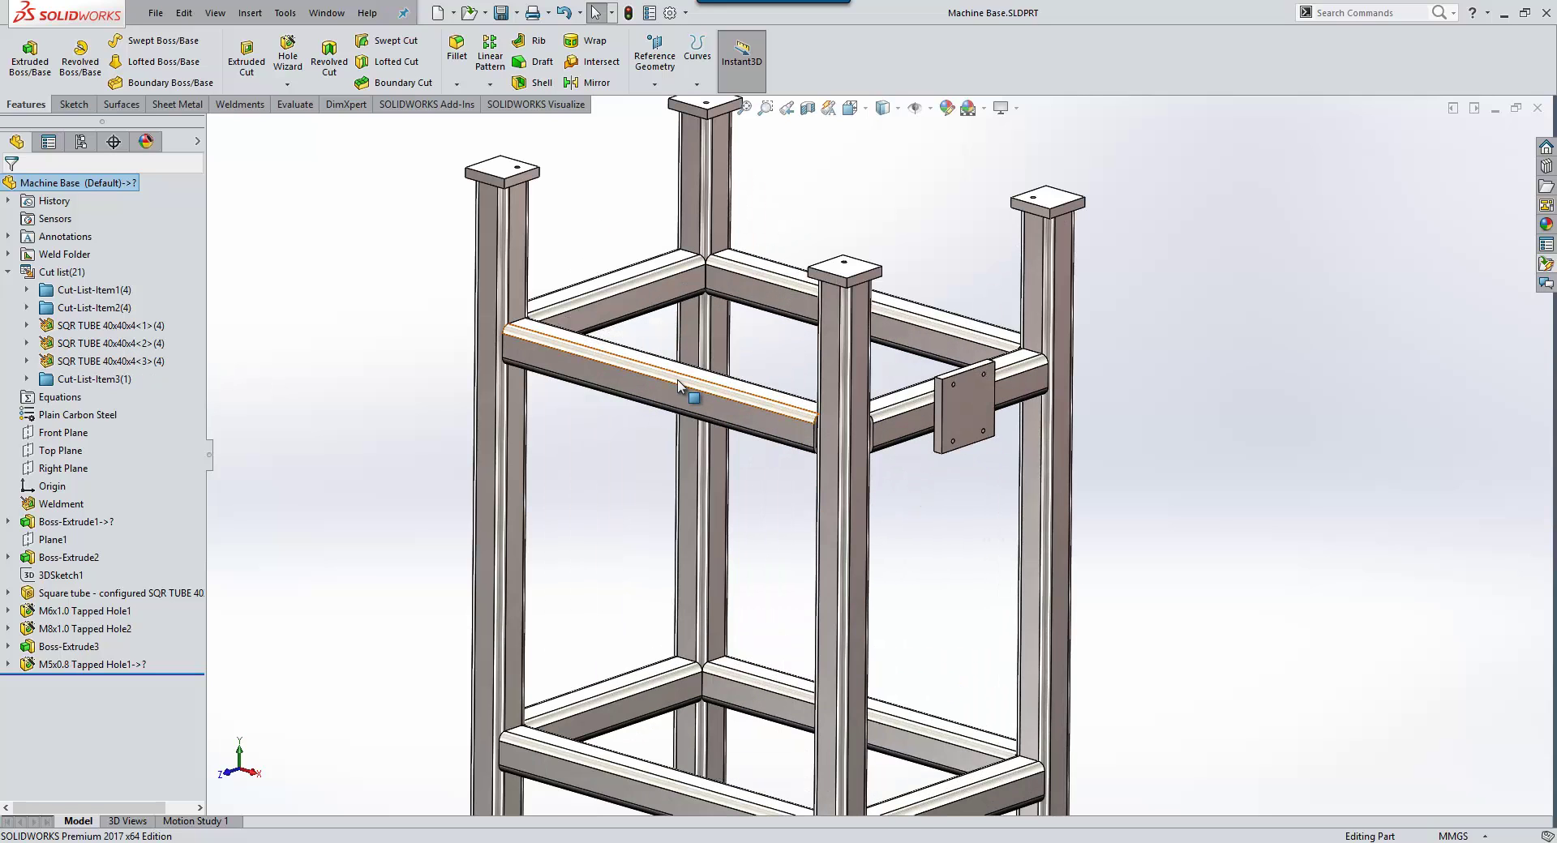
pyautogui.scroll(-1, 673, 388)
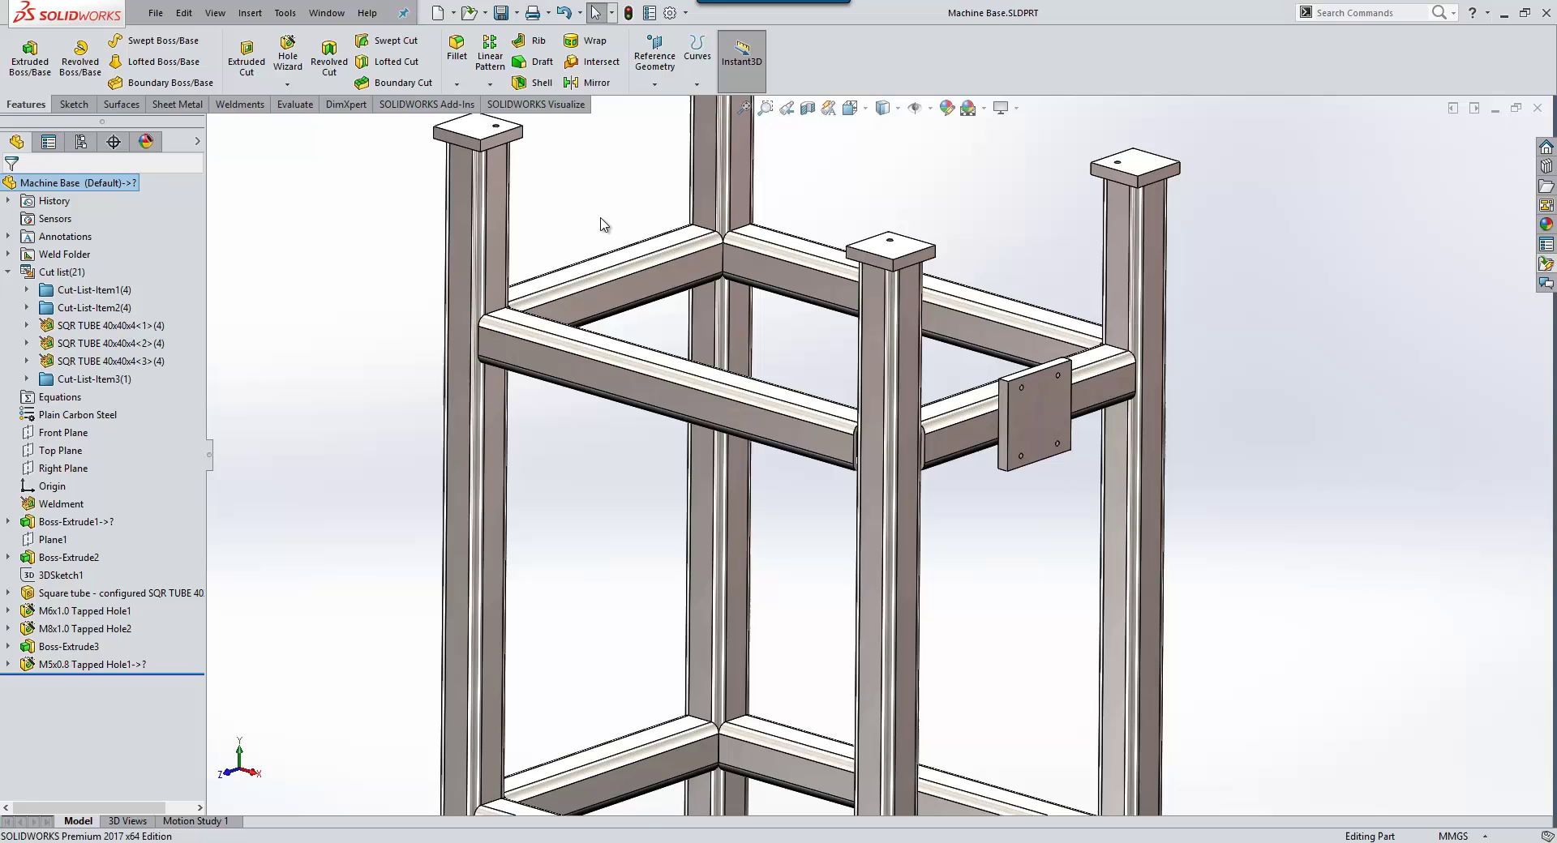
pyautogui.scroll(-5, 928, 440)
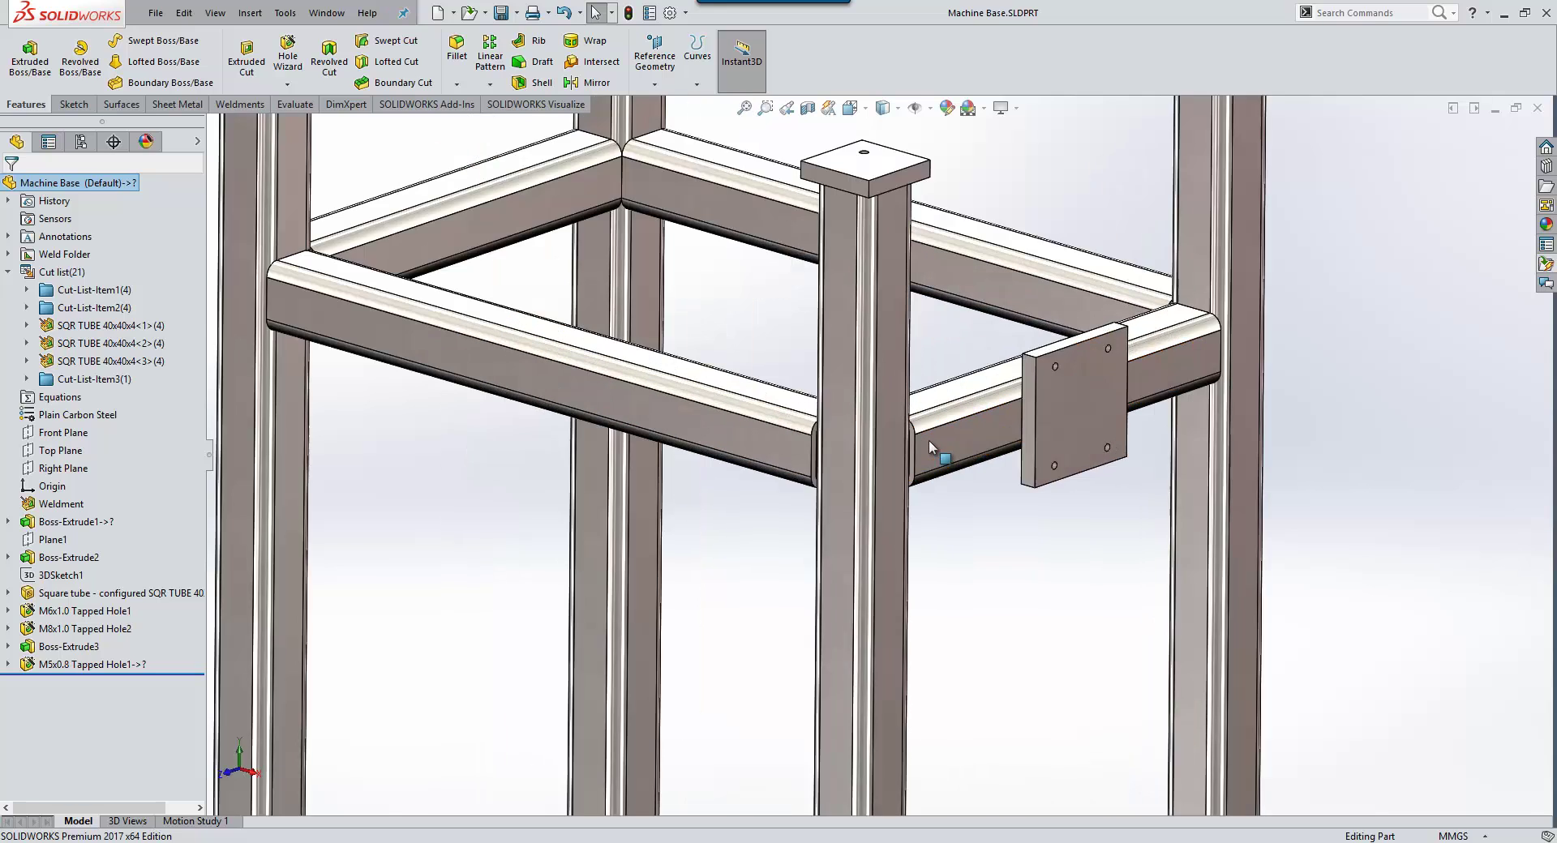
pyautogui.click(884, 454)
pyautogui.click(957, 382)
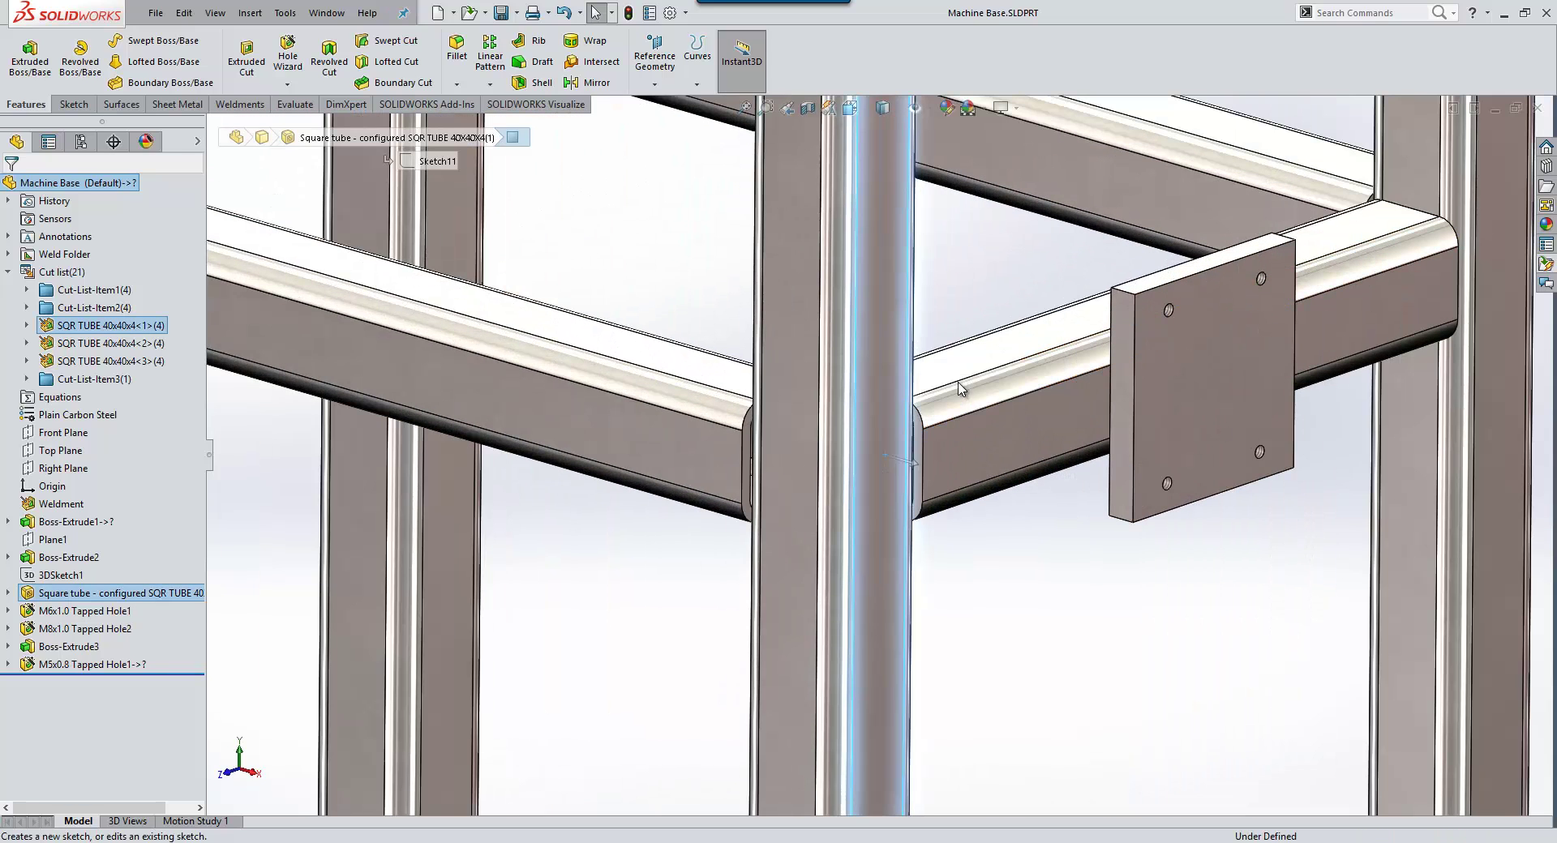
# Step: Convert both tangent tube-end loops into sketch geometry
pyautogui.rightClick(741, 450)
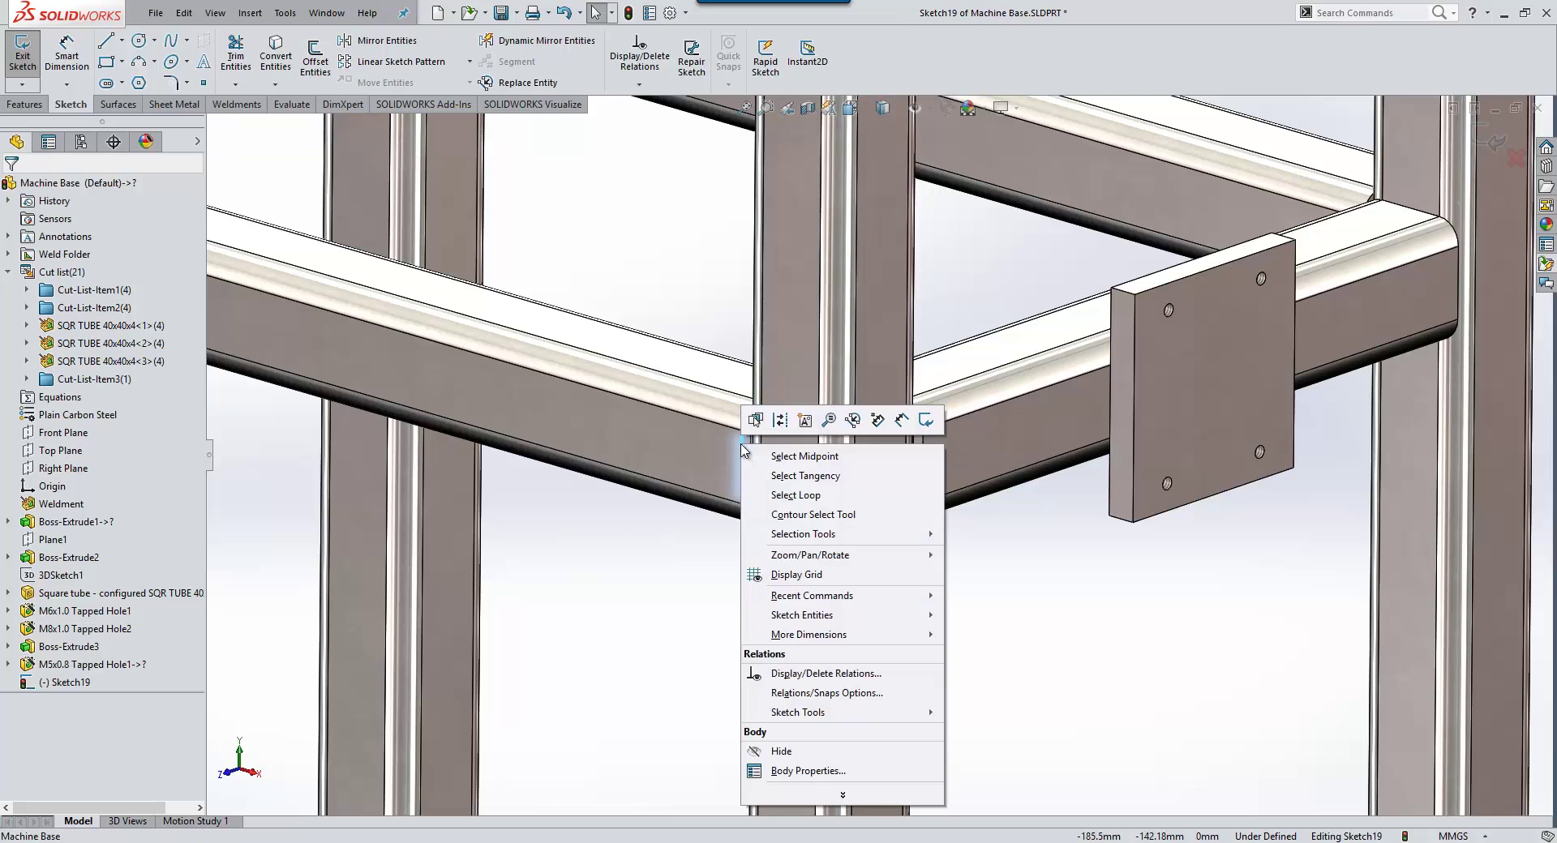
pyautogui.click(786, 486)
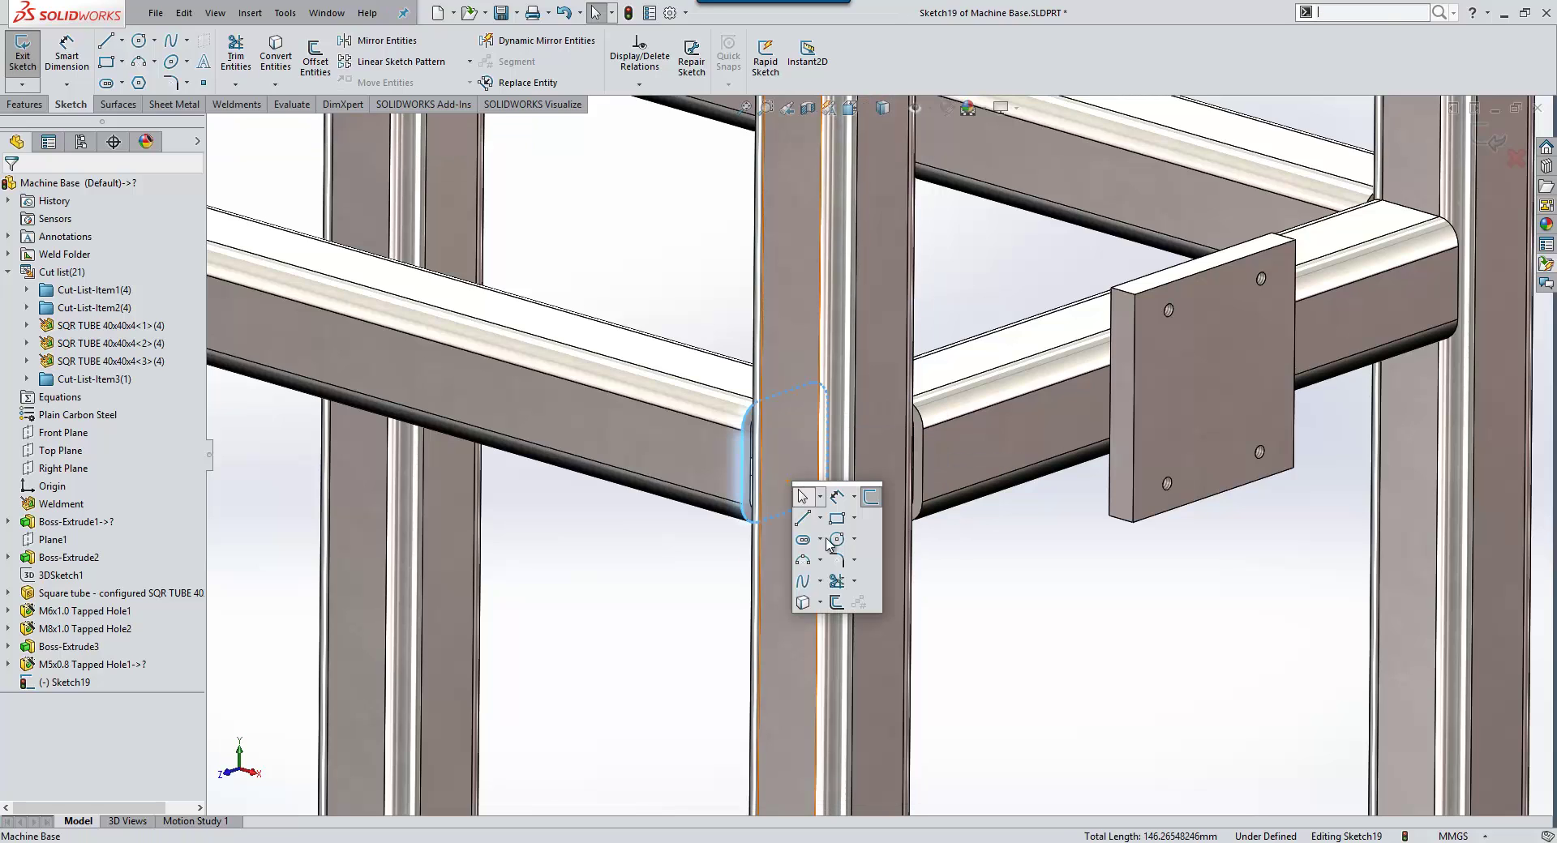
pyautogui.click(804, 596)
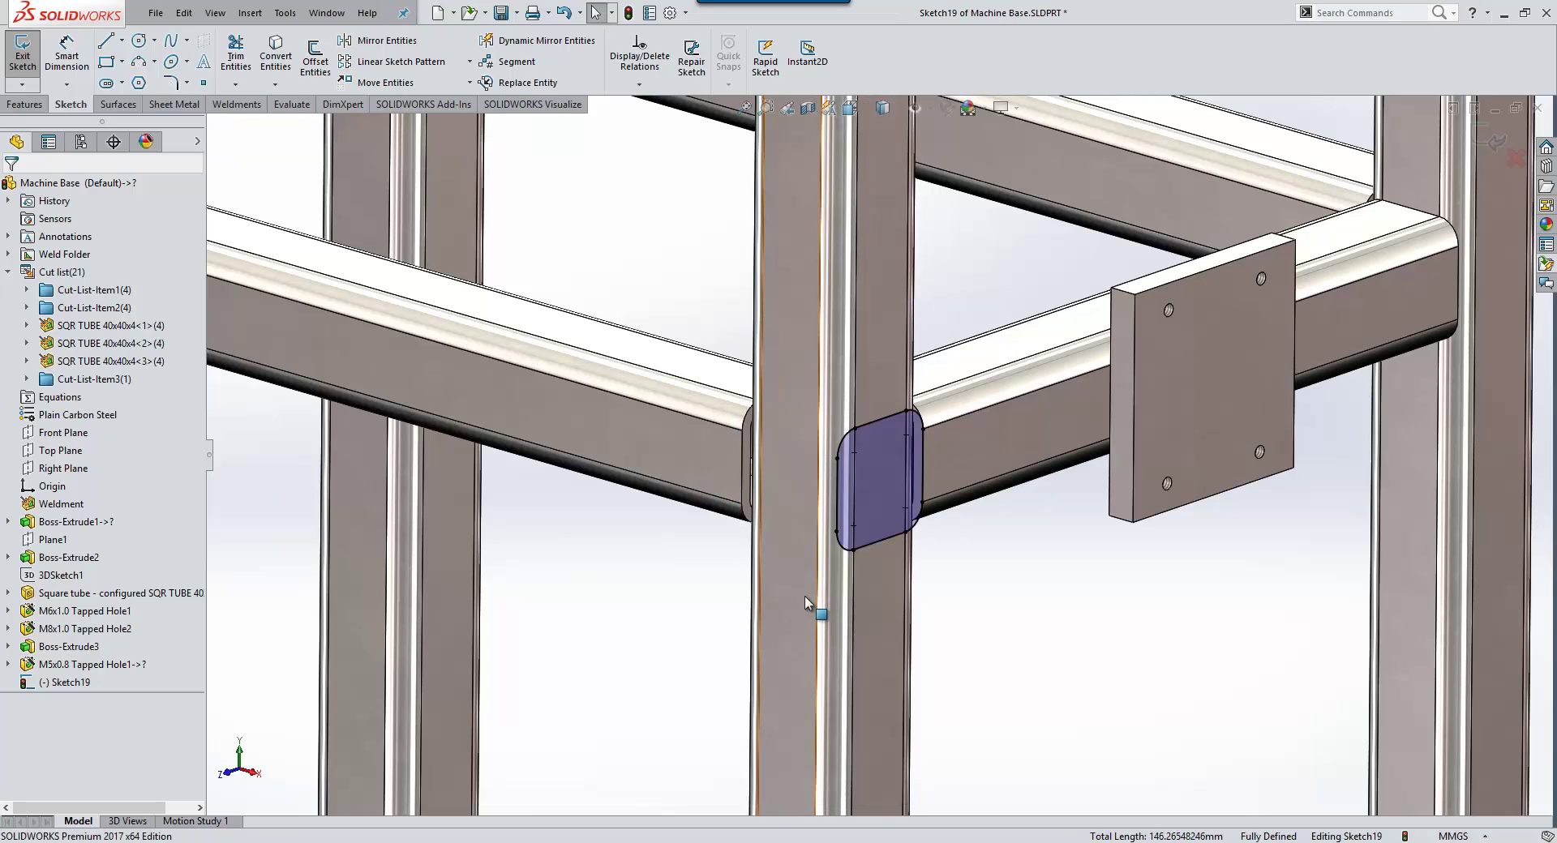
pyautogui.rightClick(748, 452)
pyautogui.click(788, 480)
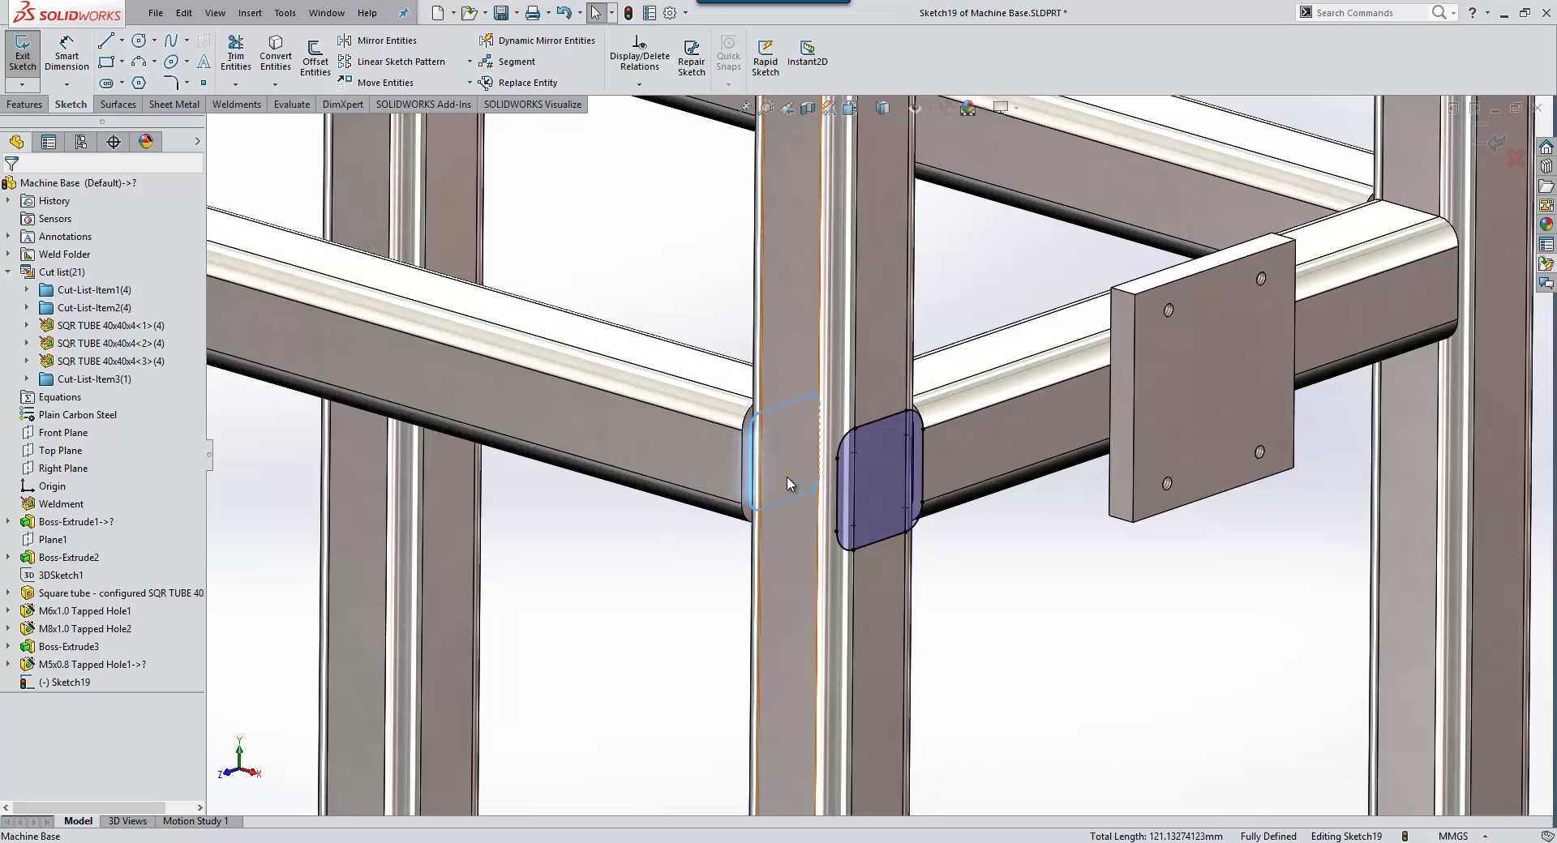
pyautogui.click(805, 597)
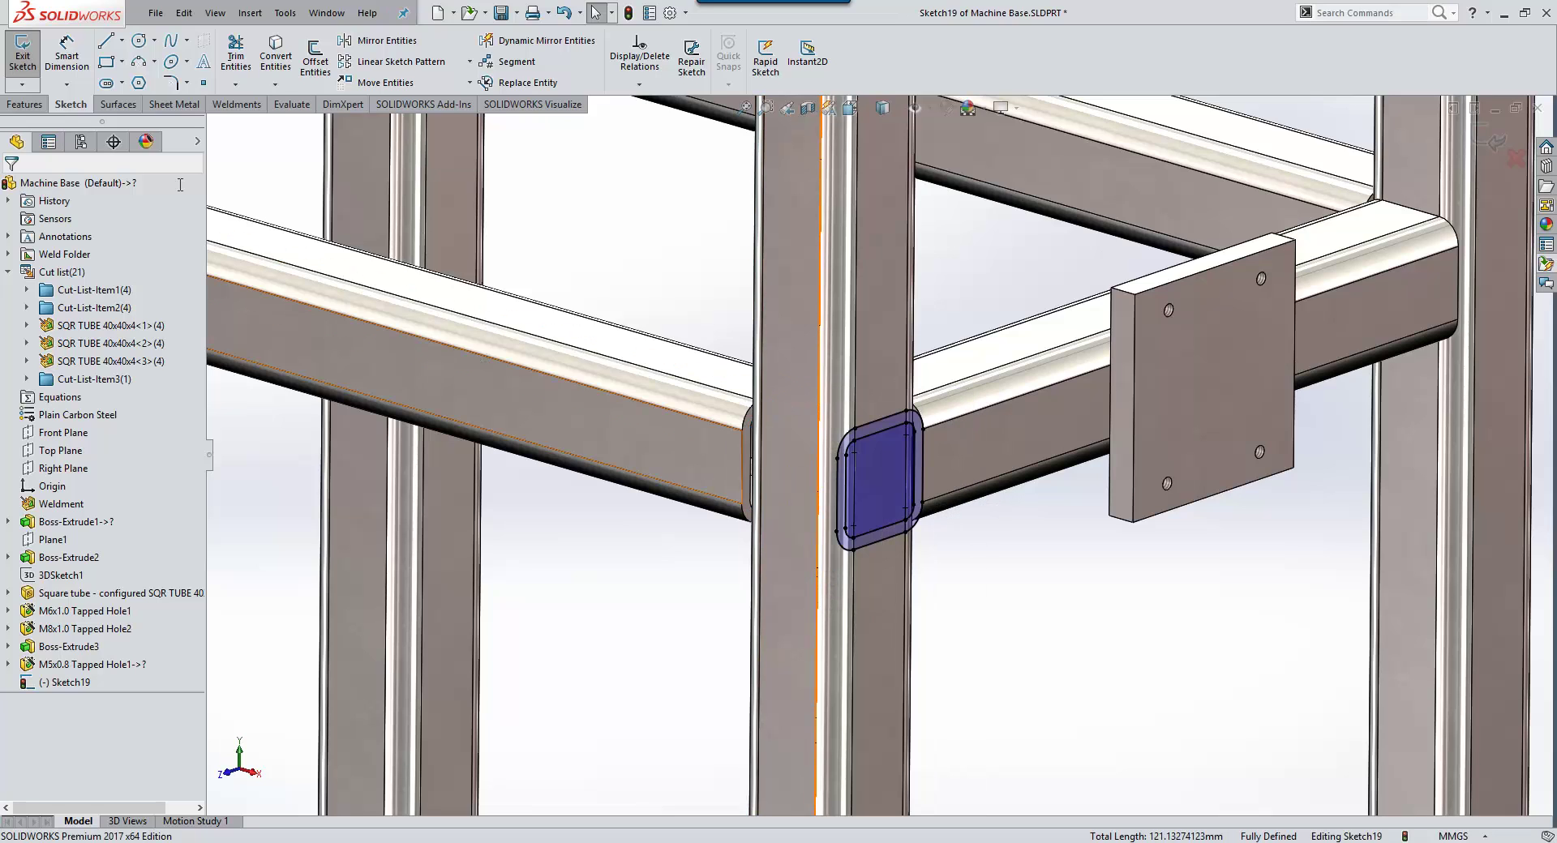
# Step: Extrude the tube profile 400 mm blind to create the new square-tube arm
pyautogui.click(24, 104)
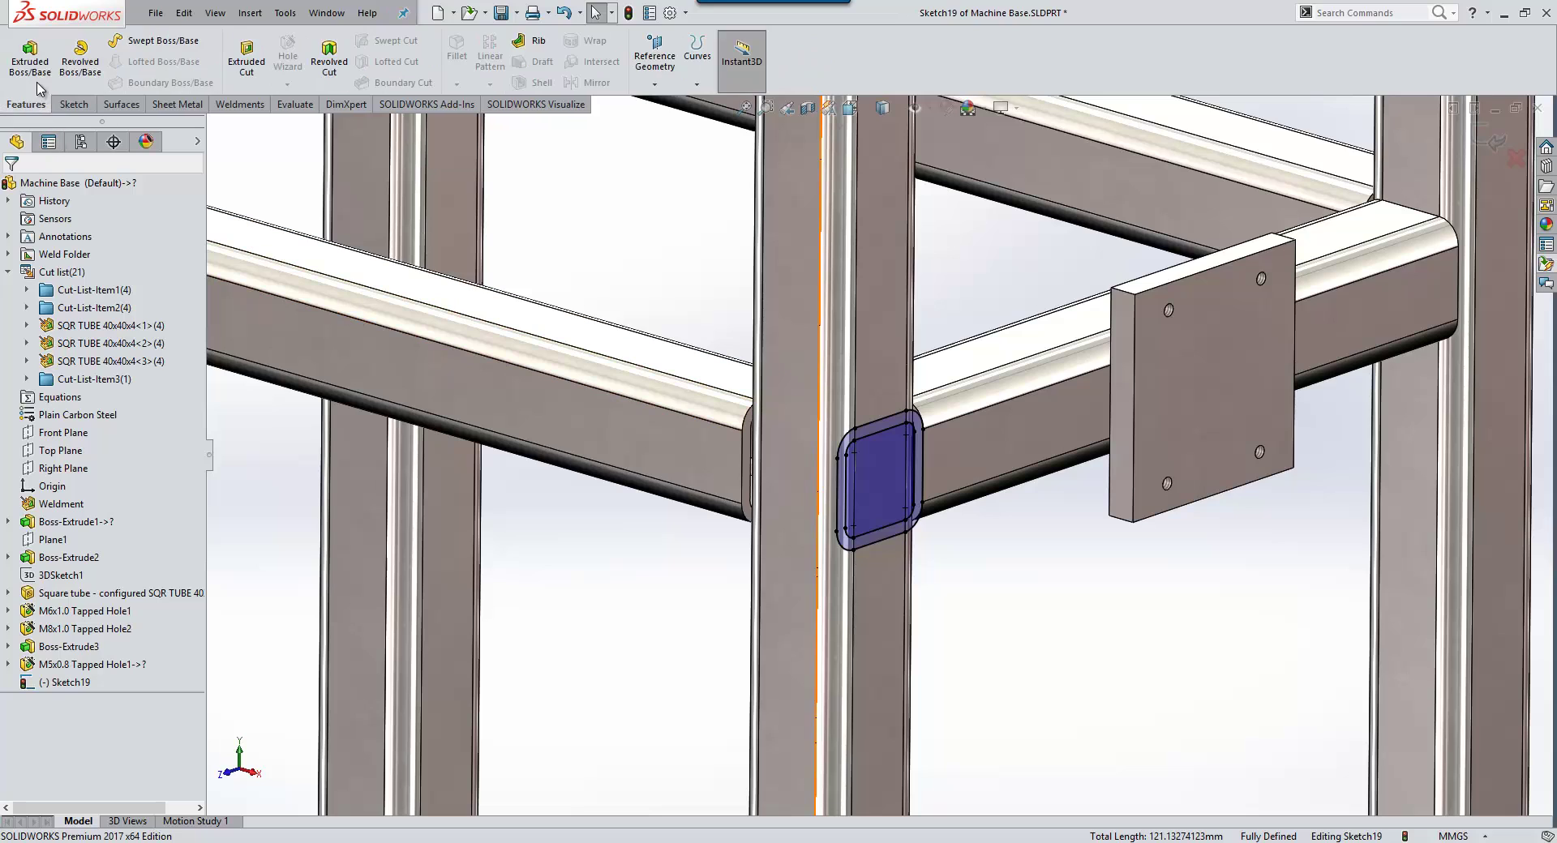
pyautogui.click(30, 56)
pyautogui.moveTo(913, 491); pyautogui.dragTo(1176, 565)
pyautogui.write('400')
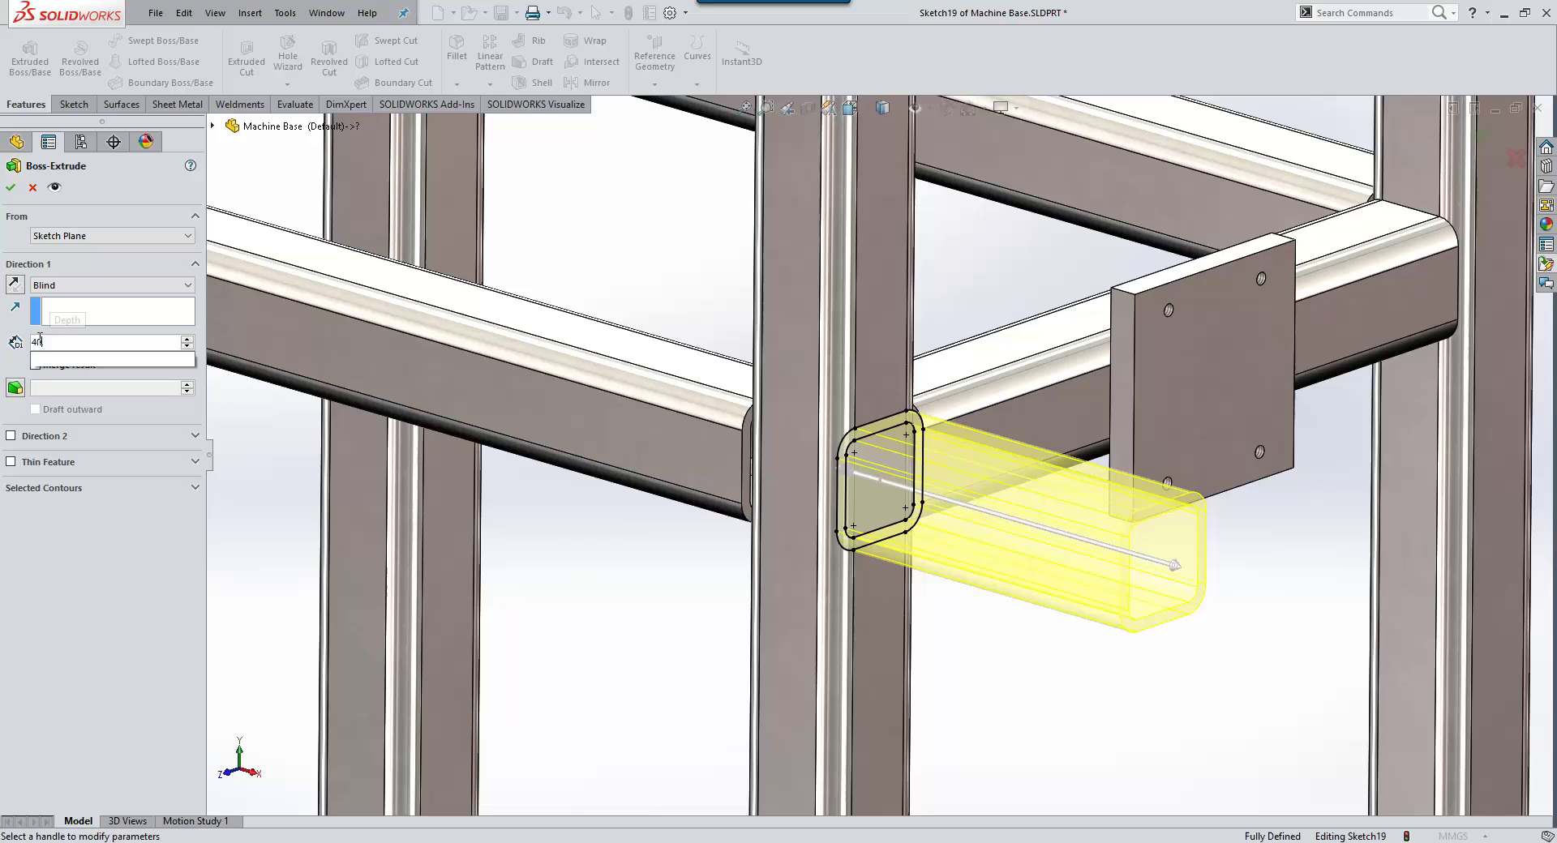
pyautogui.press('Return')
pyautogui.click(12, 187)
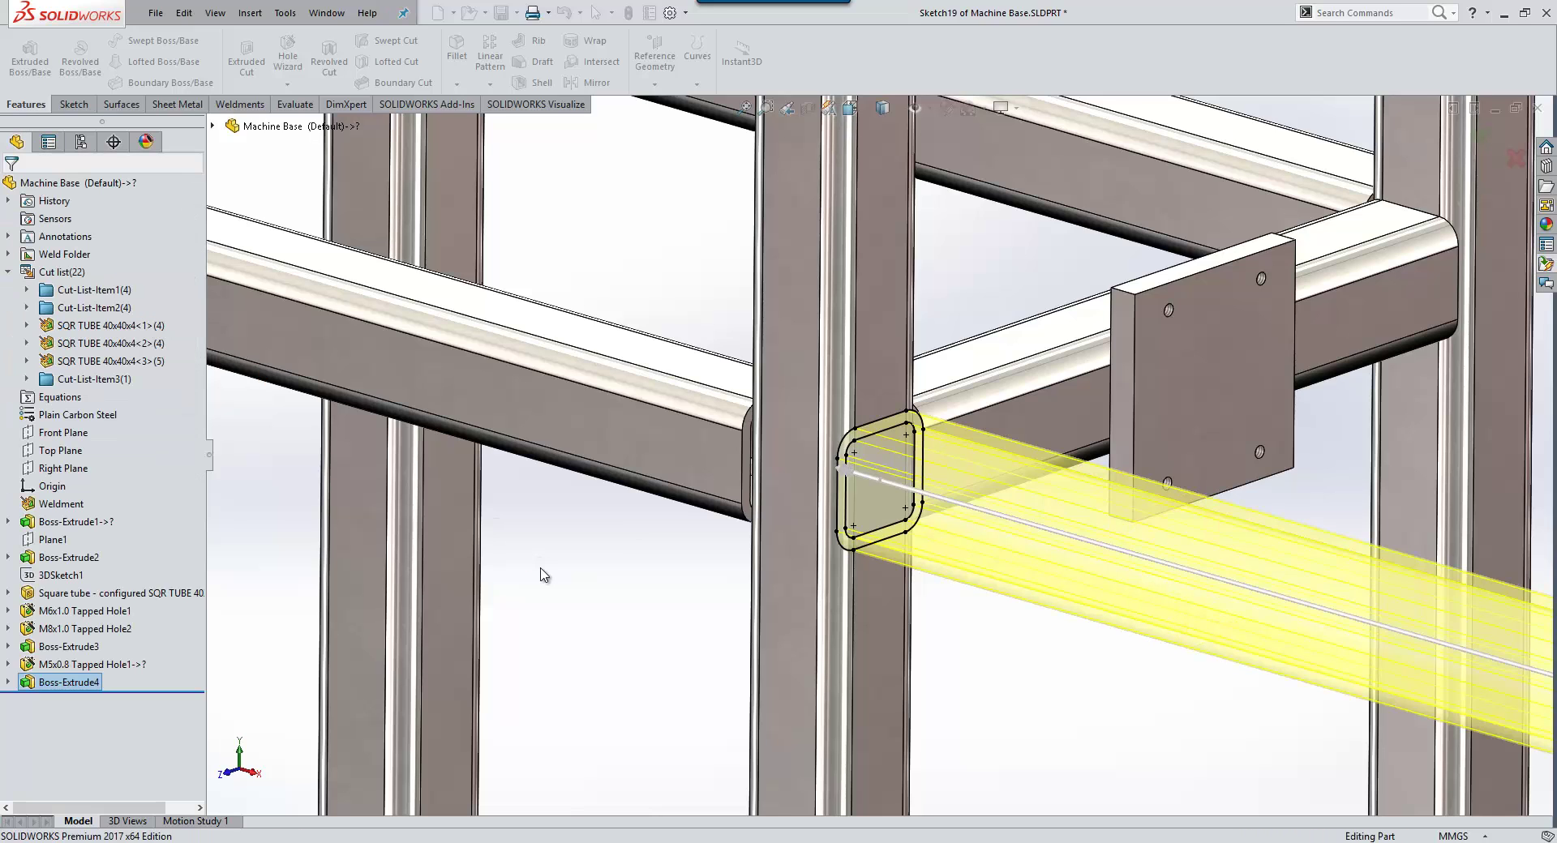
pyautogui.scroll(5, 936, 485)
pyautogui.scroll(-5, 942, 488)
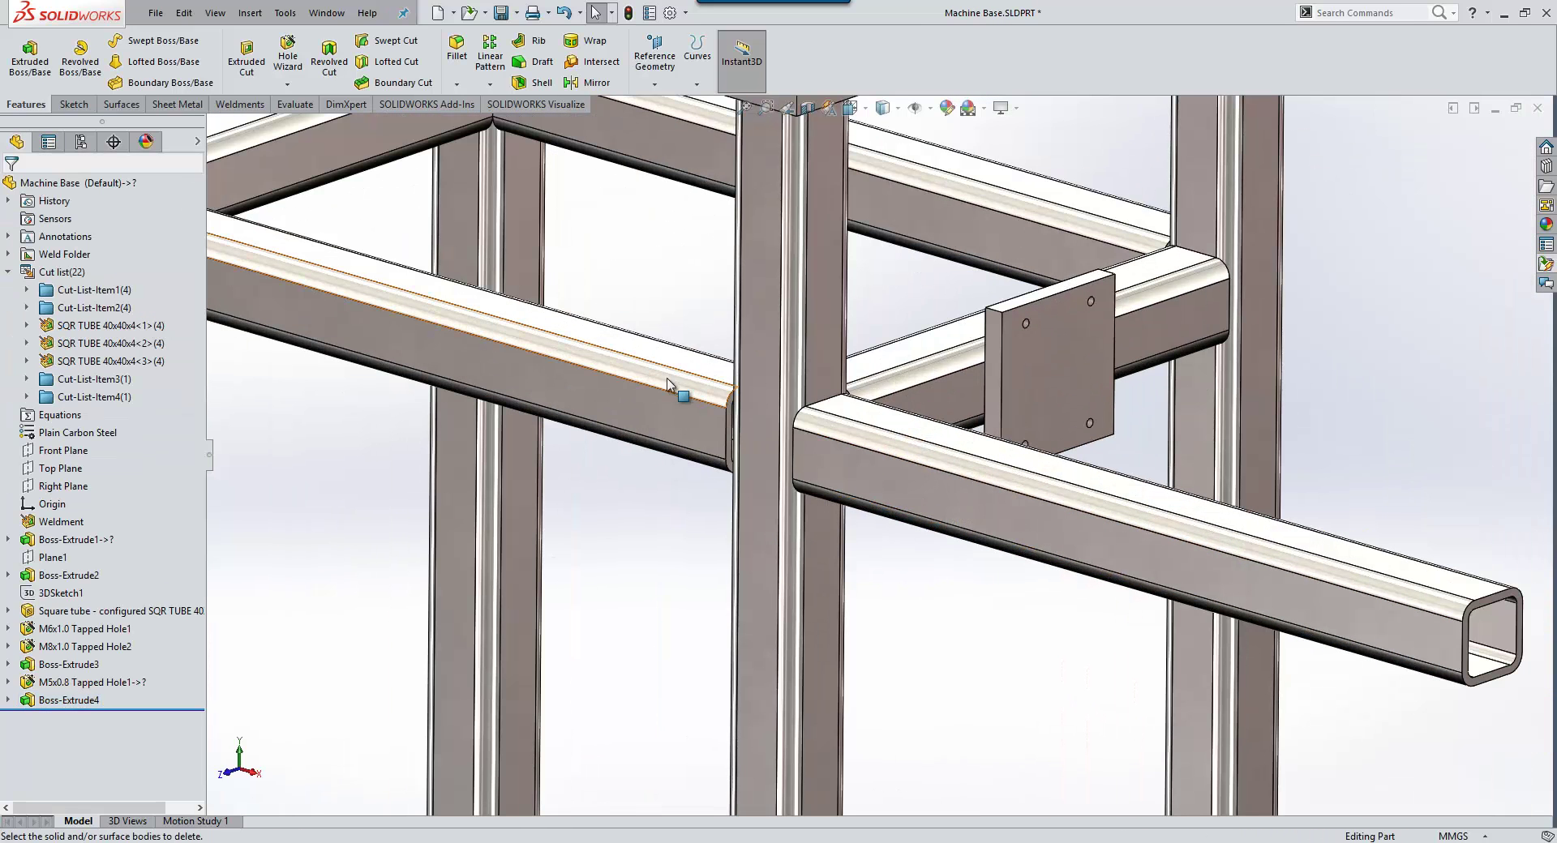
# Step: Select the front horizontal tube and the new arm to compare their lengths and cut-list folders
pyautogui.scroll(4, 608, 350)
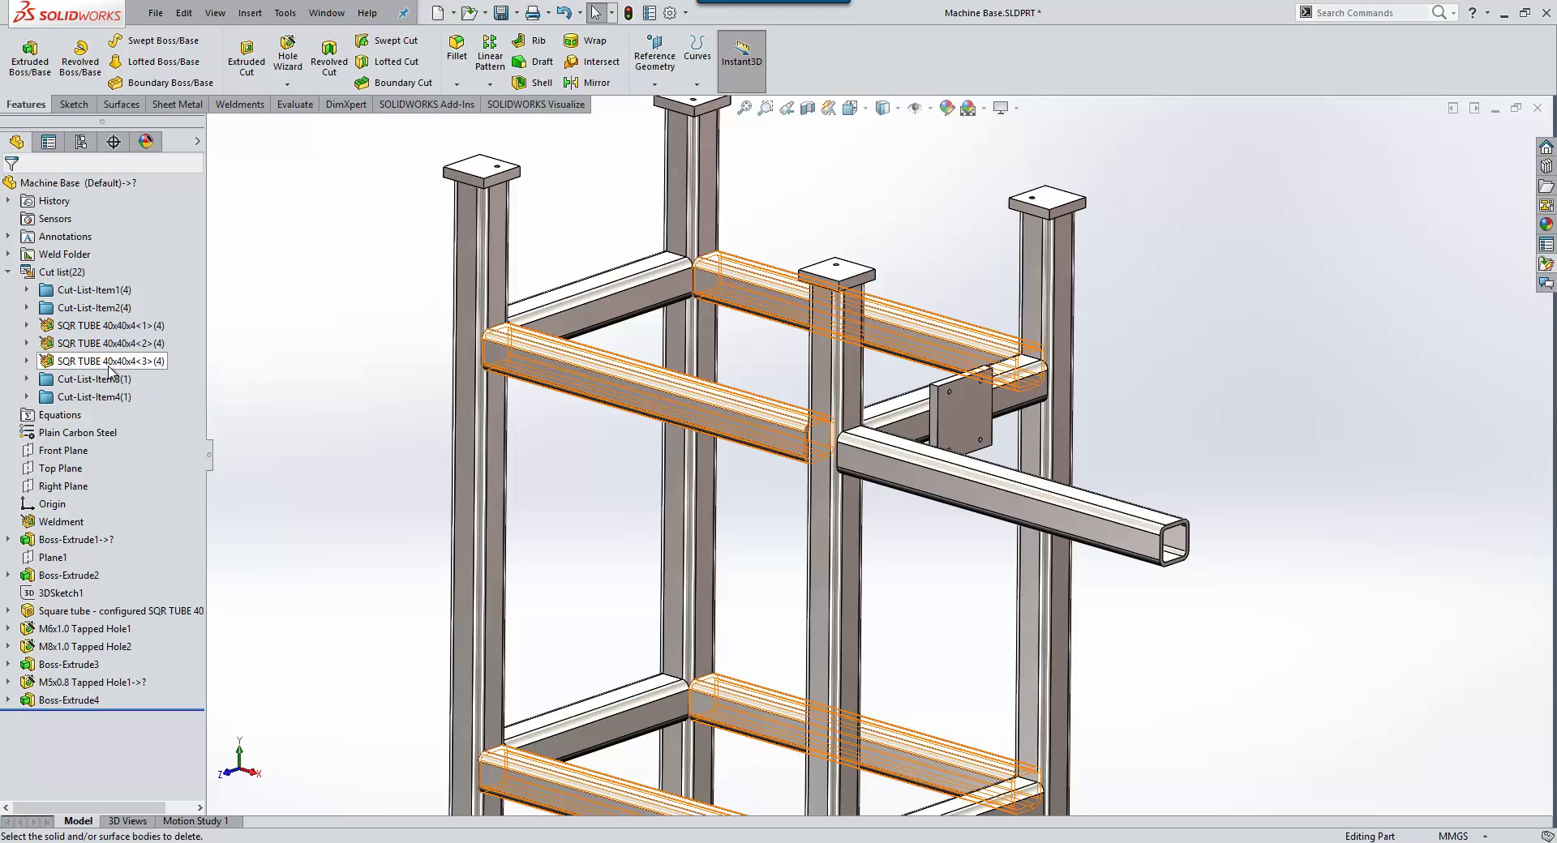
pyautogui.click(596, 373)
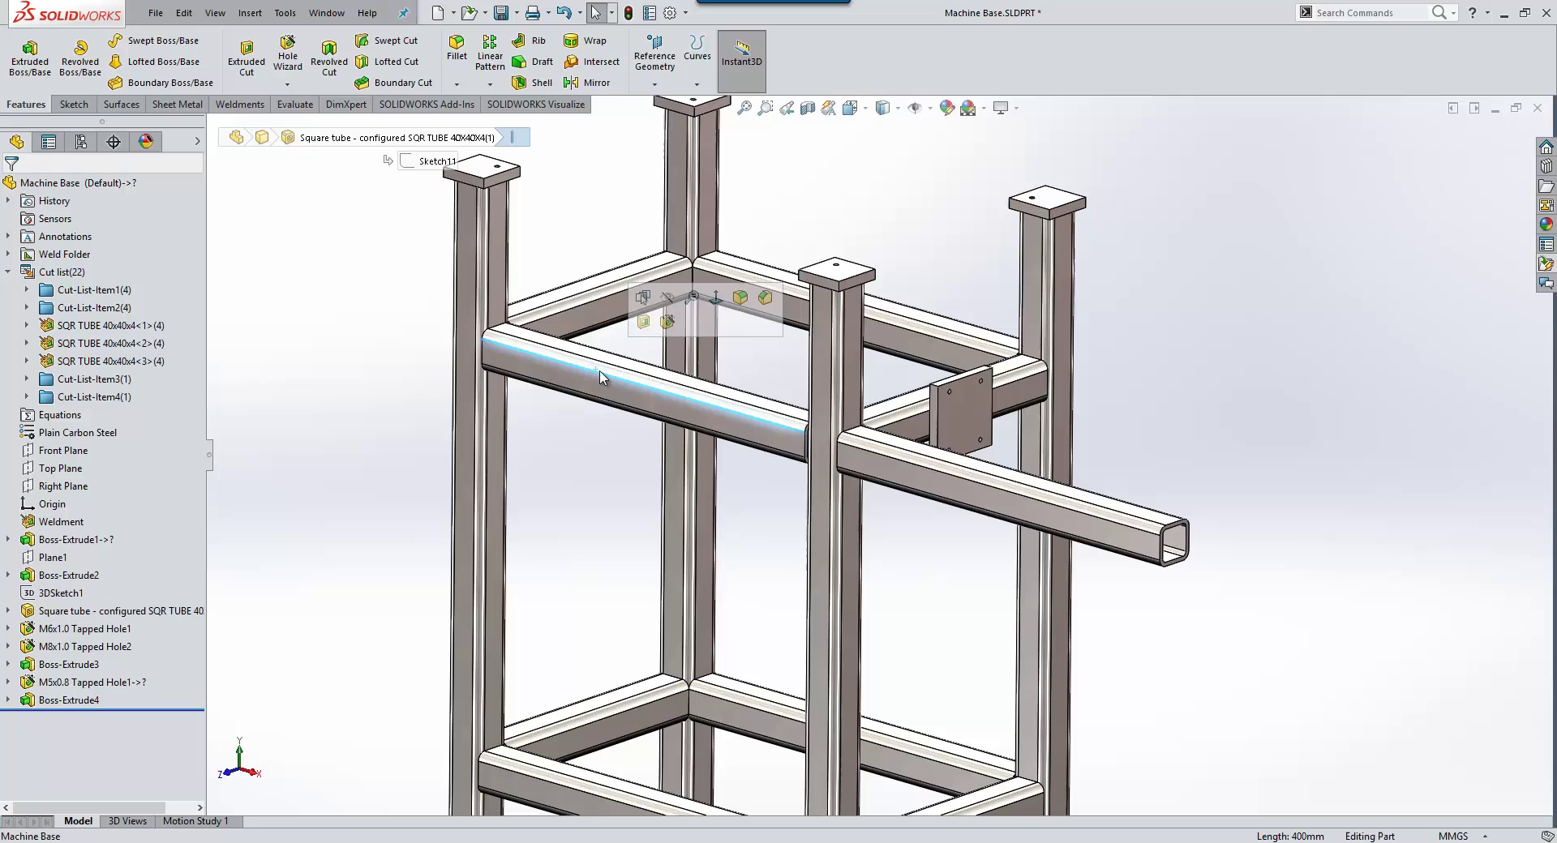
pyautogui.click(976, 484)
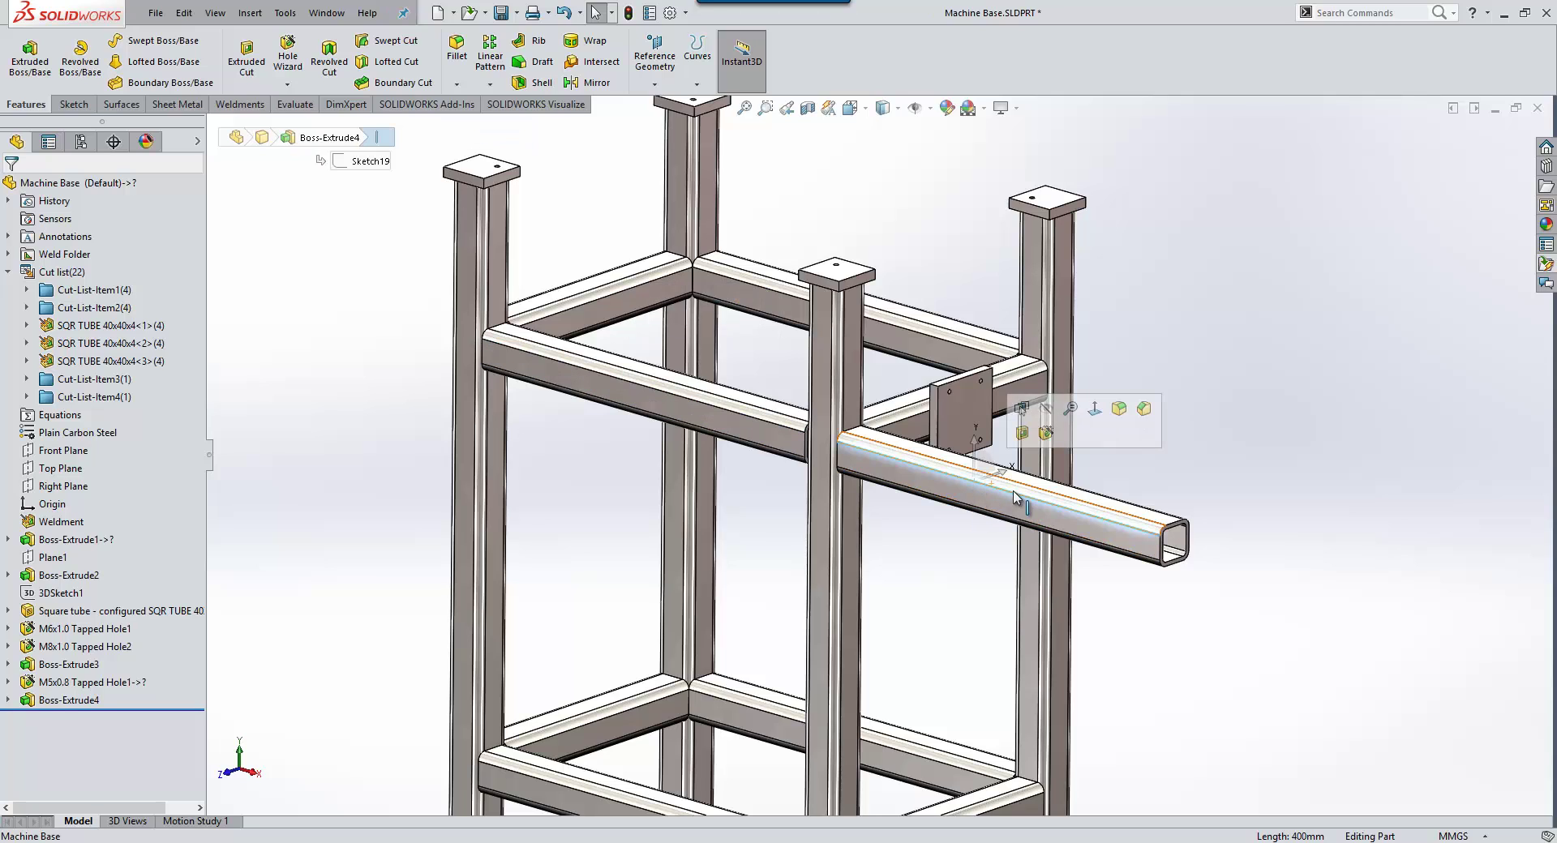
pyautogui.click(369, 422)
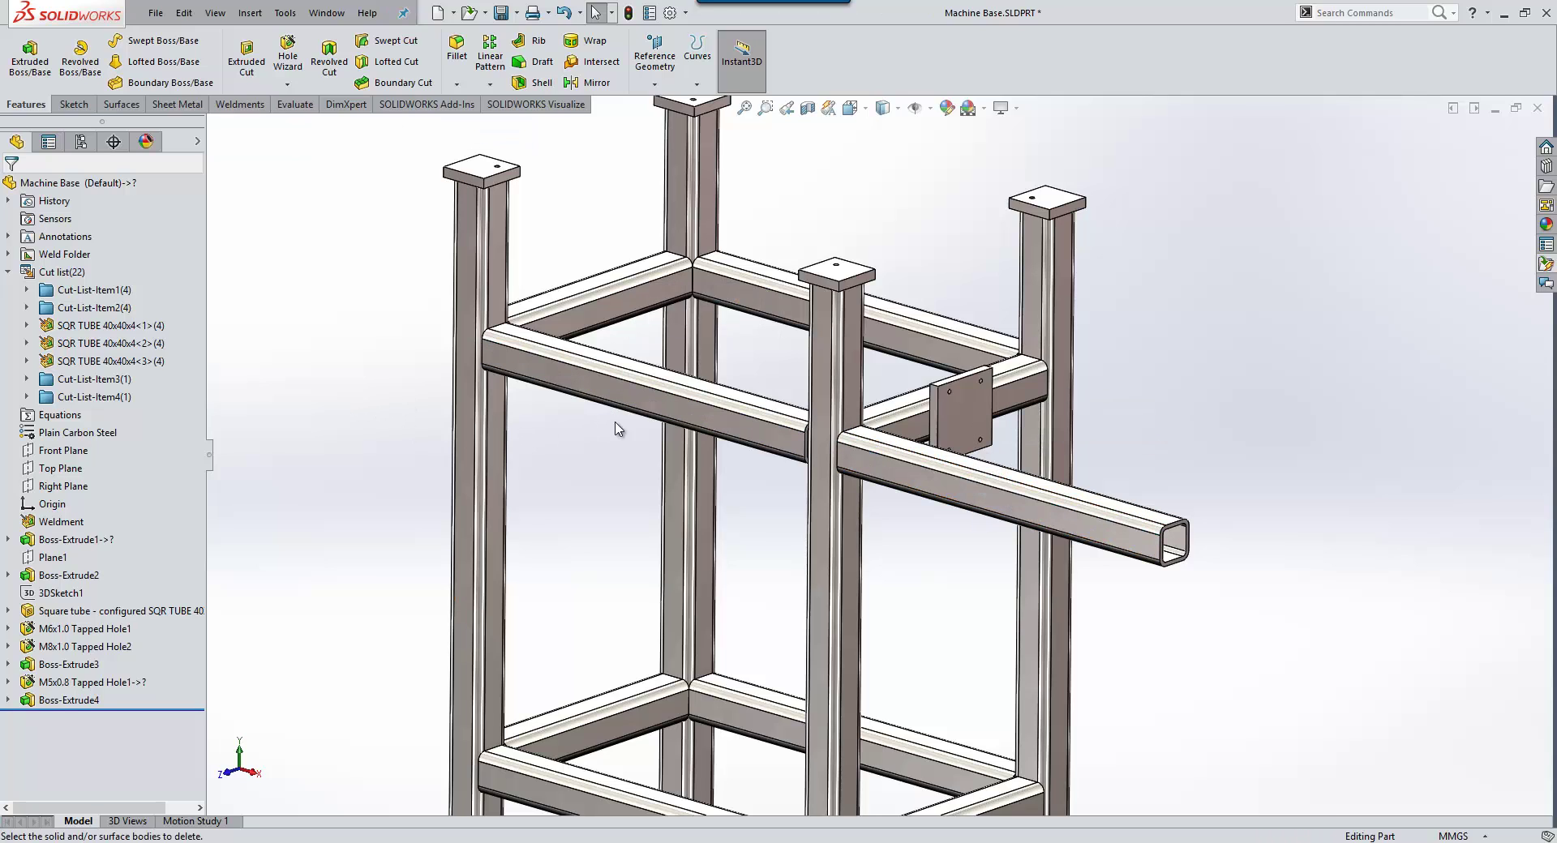
pyautogui.click(906, 491)
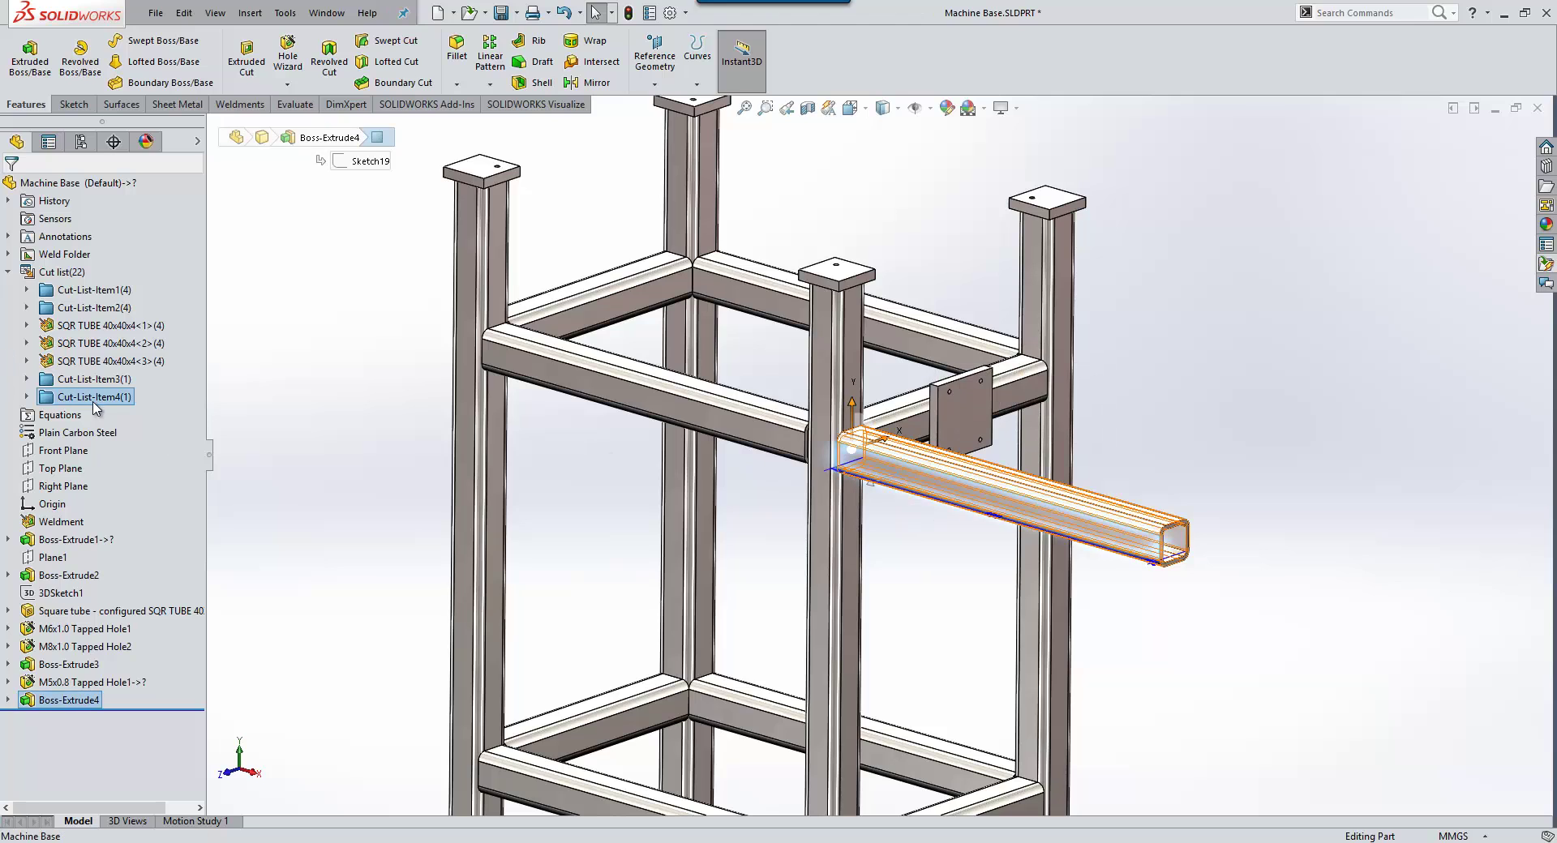
pyautogui.click(130, 361)
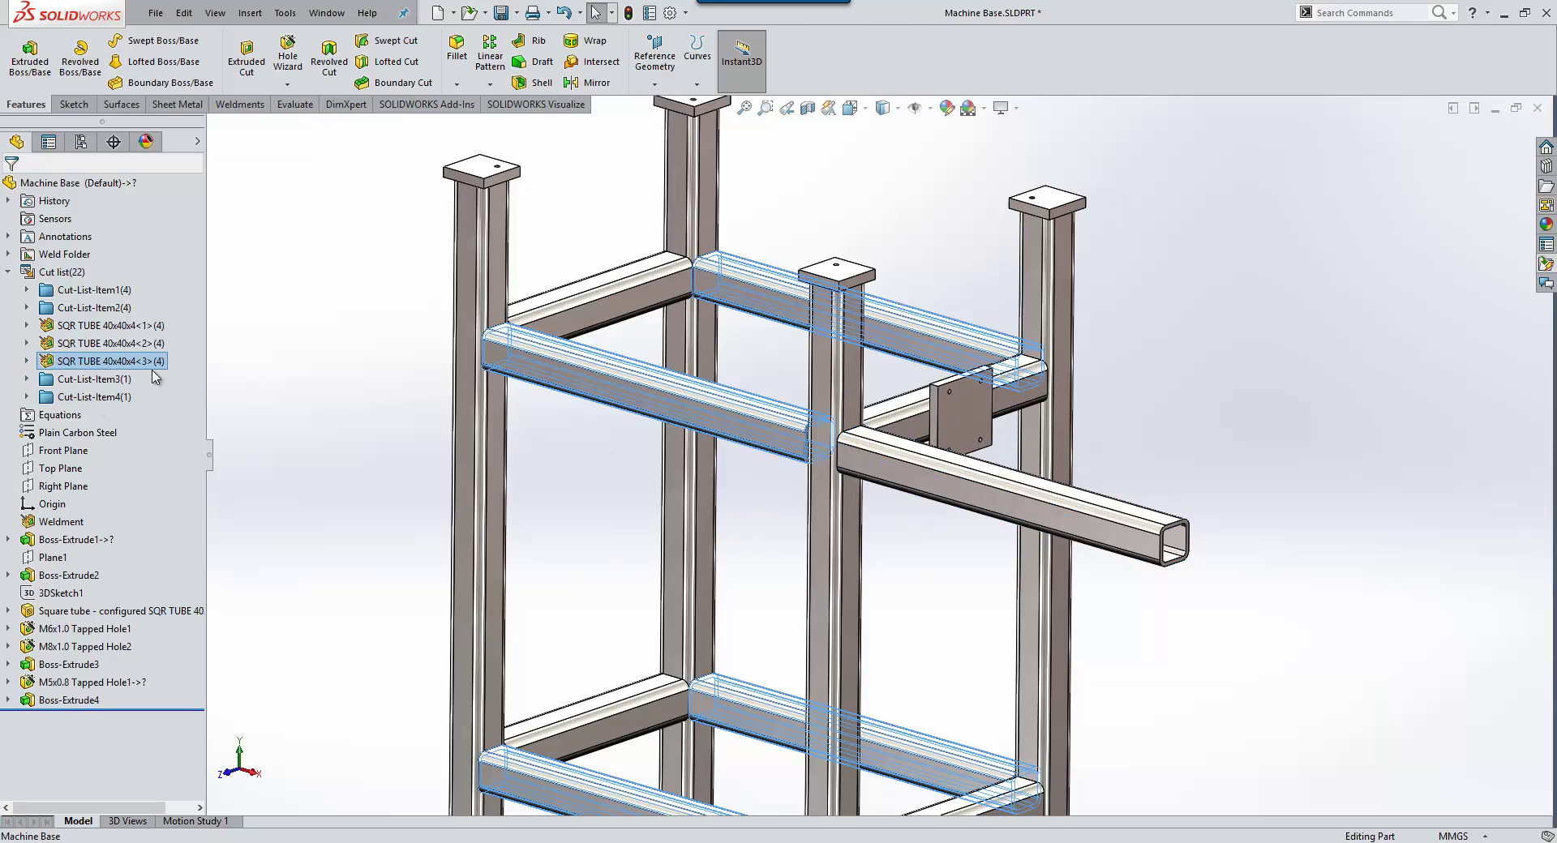
pyautogui.click(322, 412)
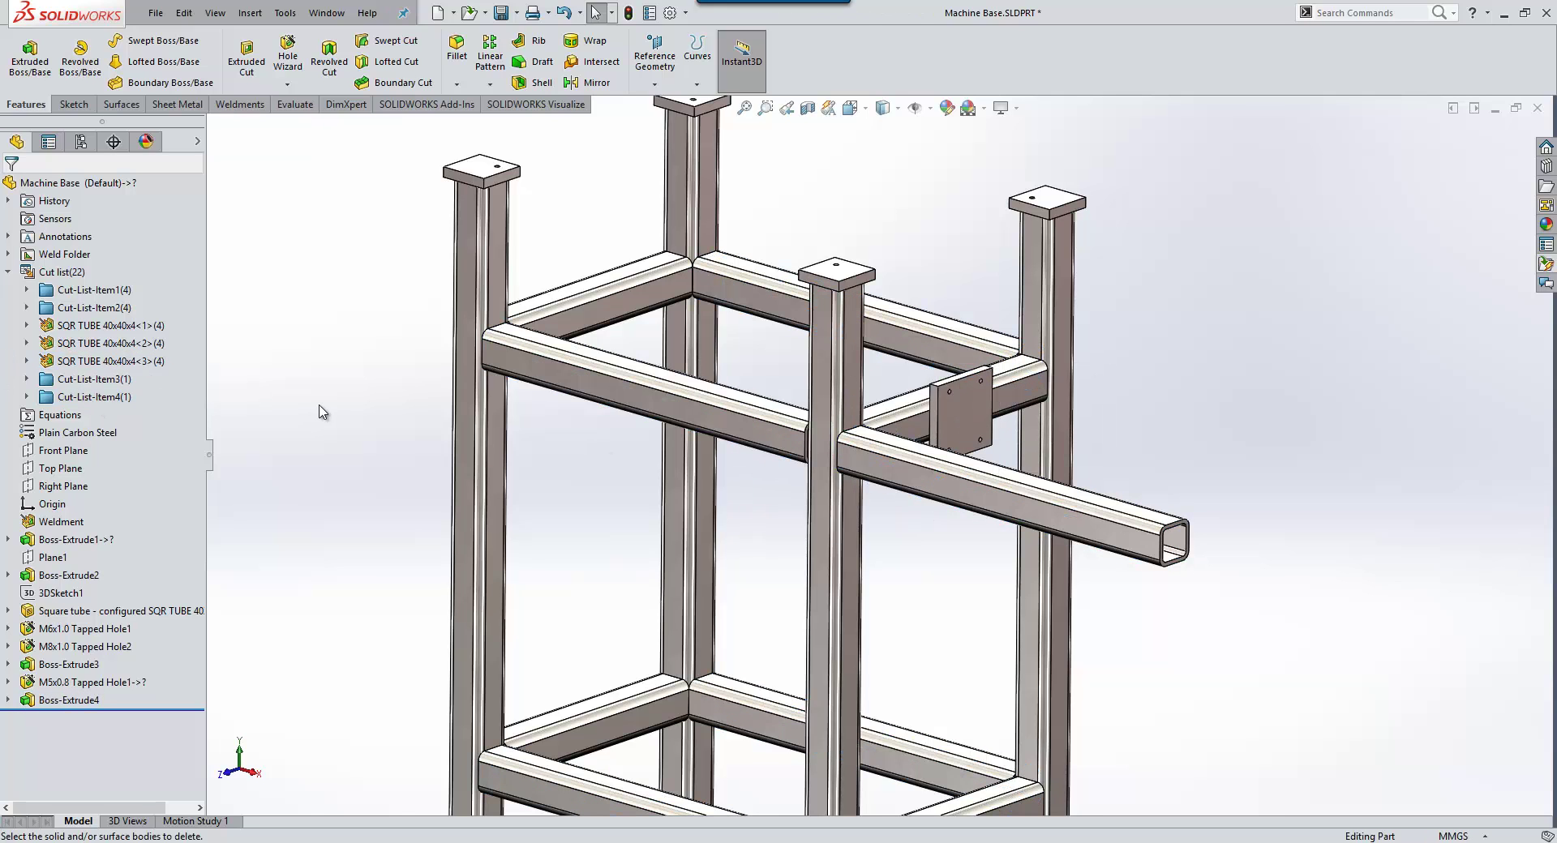
# Step: Enable Collect Identical Bodies in Cut List Sorting Options, regrouping the arm into SQR TUBE 40x40x4<3>
pyautogui.rightClick(67, 277)
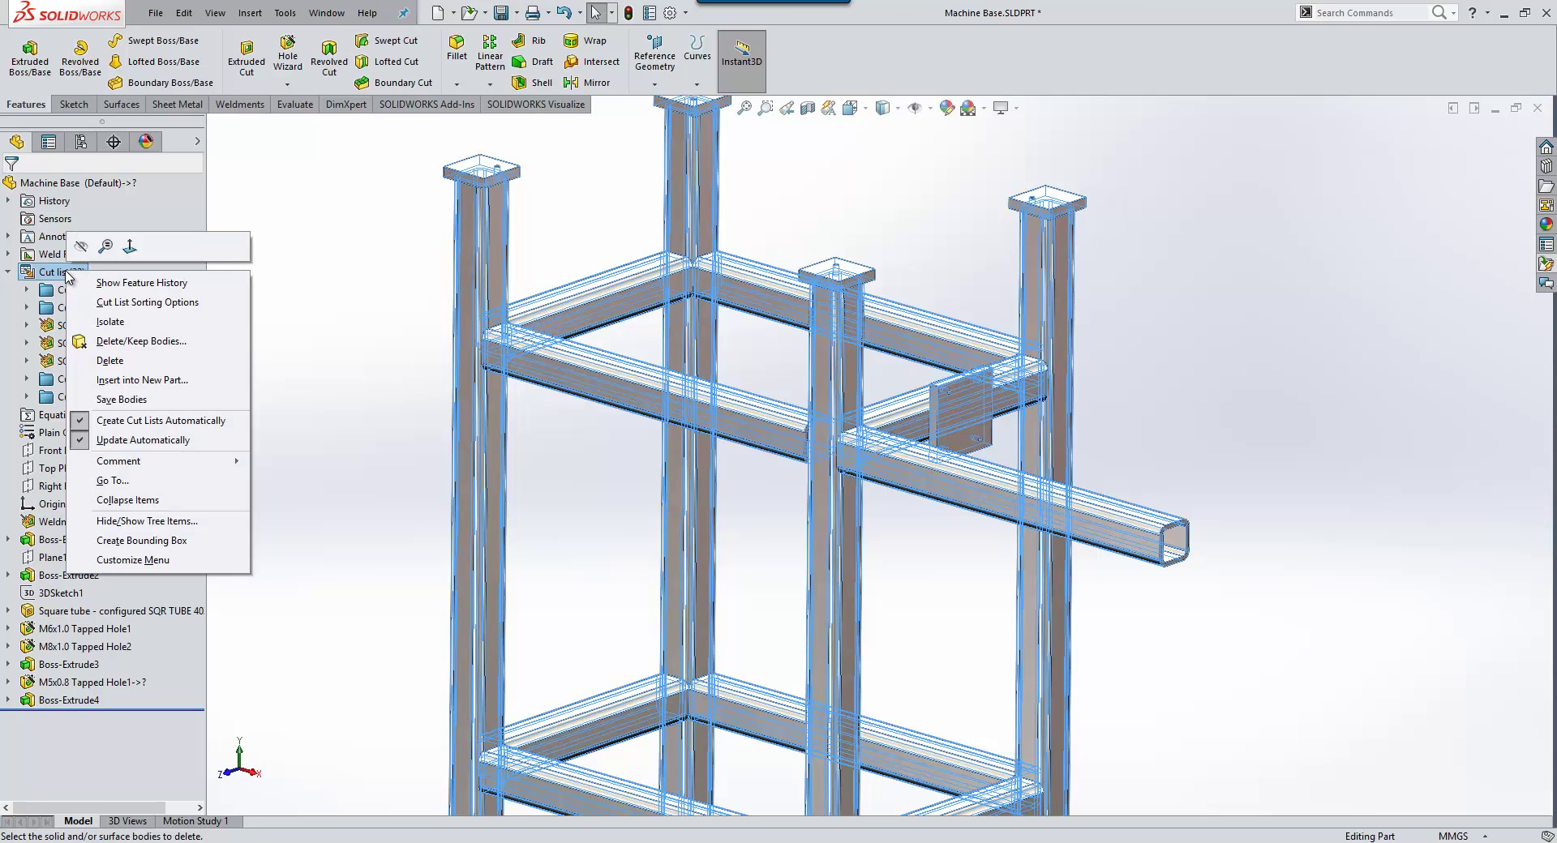
pyautogui.click(126, 303)
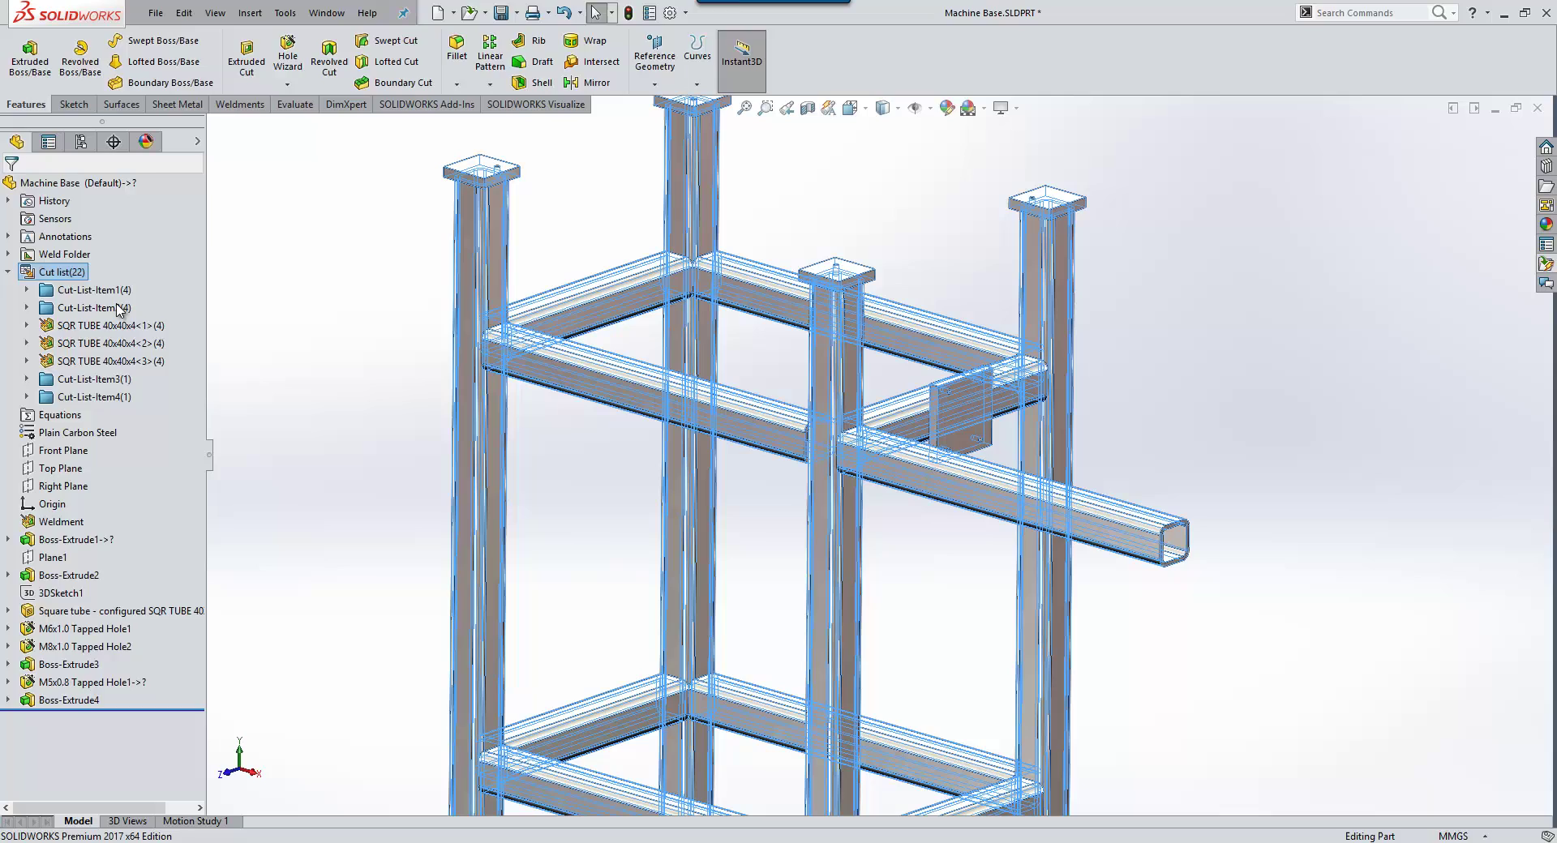
pyautogui.click(47, 236)
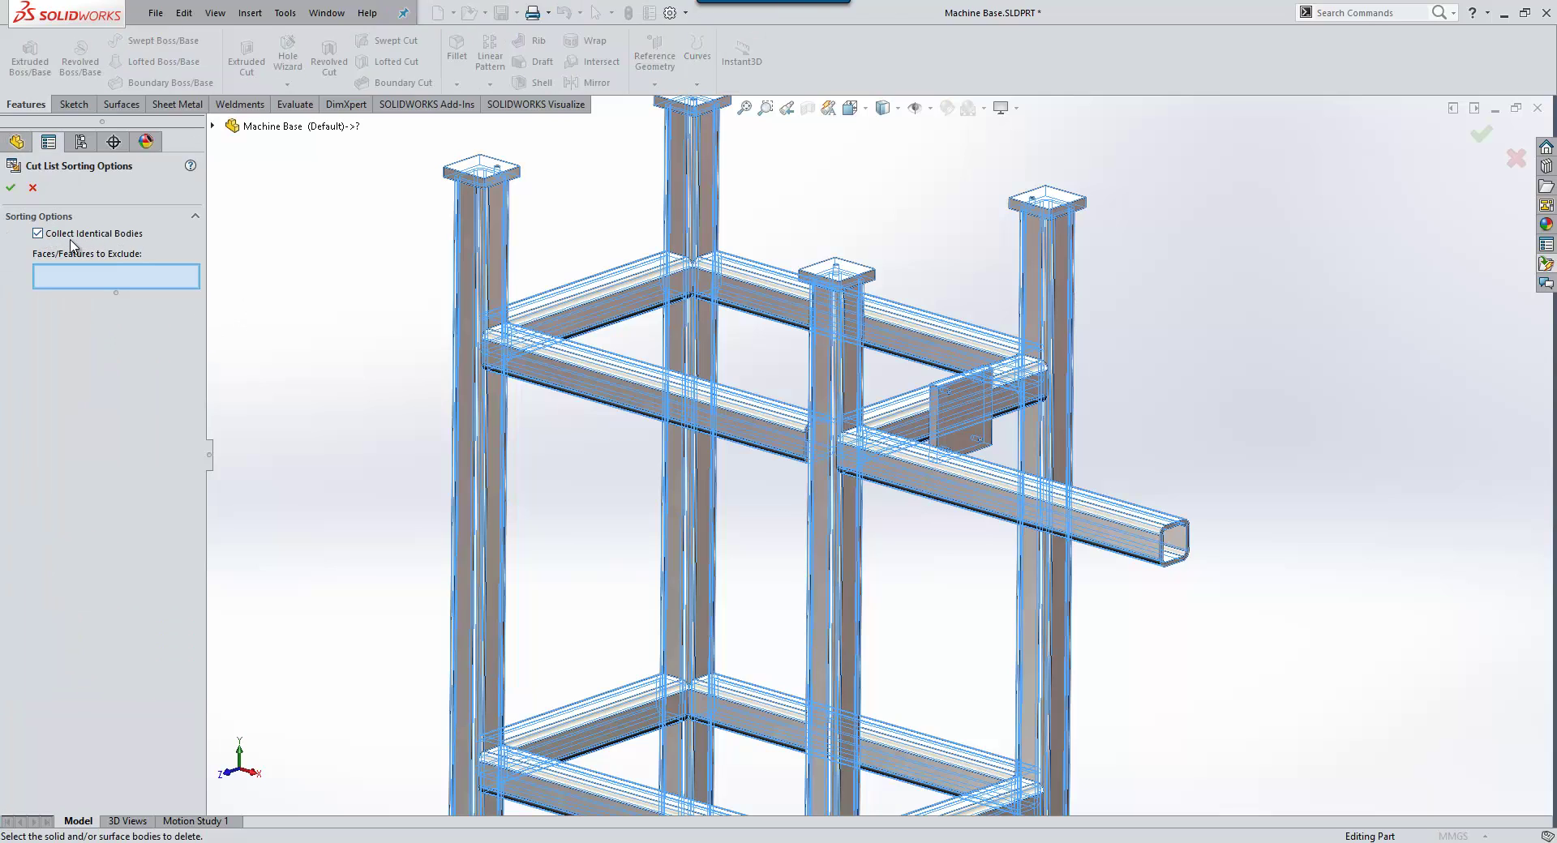
pyautogui.click(11, 189)
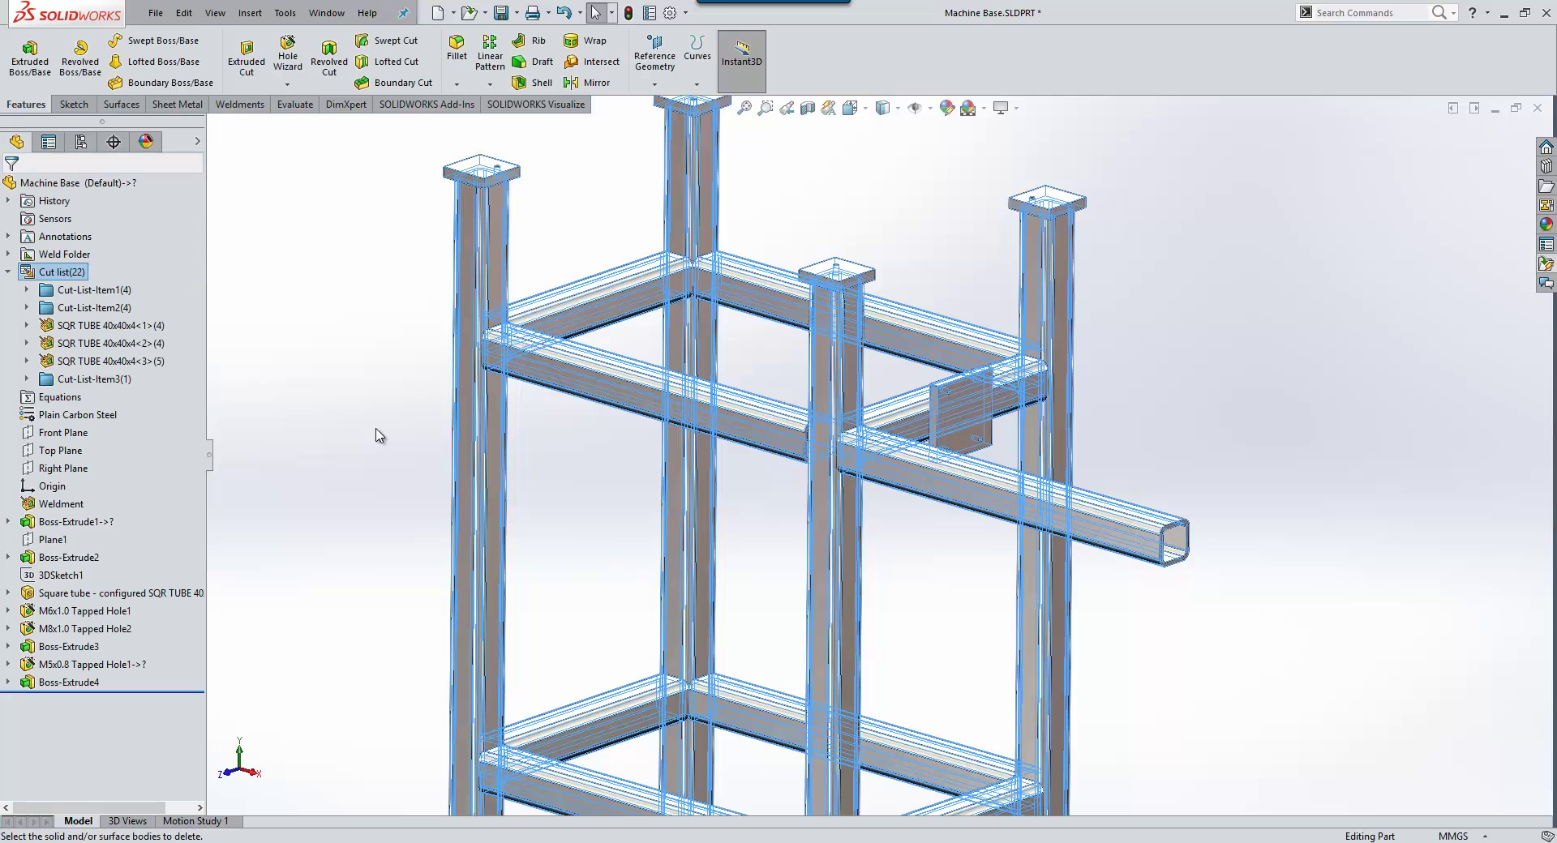
pyautogui.click(376, 436)
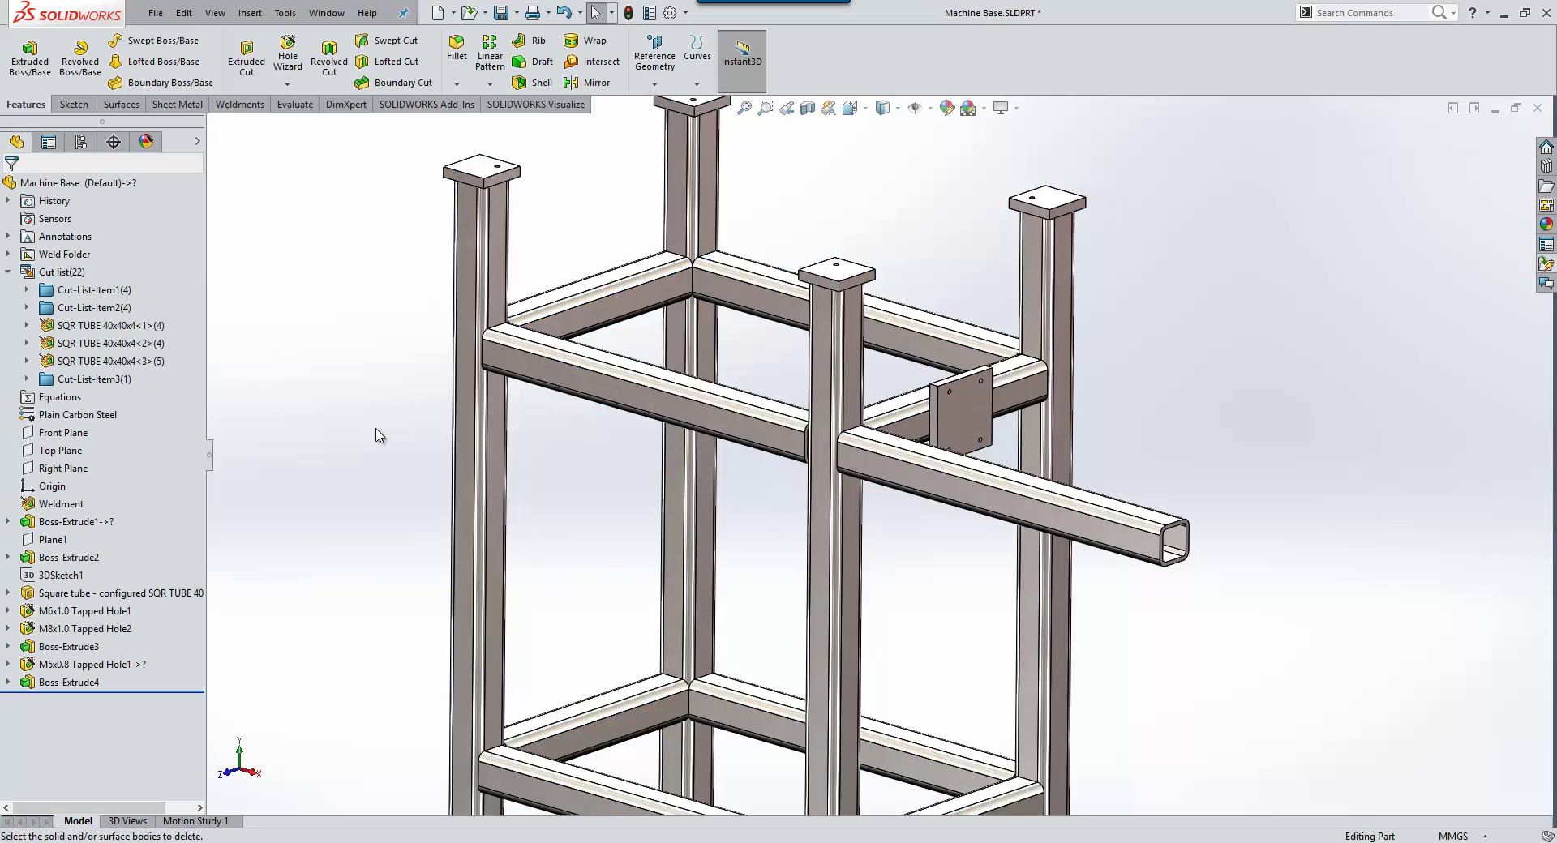
# Step: Highlight the bodies in SQR TUBE 40x40x4<3>, then clear the selection
pyautogui.click(166, 364)
pyautogui.press('Delete')
pyautogui.scroll(-5, 1084, 546)
# Step: Sketch a small circle on the arm's side face near its end
pyautogui.click(985, 485)
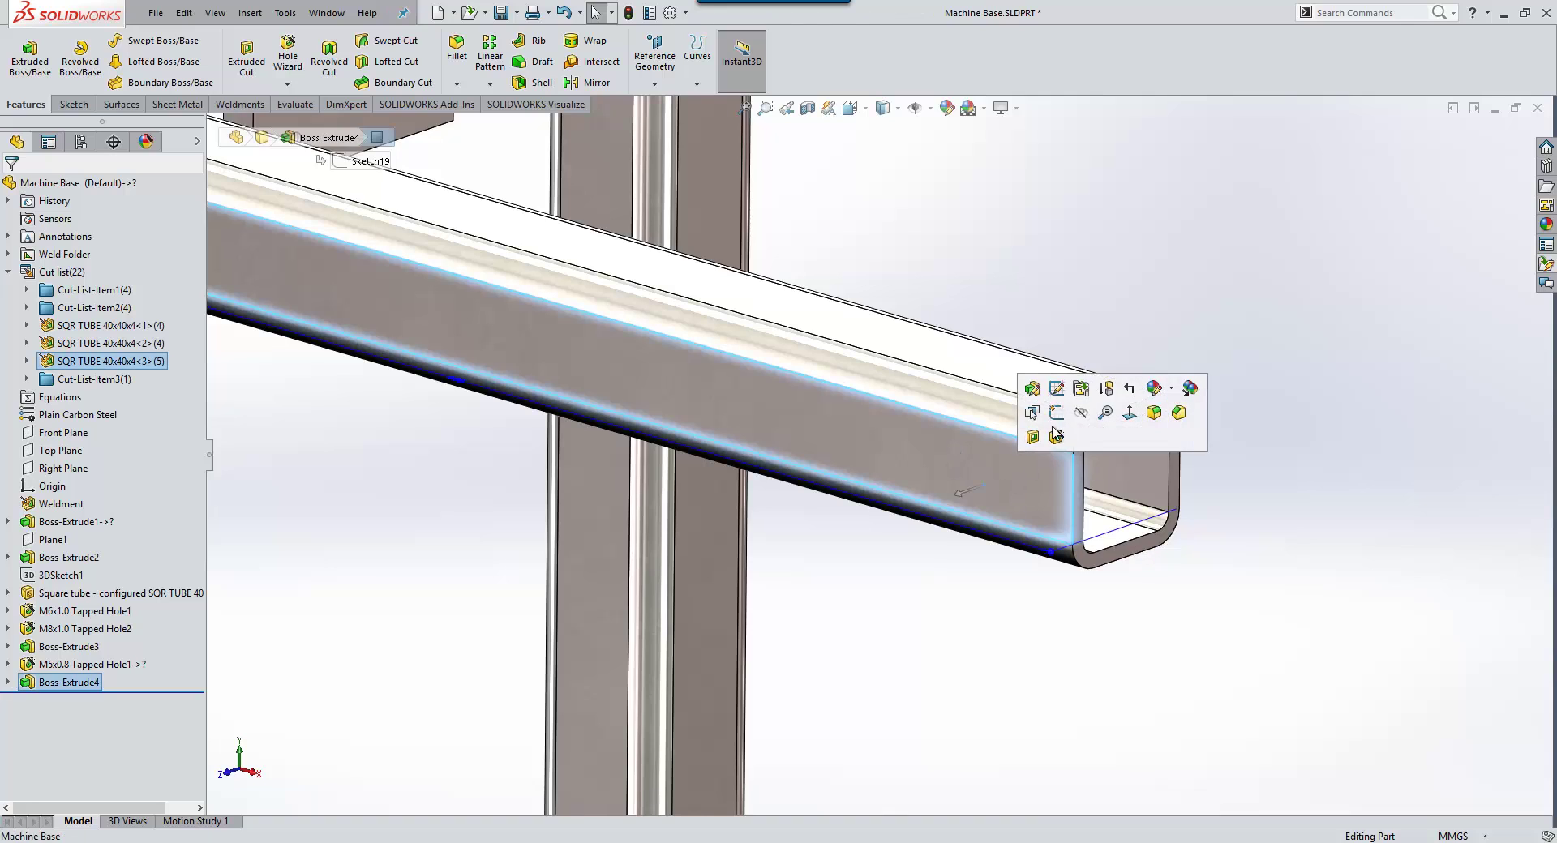
pyautogui.click(1061, 409)
pyautogui.press('s')
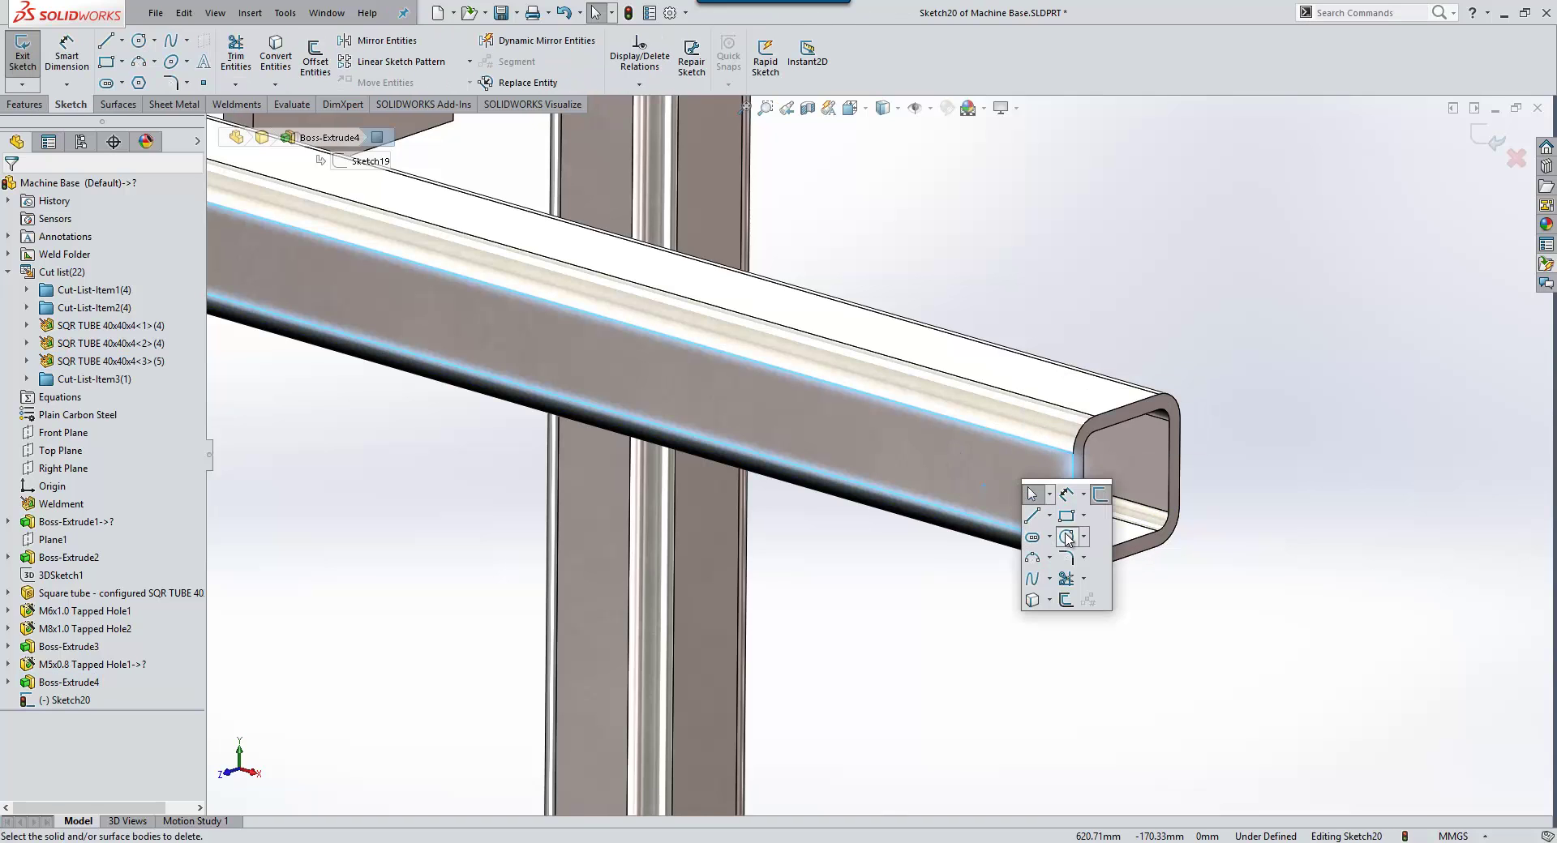
pyautogui.click(1066, 537)
pyautogui.moveTo(981, 466); pyautogui.dragTo(992, 482)
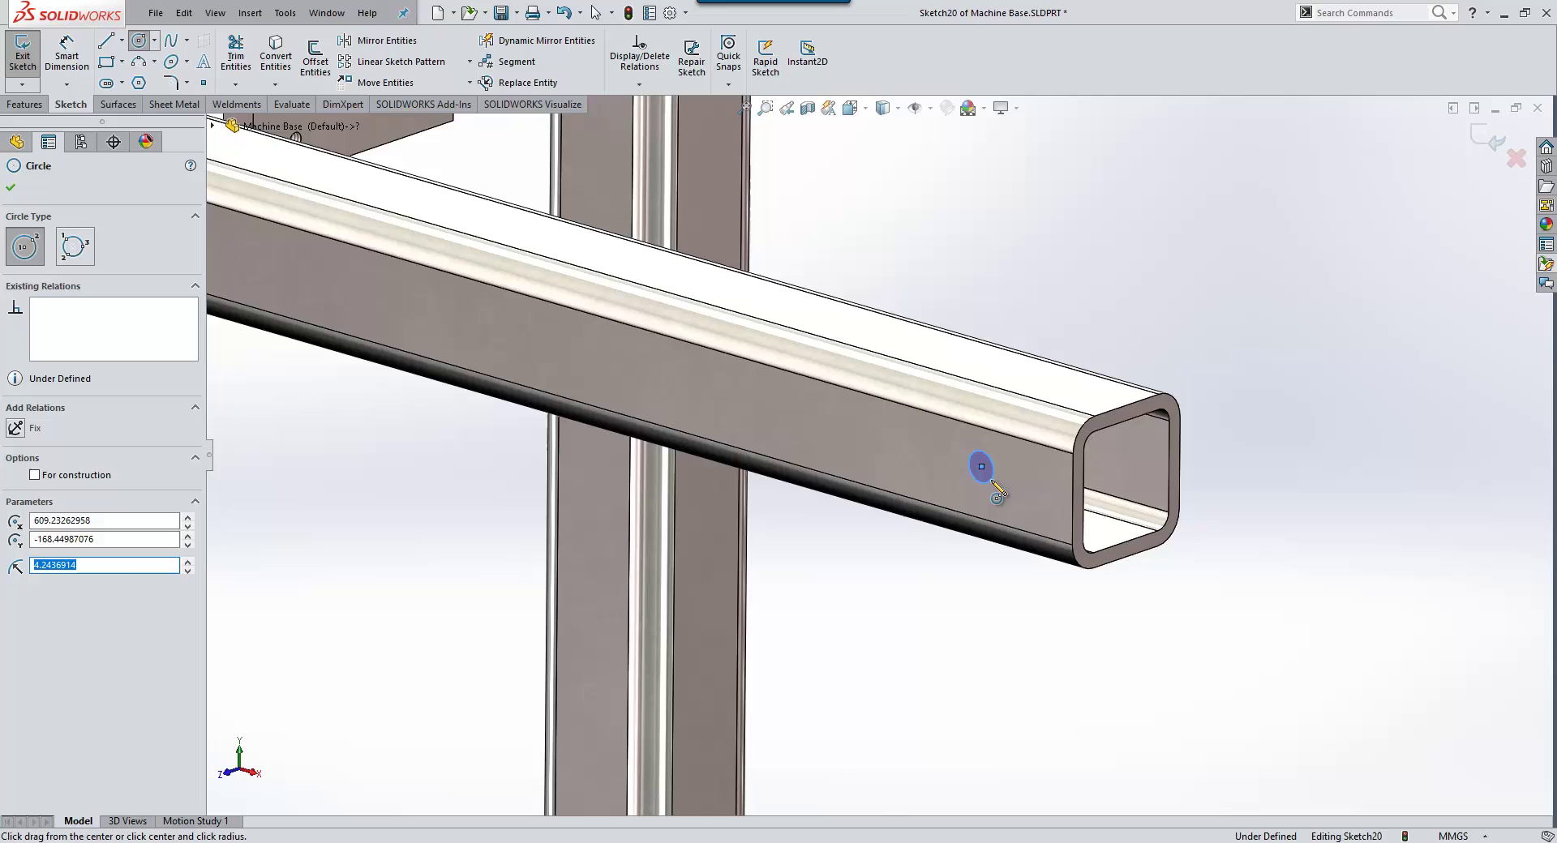
pyautogui.press('Escape')
pyautogui.hotkey('ctrl', 'b')
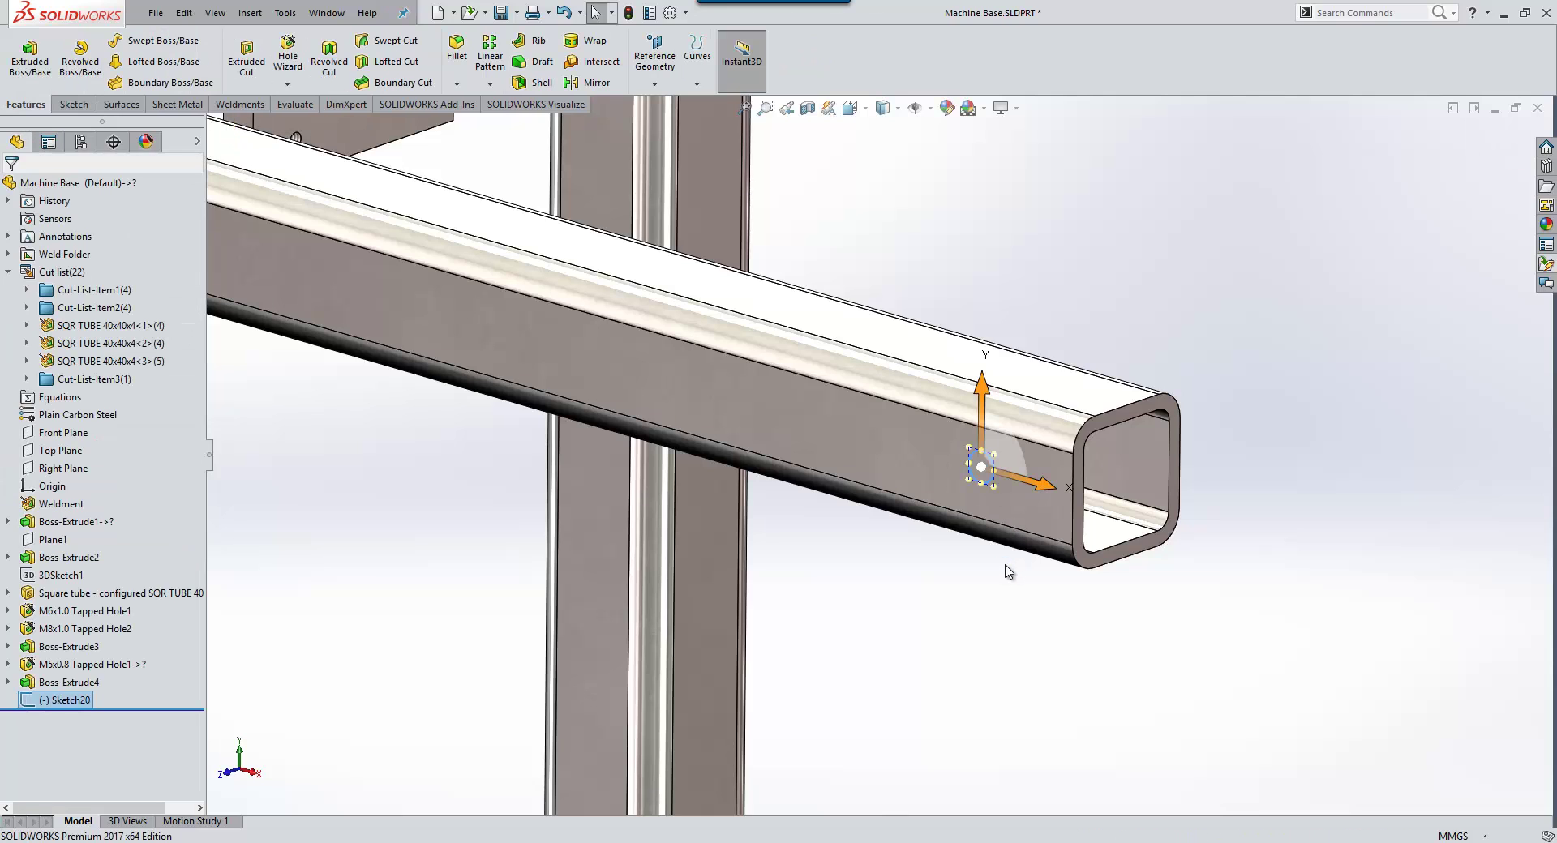
# Step: Extruded-cut the circle through the tube to make the hole
pyautogui.press('s')
pyautogui.click(1101, 584)
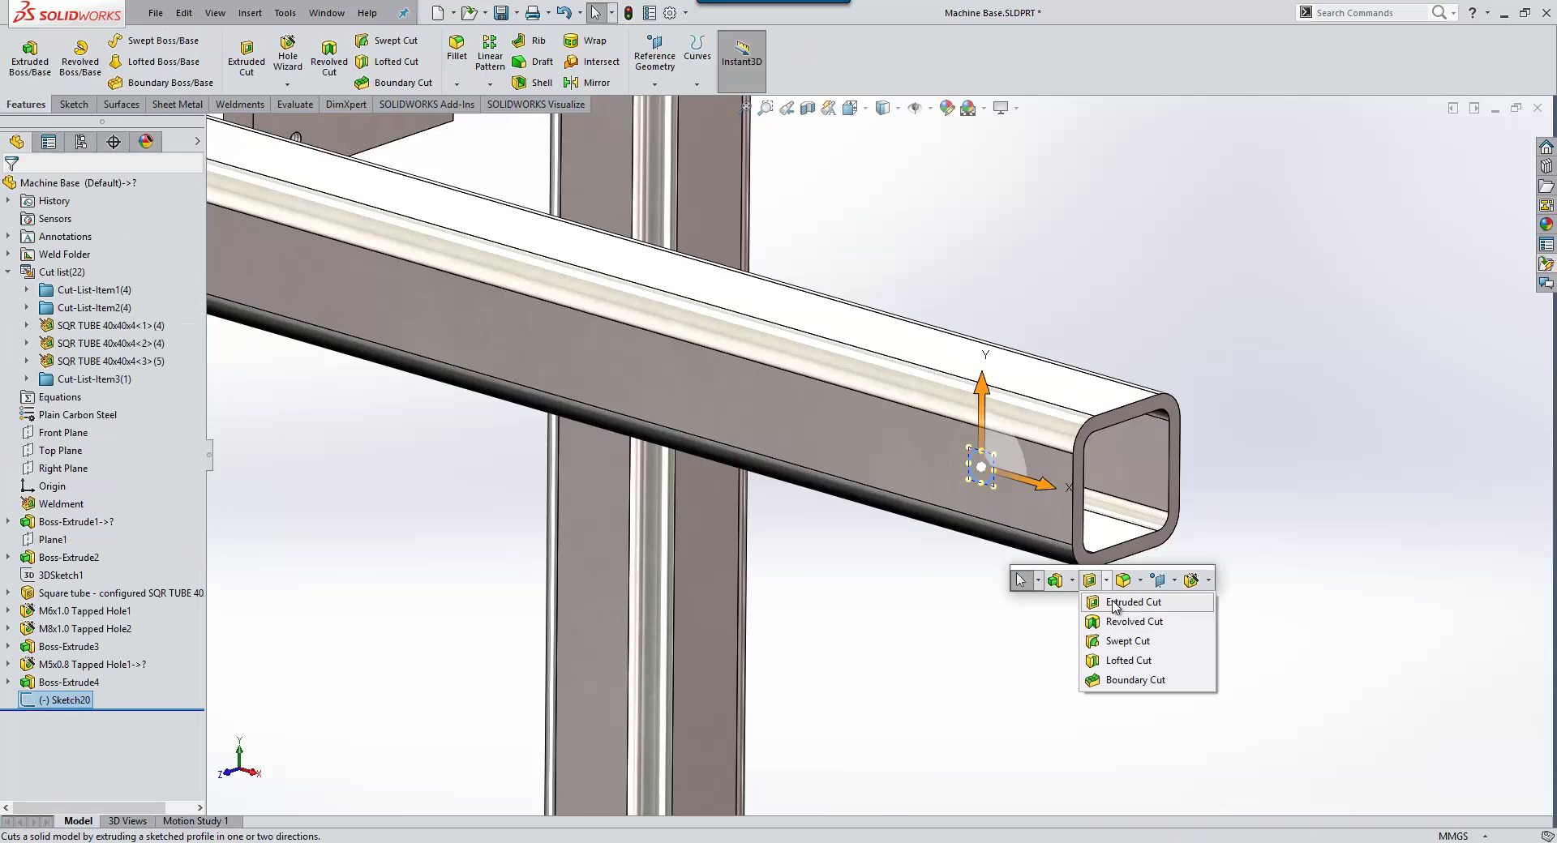
pyautogui.click(1113, 601)
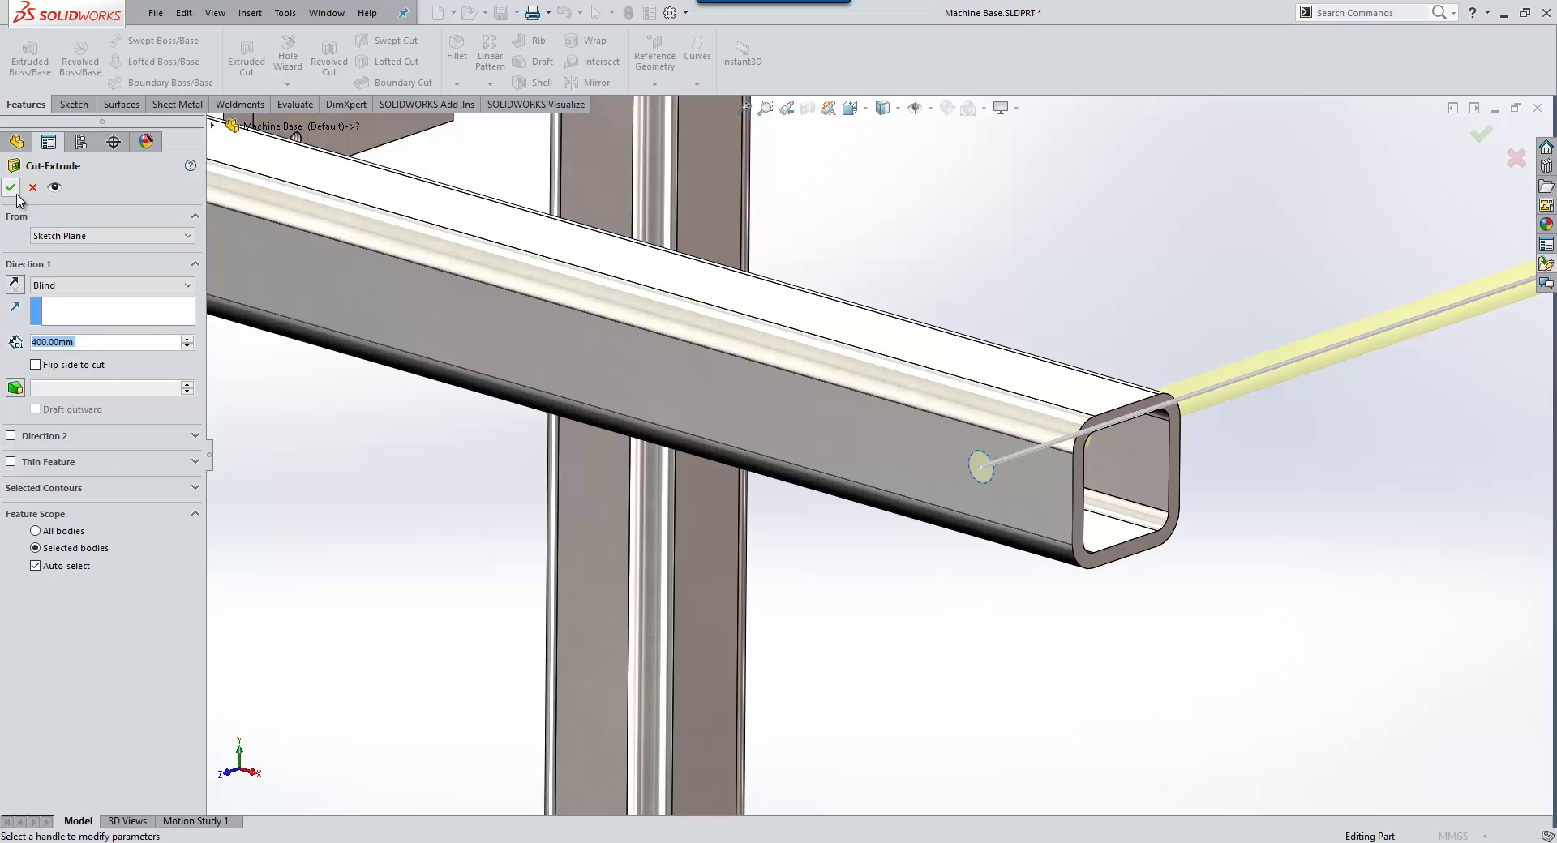
pyautogui.press('Return')
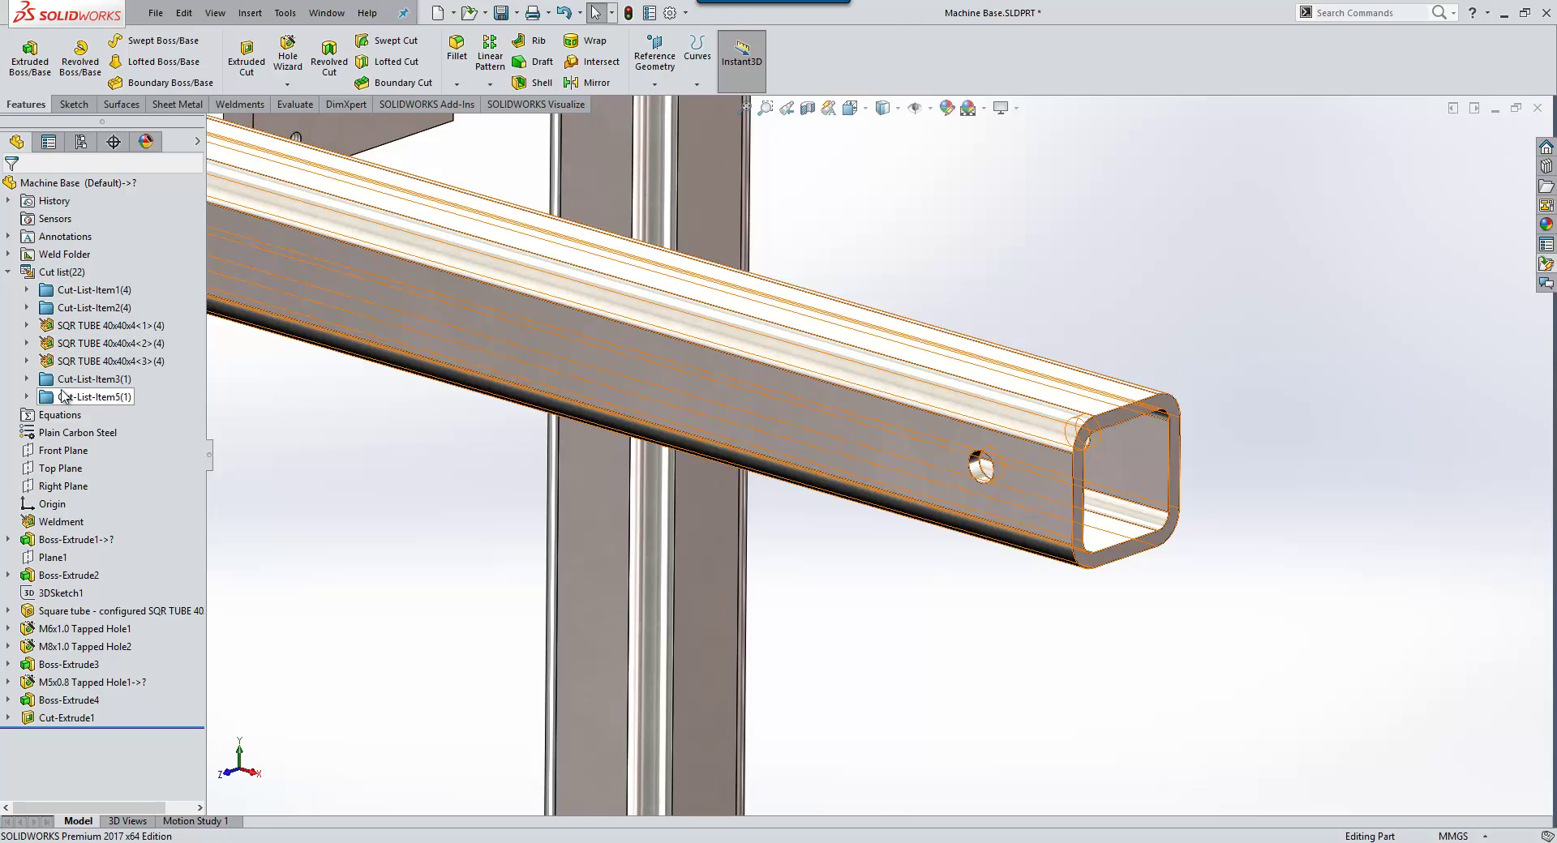
# Step: Highlight SQR TUBE 40x40x4<3>(4) to confirm the holed arm left it, then deselect
pyautogui.click(106, 361)
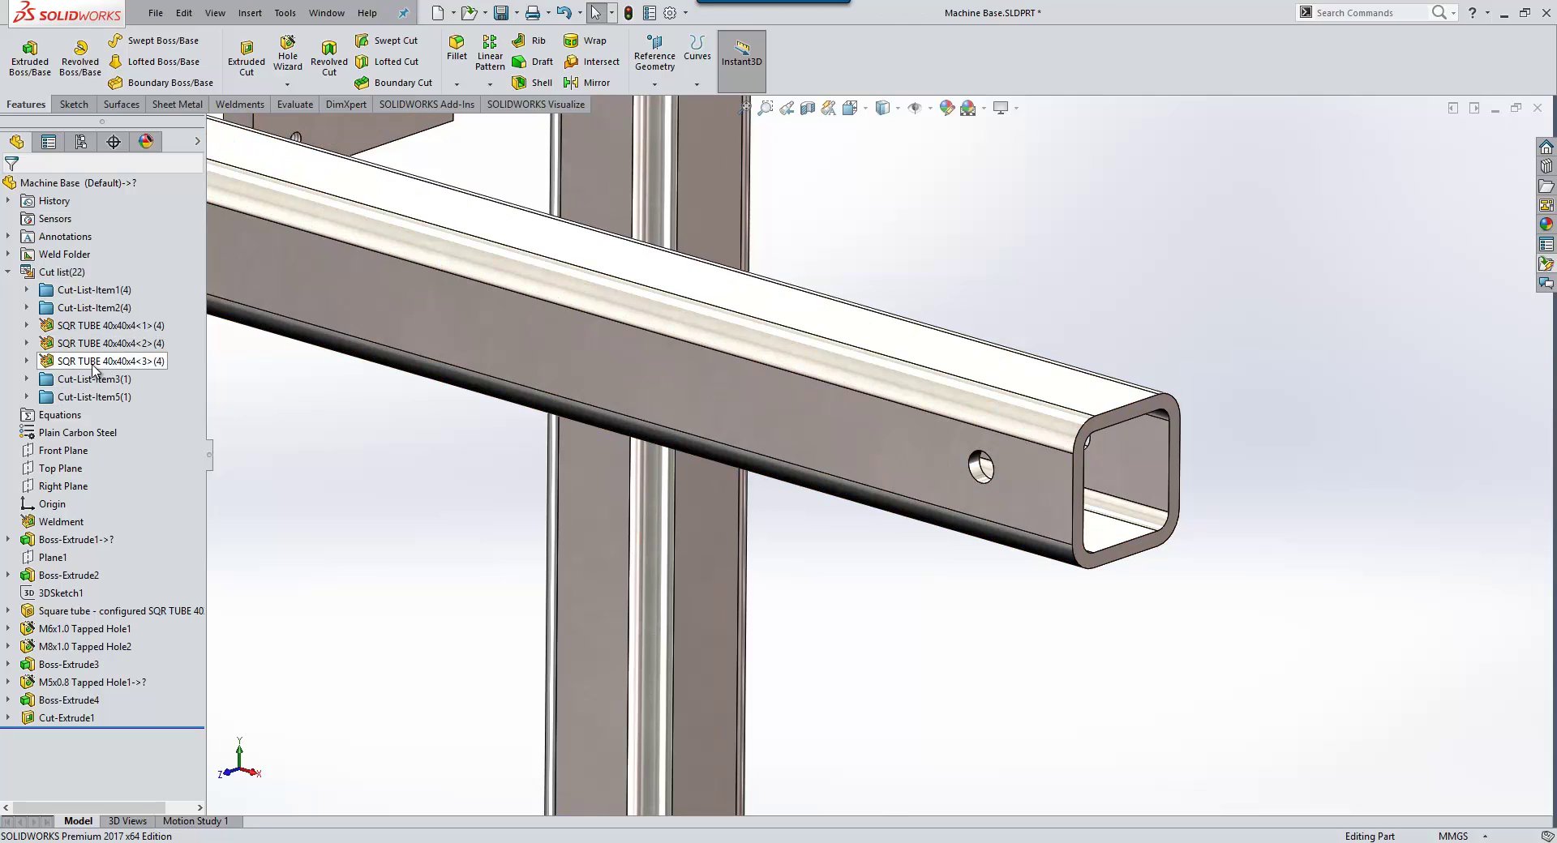
pyautogui.scroll(5, 475, 372)
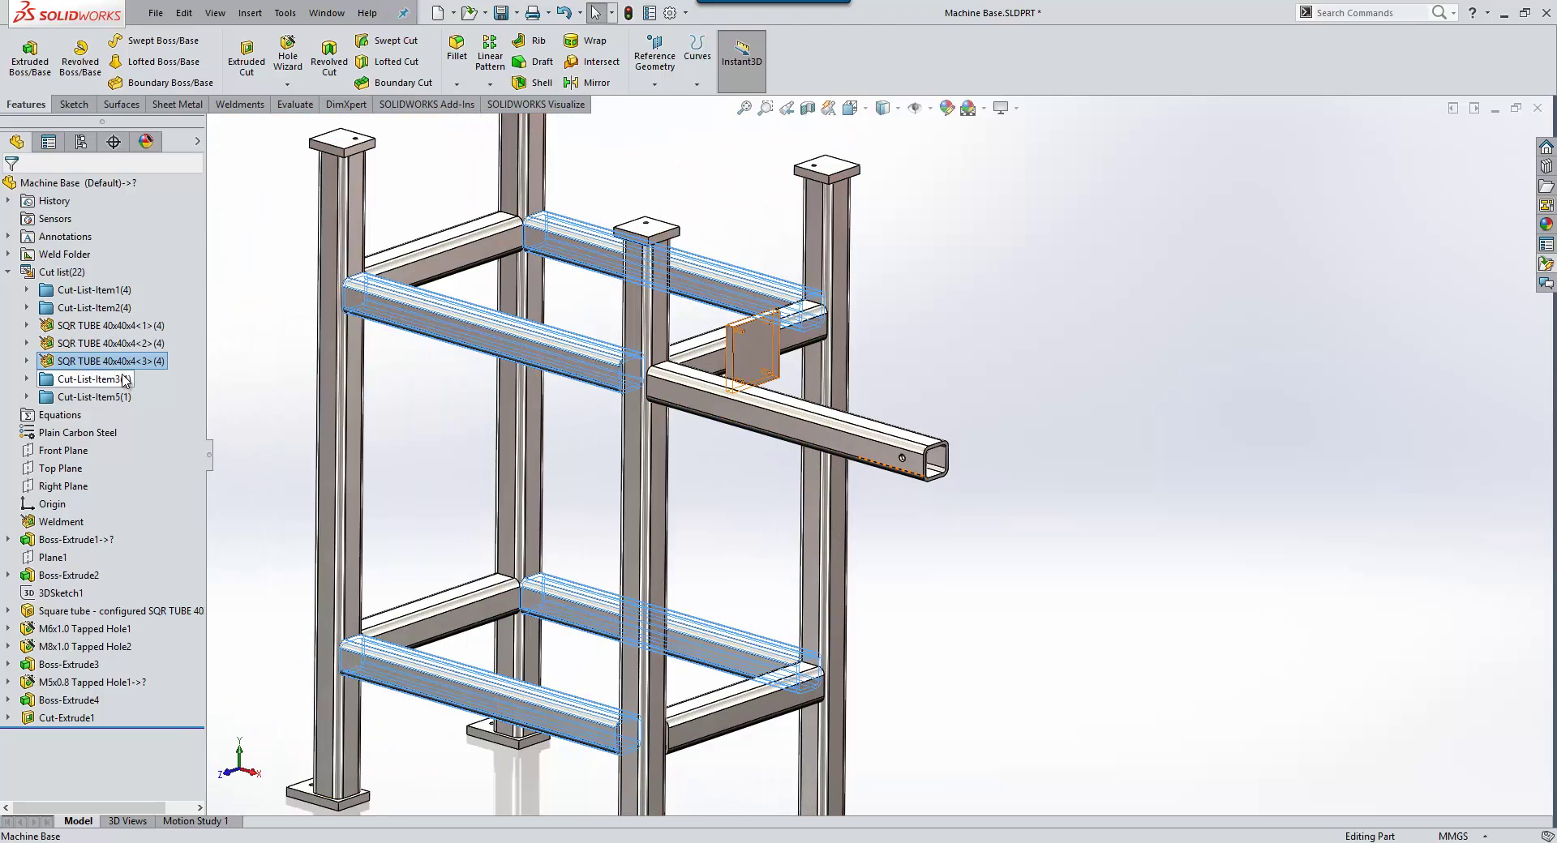
pyautogui.click(251, 427)
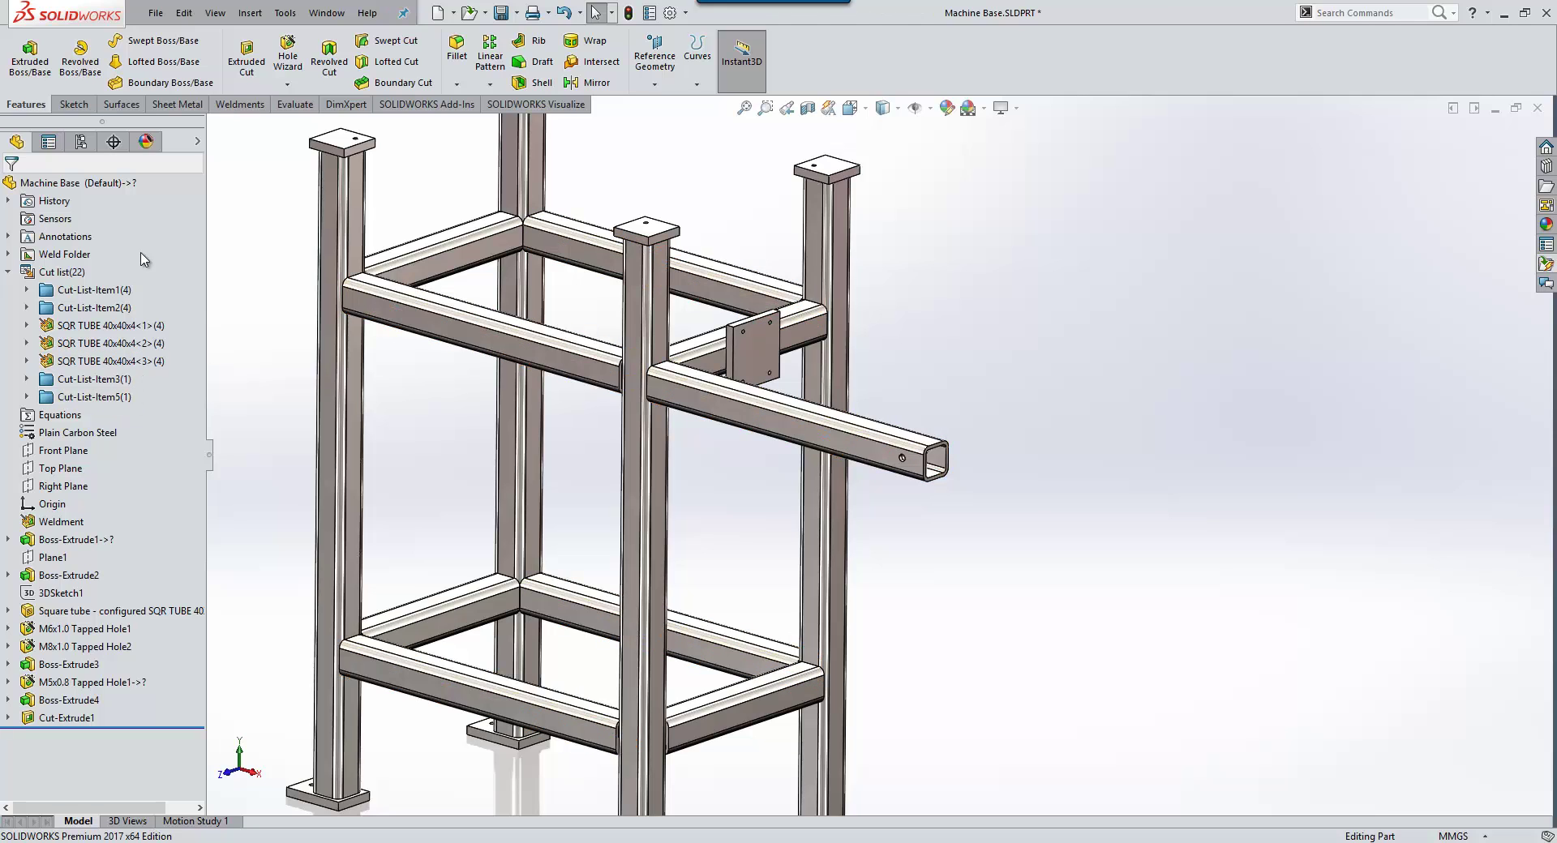
# Step: In Cut List Sorting Options, exclude both hole faces from sorting and apply
pyautogui.rightClick(68, 275)
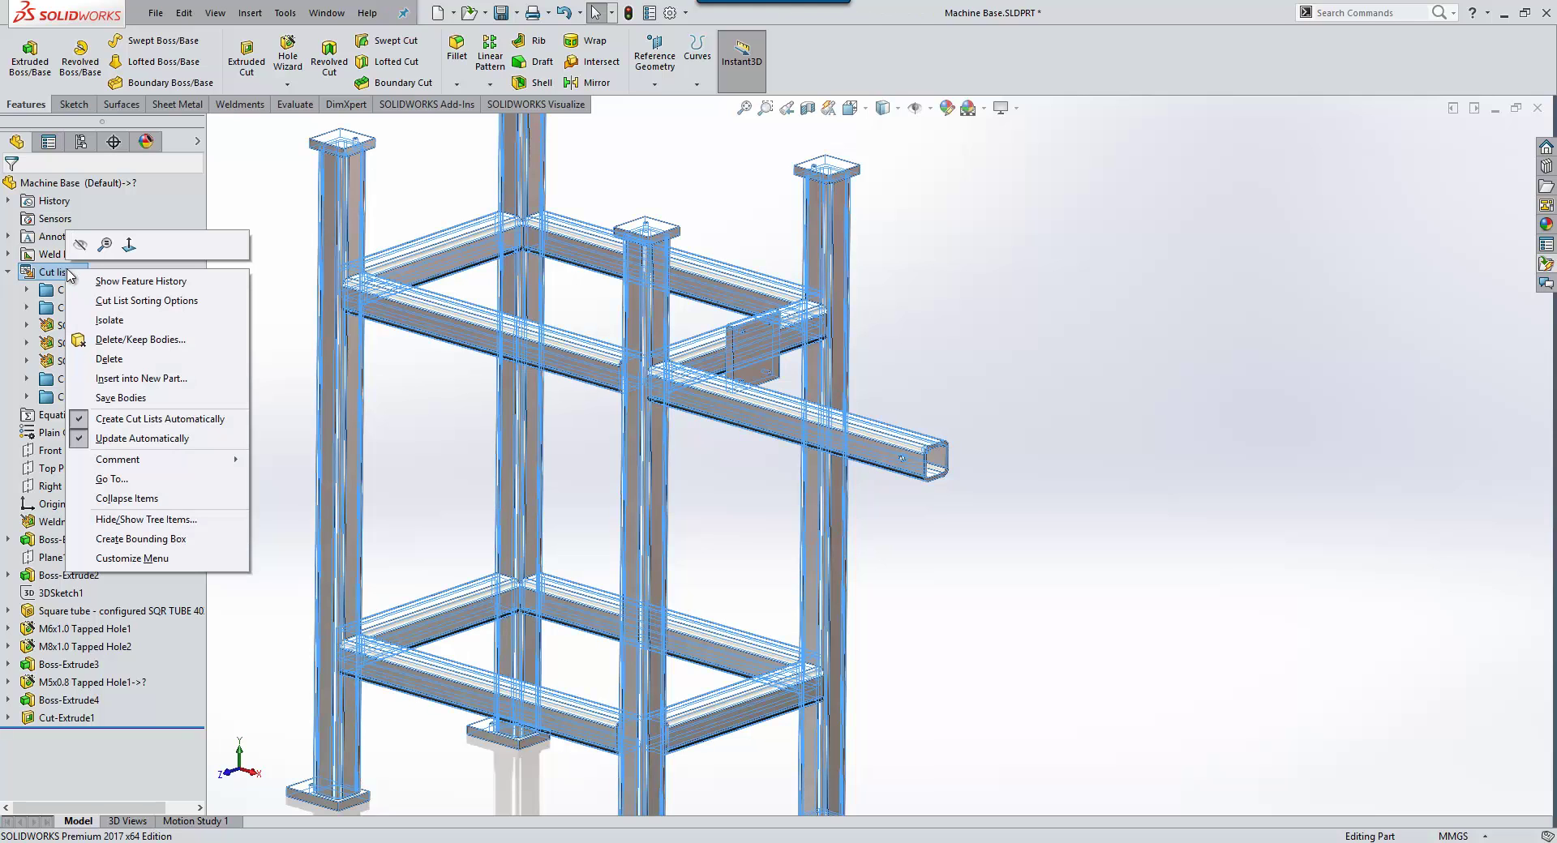
pyautogui.click(142, 301)
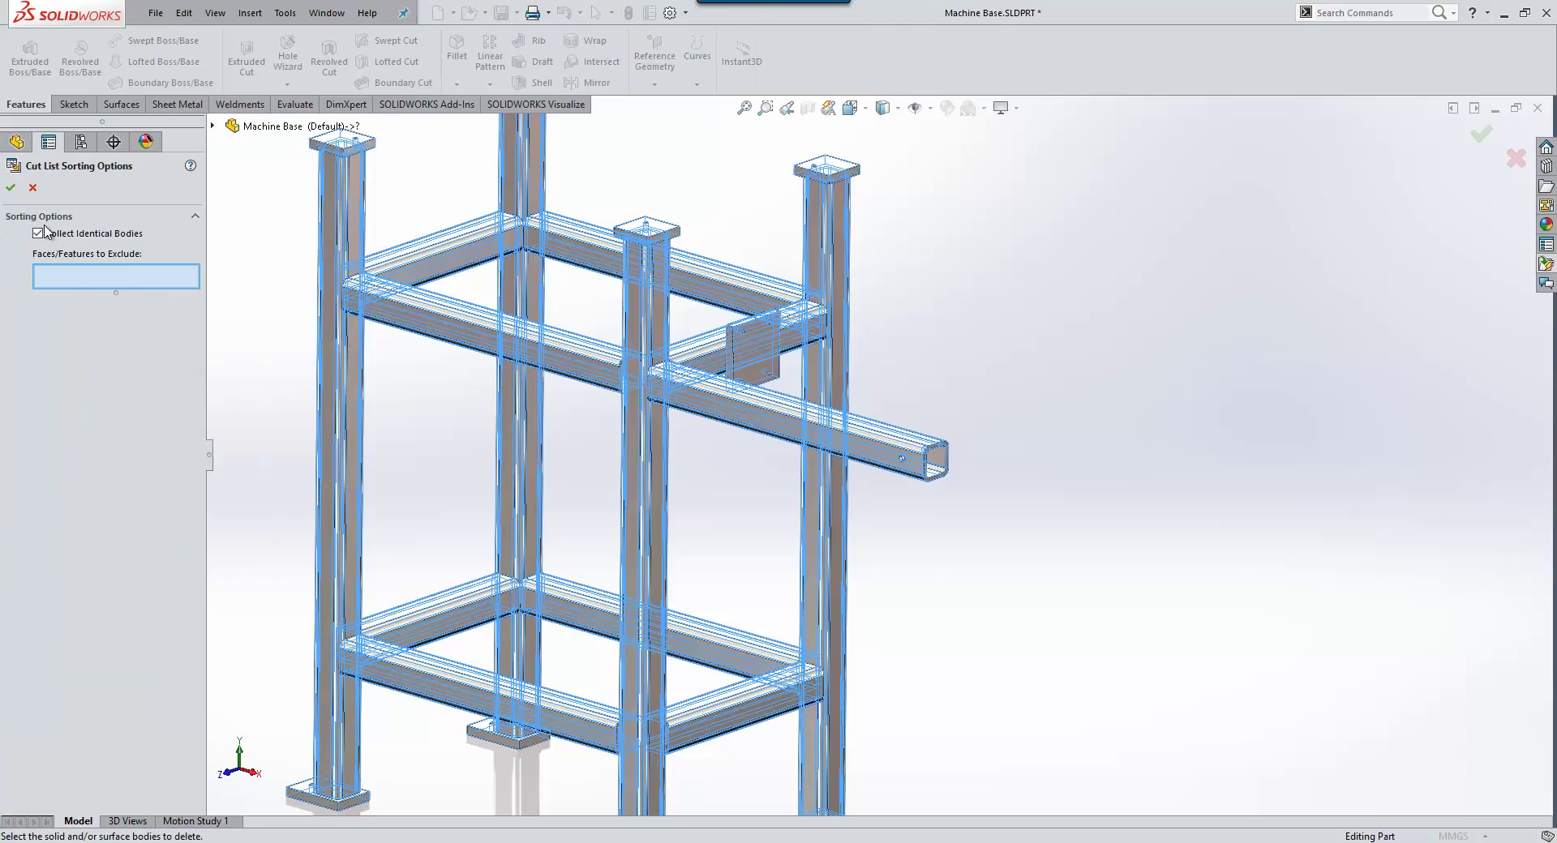
pyautogui.scroll(-5, 896, 462)
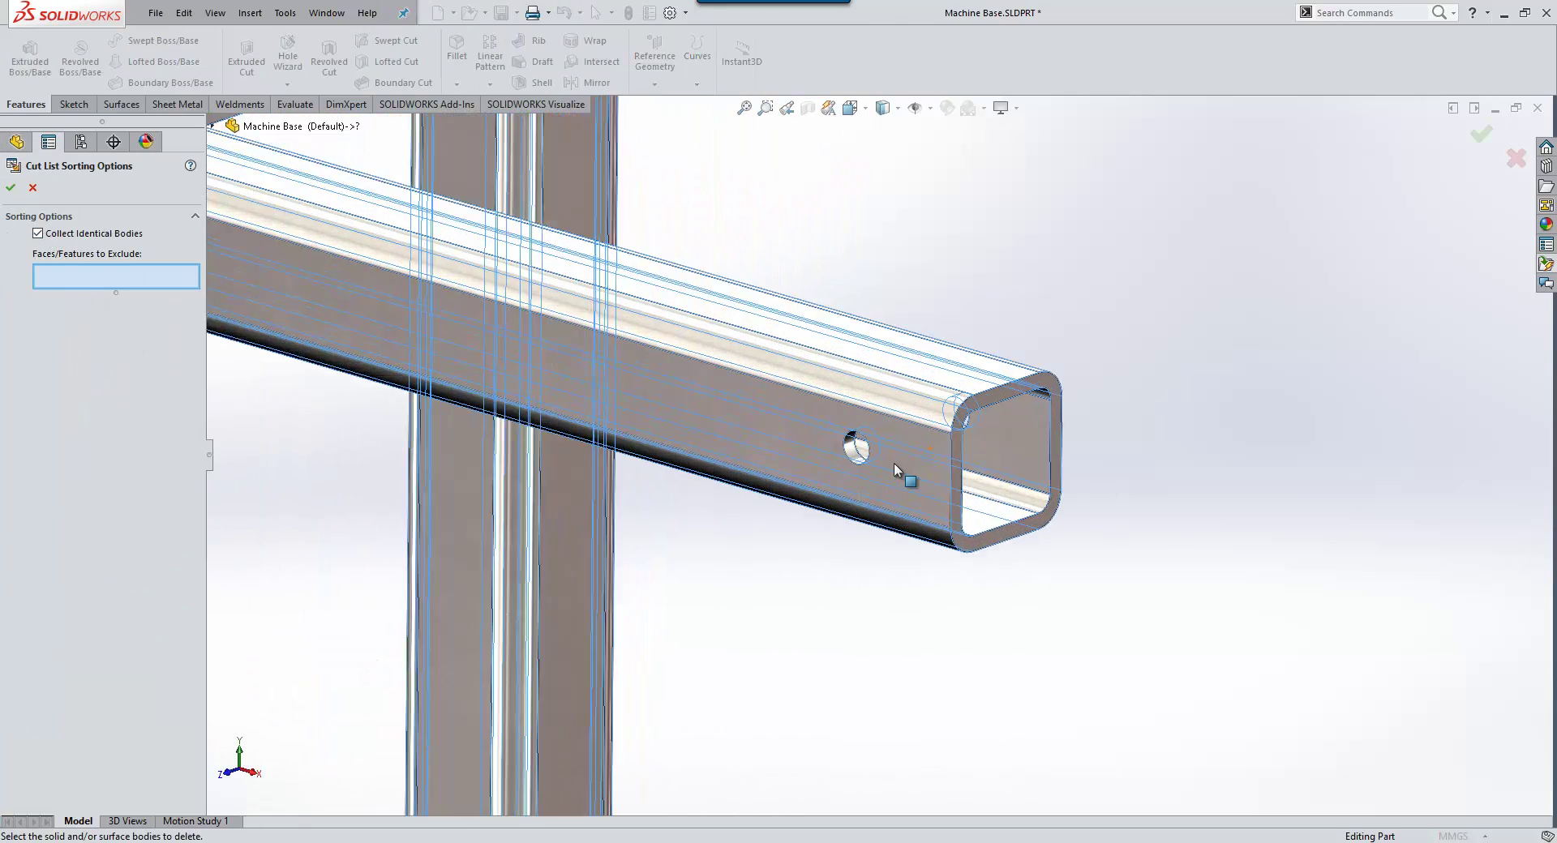
pyautogui.scroll(-2, 894, 464)
pyautogui.click(822, 436)
pyautogui.moveTo(822, 437); pyautogui.dragTo(1234, 412, button='middle')
pyautogui.scroll(-5, 931, 470)
pyautogui.click(869, 443)
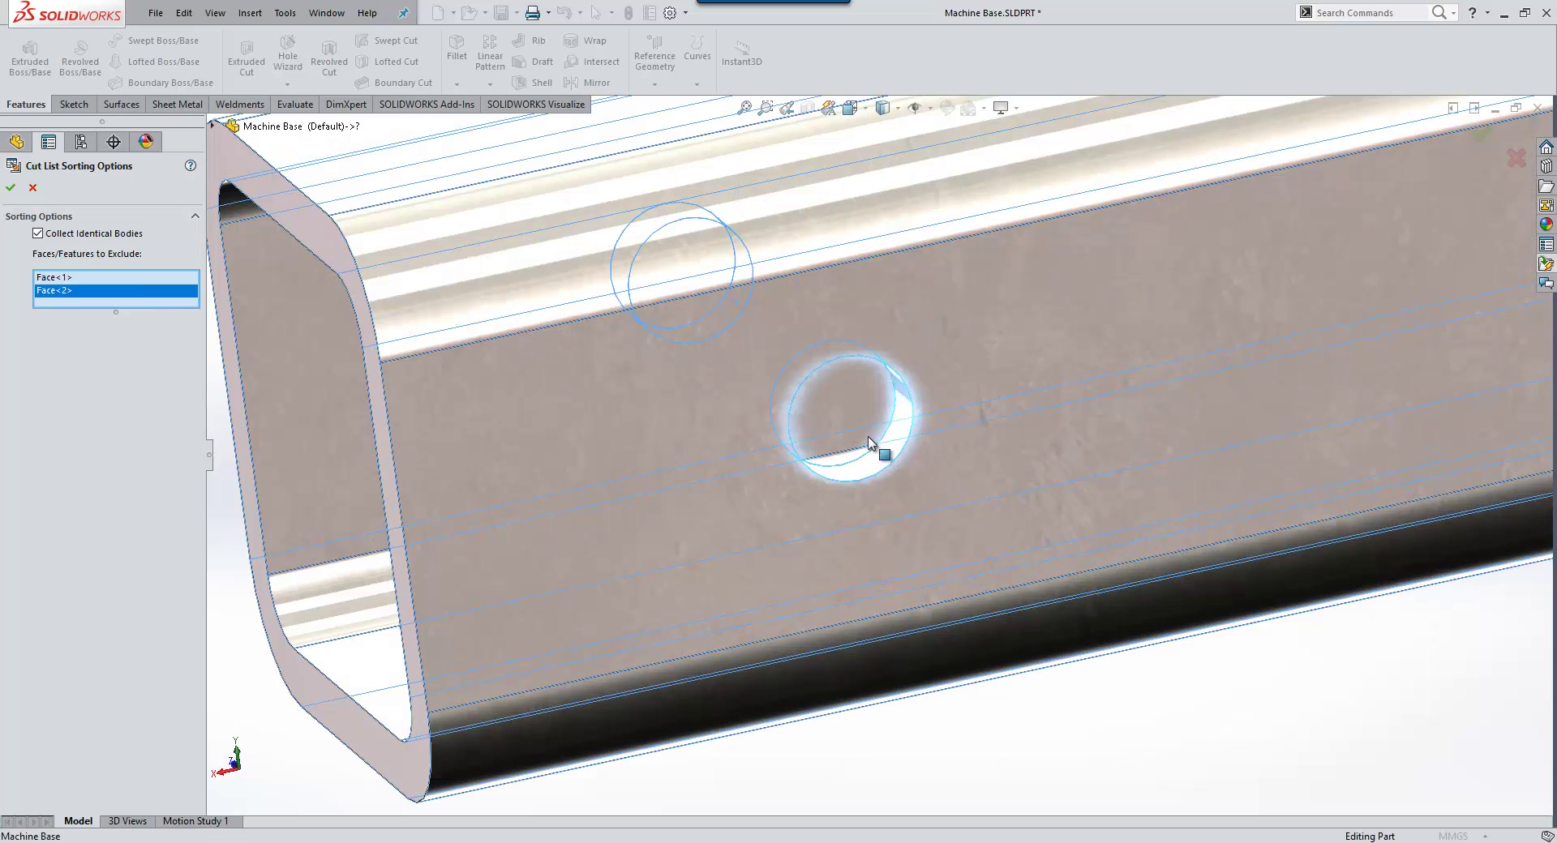
pyautogui.click(11, 187)
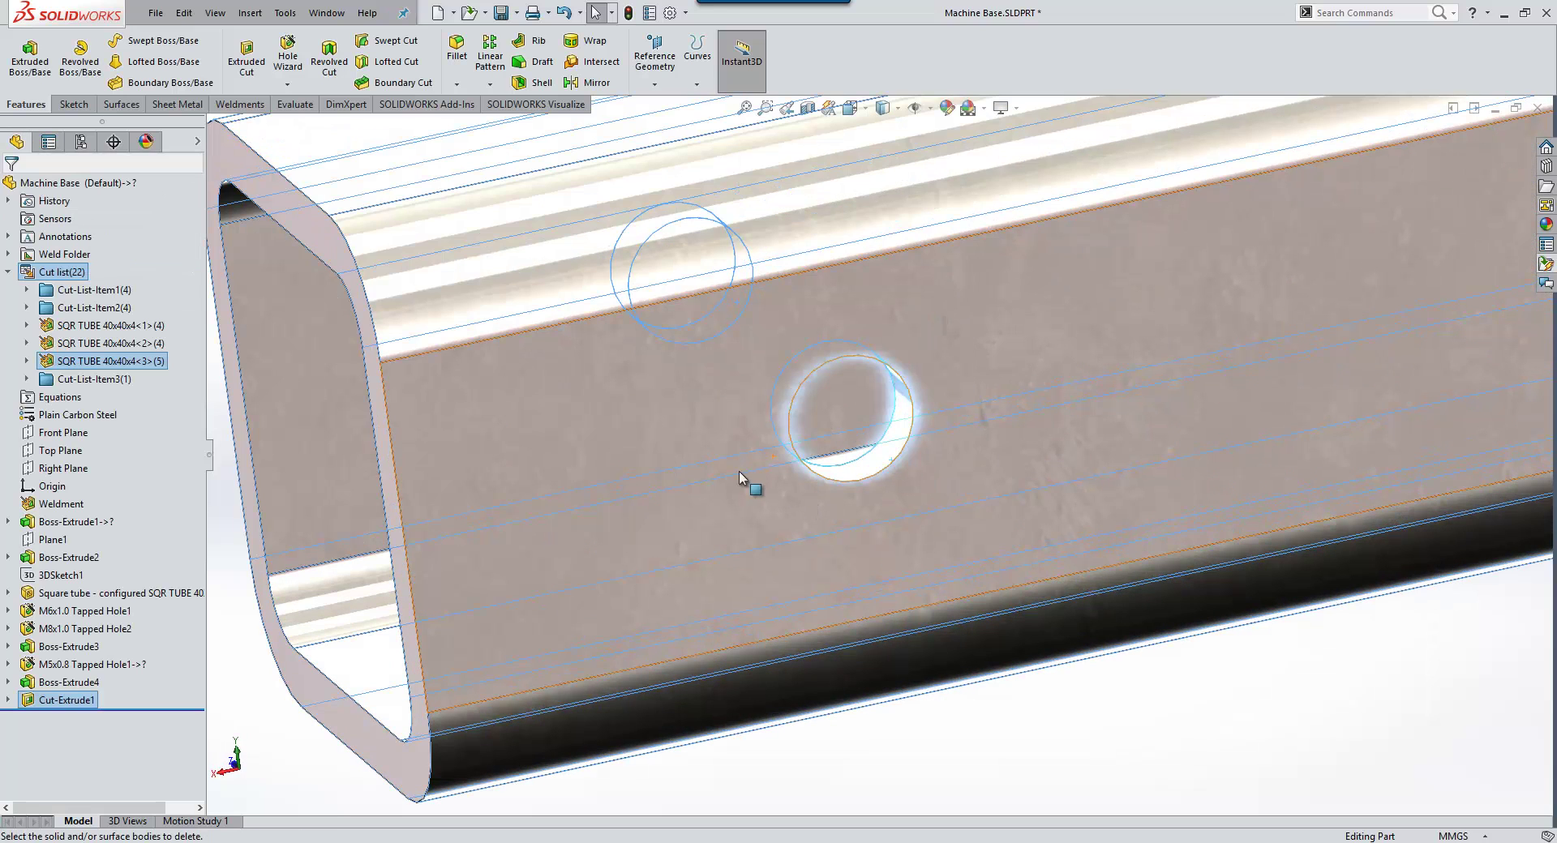
# Step: Confirm the arm is back in SQR TUBE 40x40x4<3> and zoom to fit the frame
pyautogui.press('Escape')
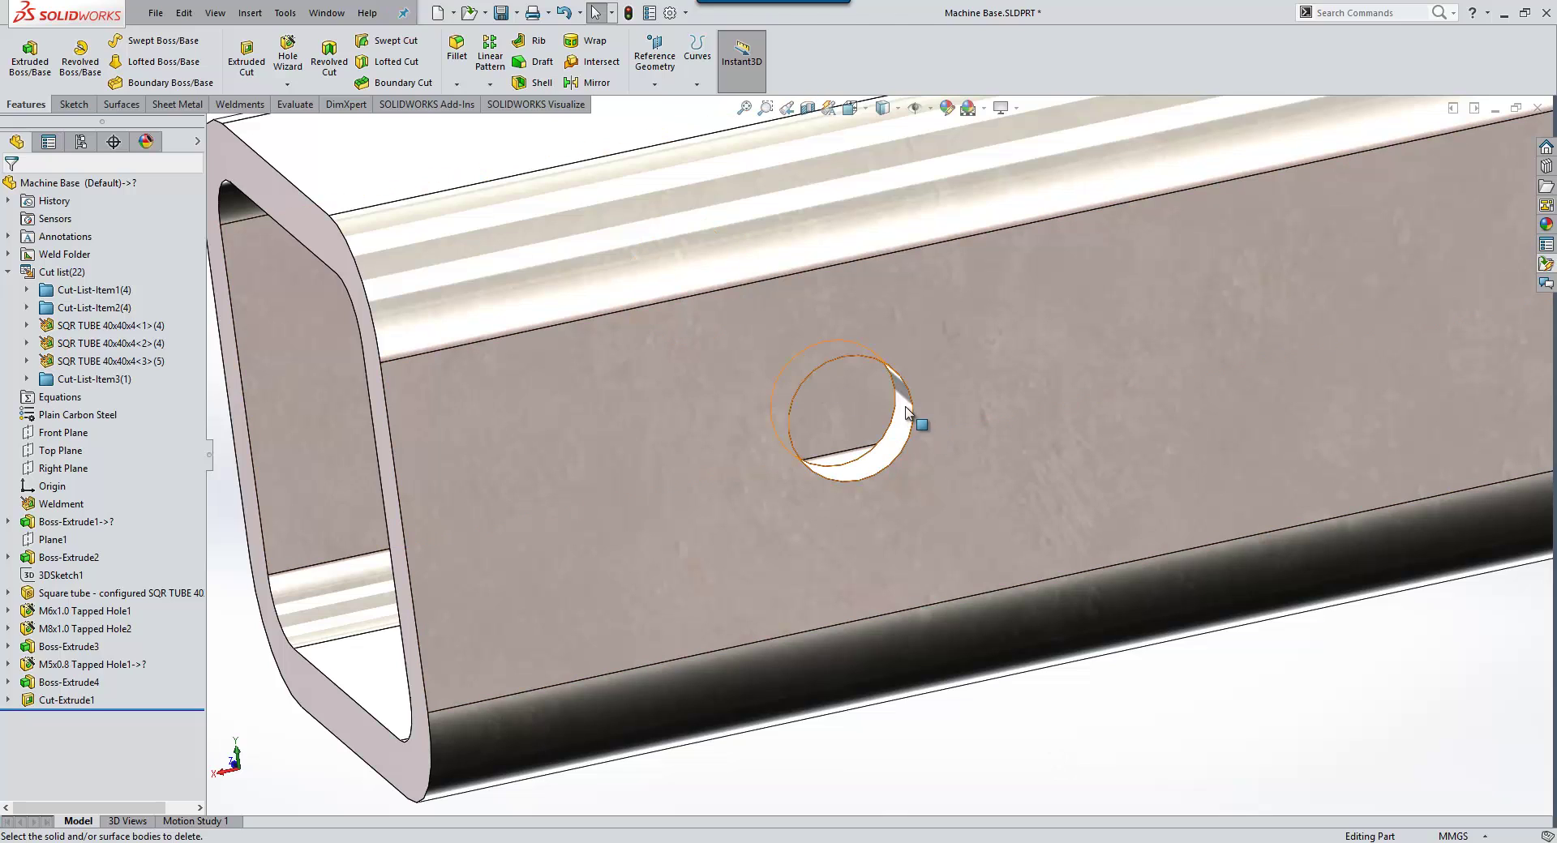
pyautogui.click(861, 368)
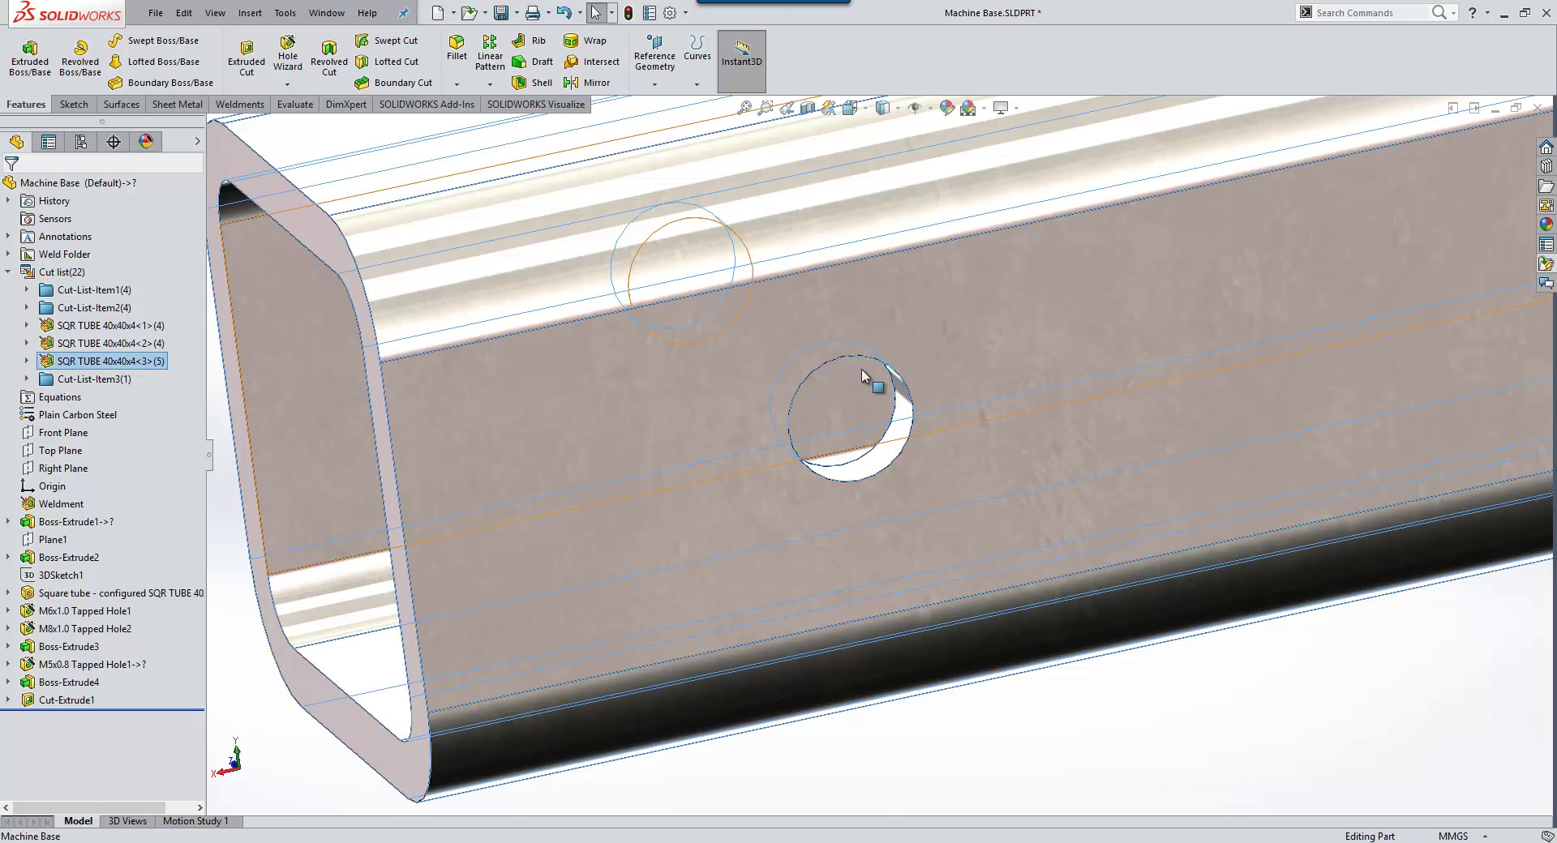
pyautogui.scroll(10, 1009, 460)
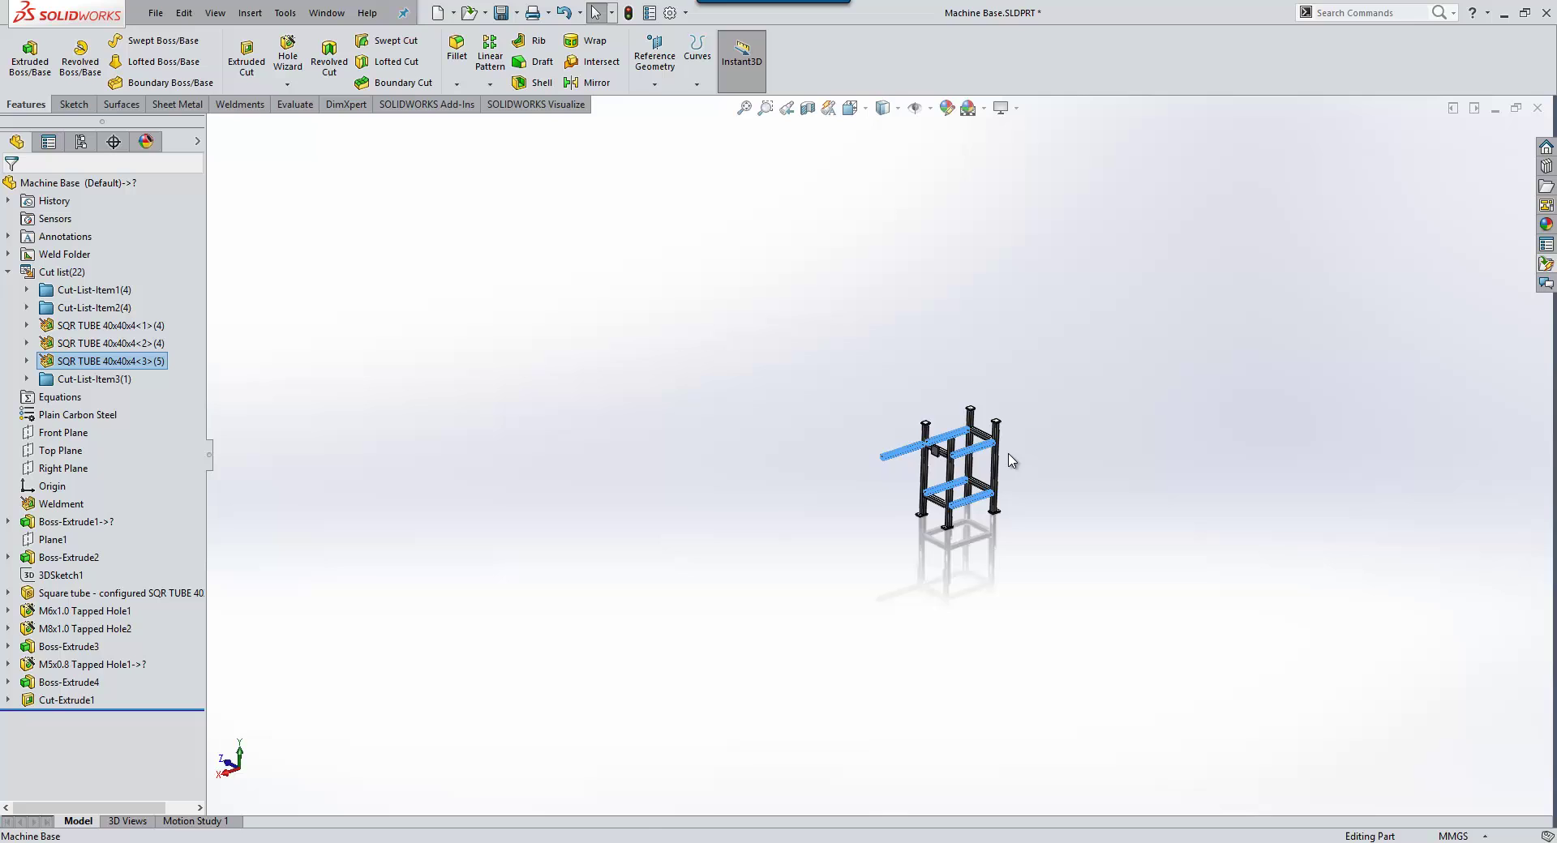
pyautogui.press('f')
pyautogui.press('Delete')
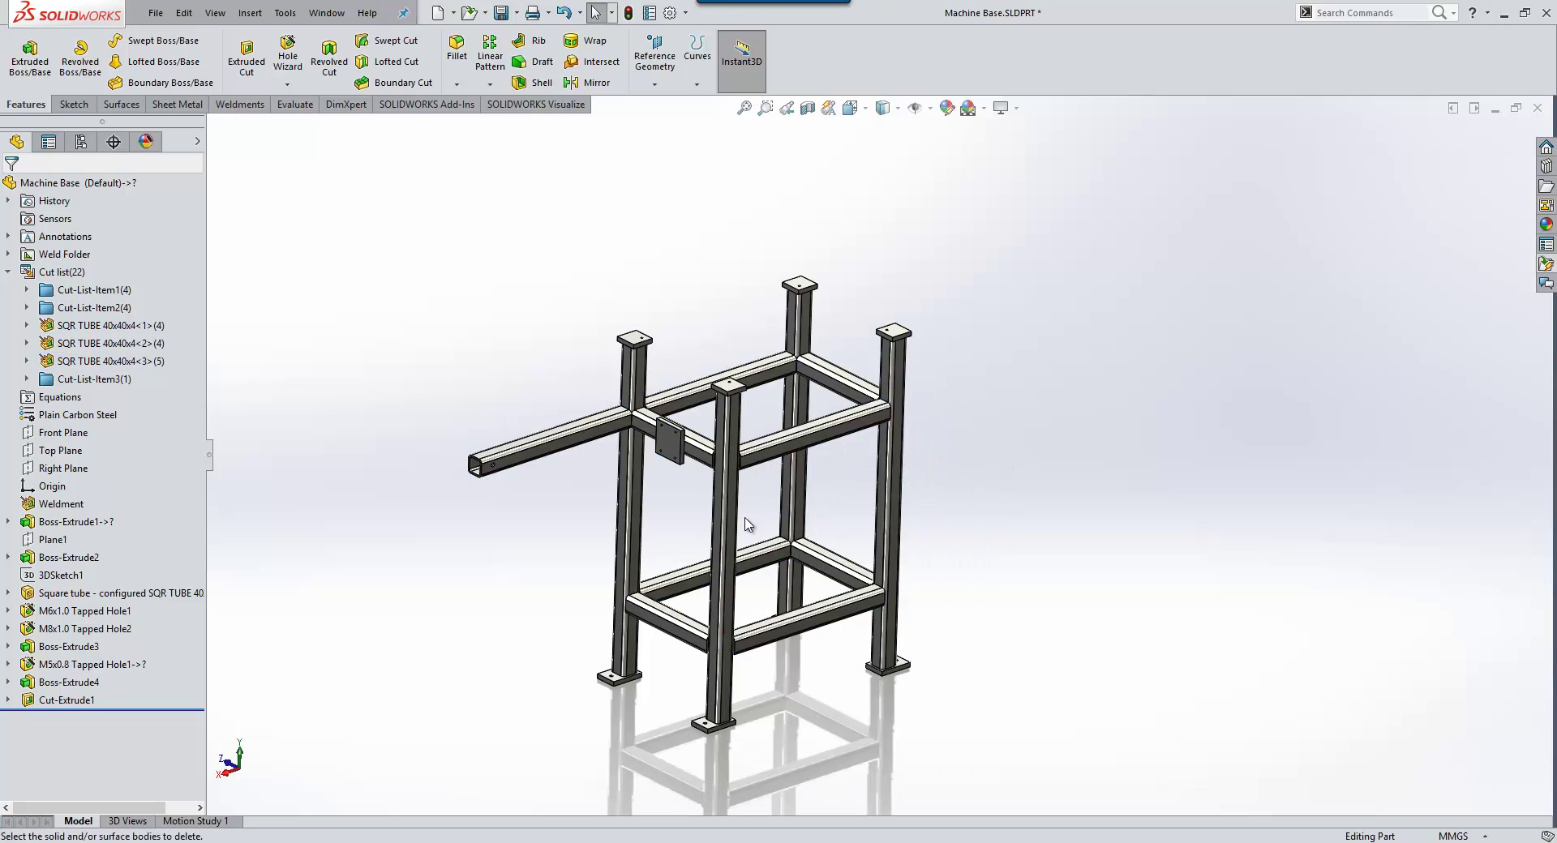